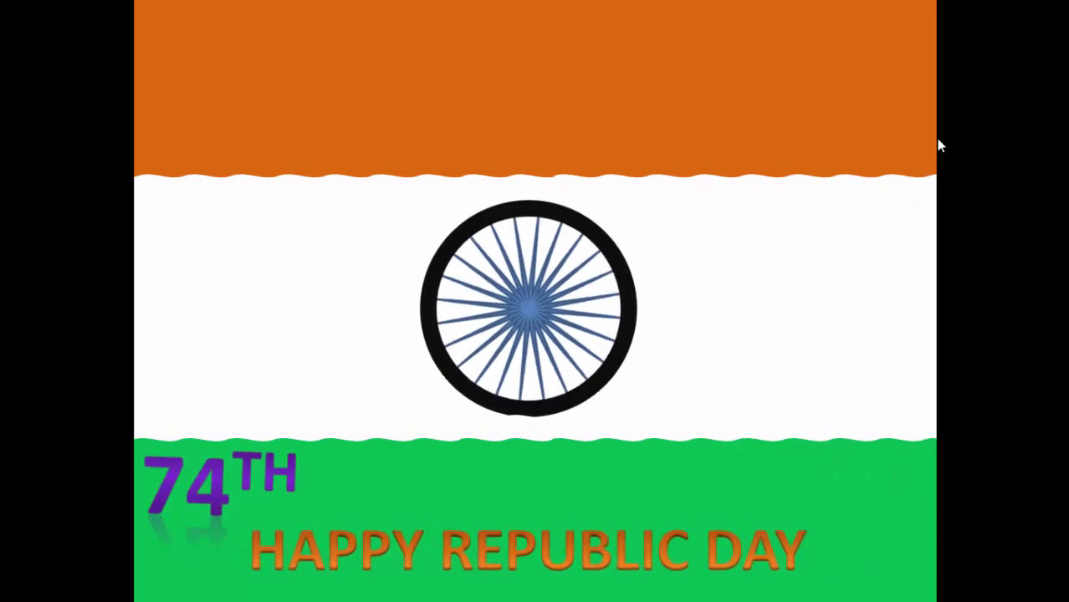
Step: Exit the finished flag slide show with Esc and return to Normal view
{"action": "key", "text": "Escape"}
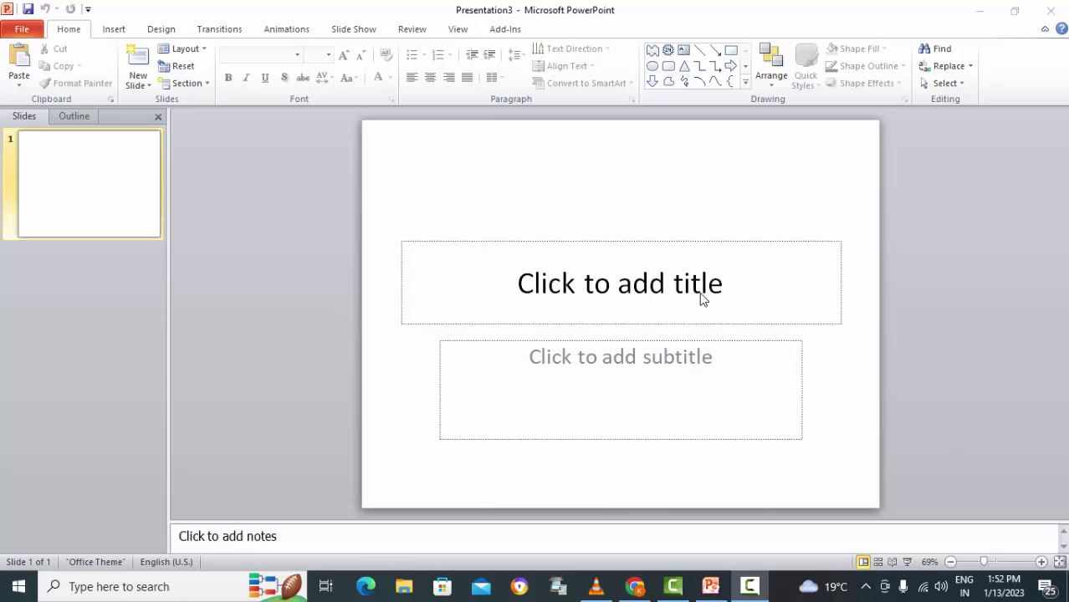
Step: Switch the slide to the Blank layout and draw a rectangle across the top
{"action": "left_click", "coordinate": [188, 50]}
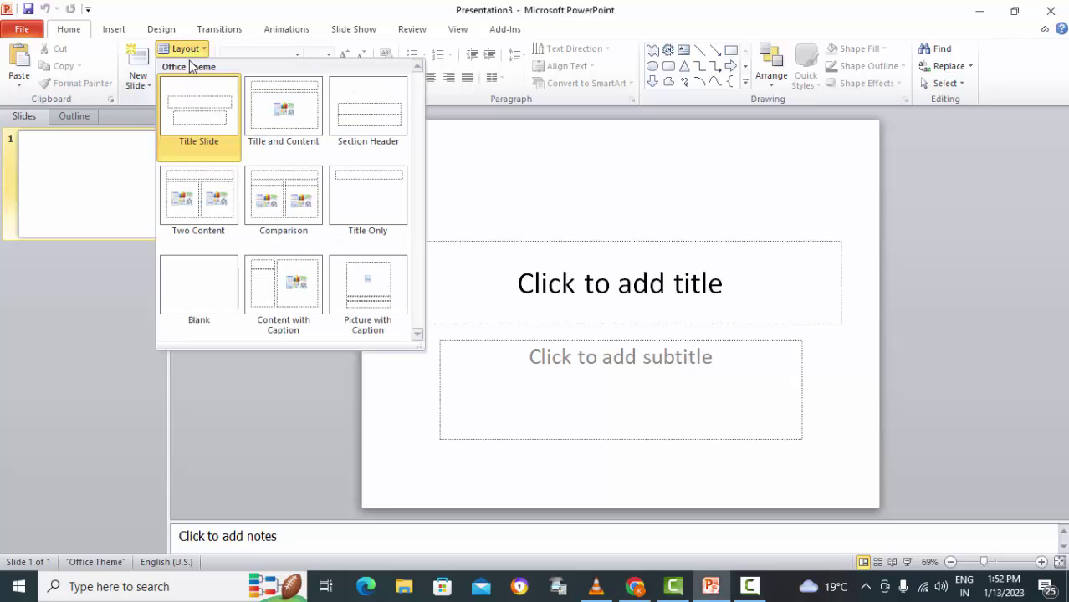
{"action": "left_click", "coordinate": [198, 295]}
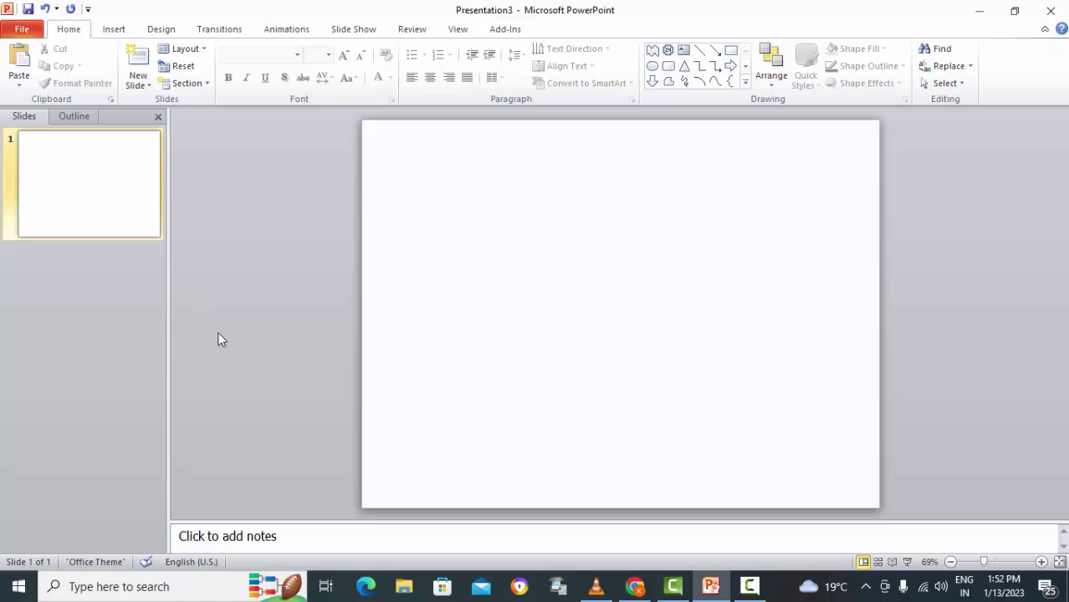
{"action": "left_click", "coordinate": [124, 31]}
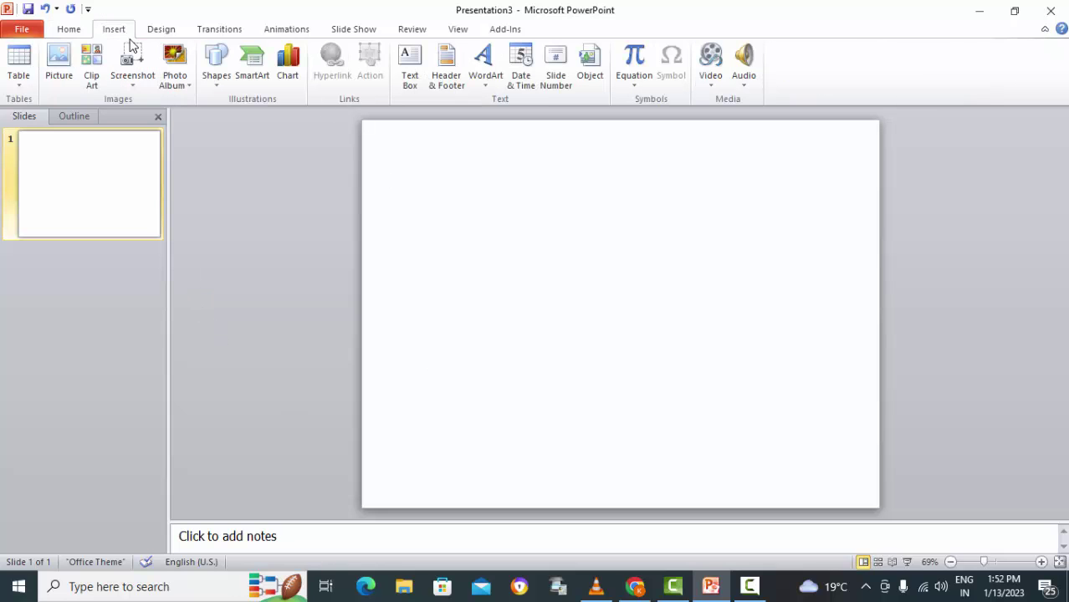
{"action": "left_click", "coordinate": [216, 61]}
{"action": "left_click", "coordinate": [286, 116]}
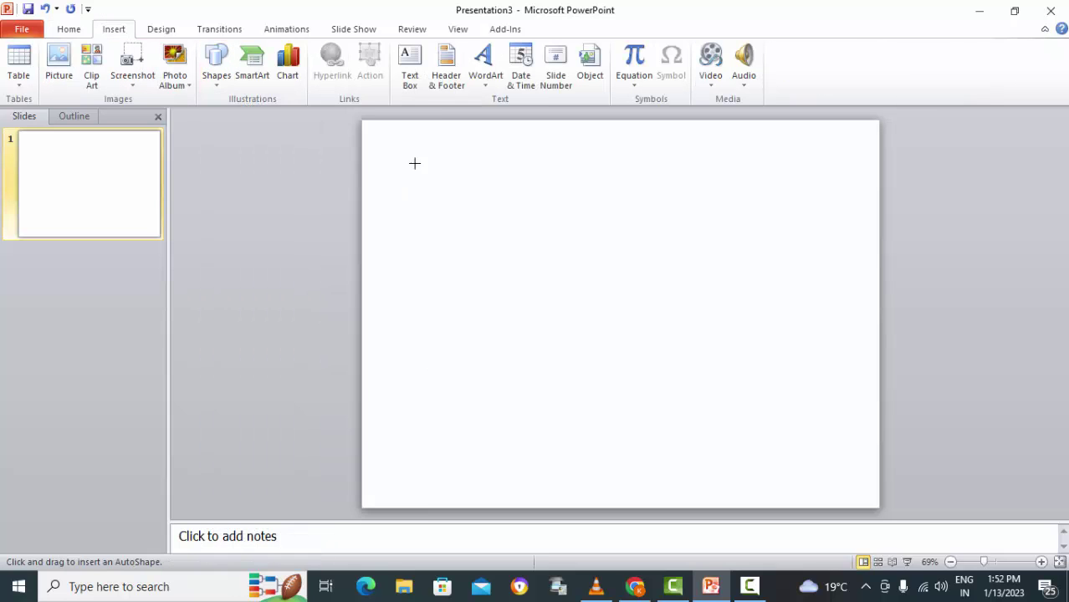
{"action": "left_click_drag", "start_coordinate": [361, 120], "coordinate": [873, 269]}
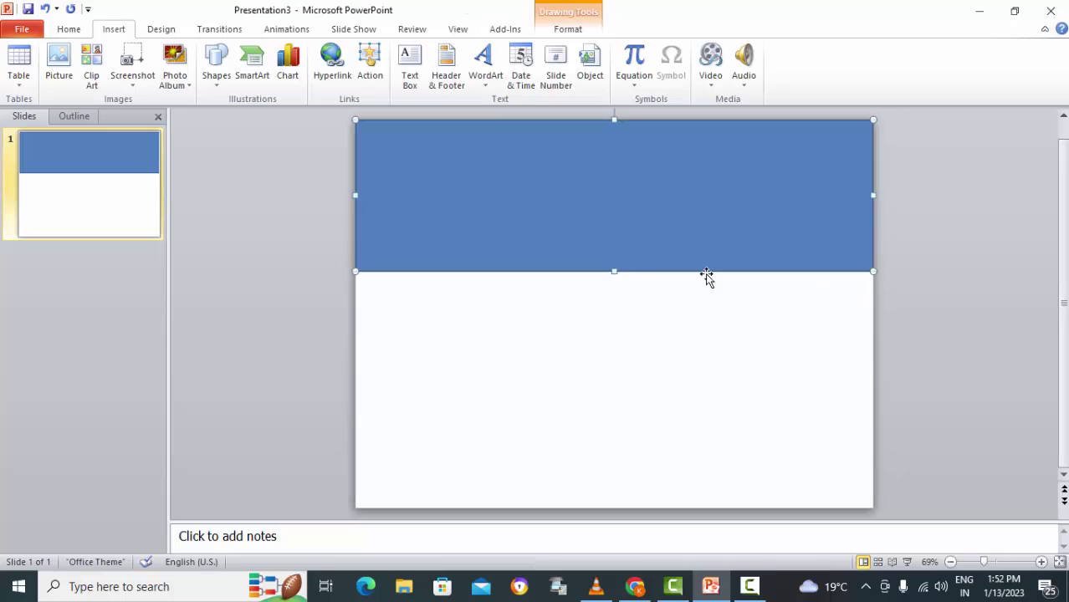
{"action": "left_click_drag", "start_coordinate": [615, 271], "coordinate": [616, 258]}
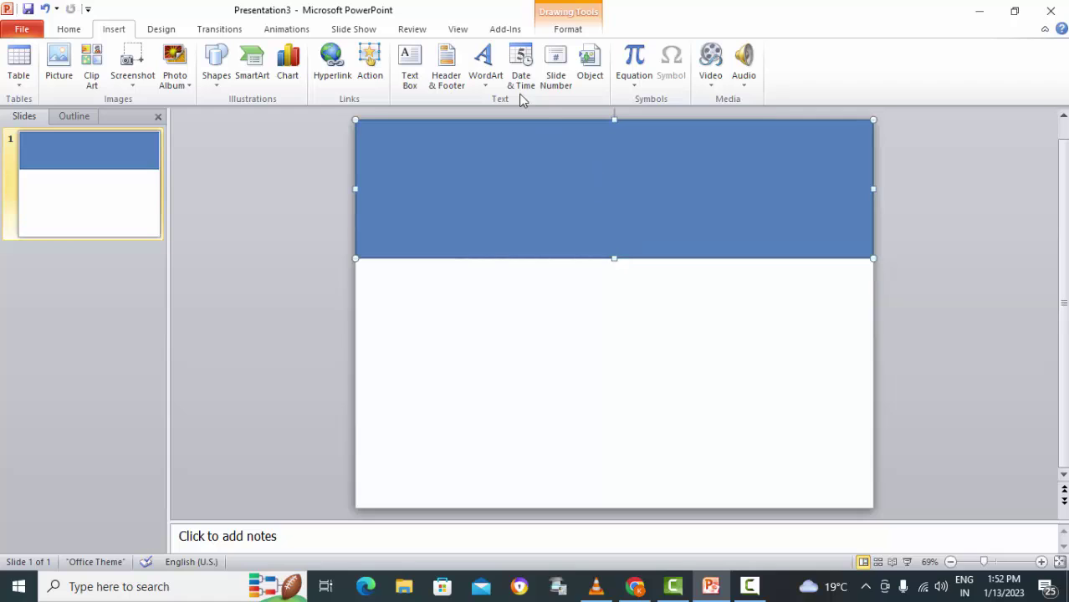
Step: Fill the top rectangle orange and remove its outline
{"action": "left_click", "coordinate": [575, 31]}
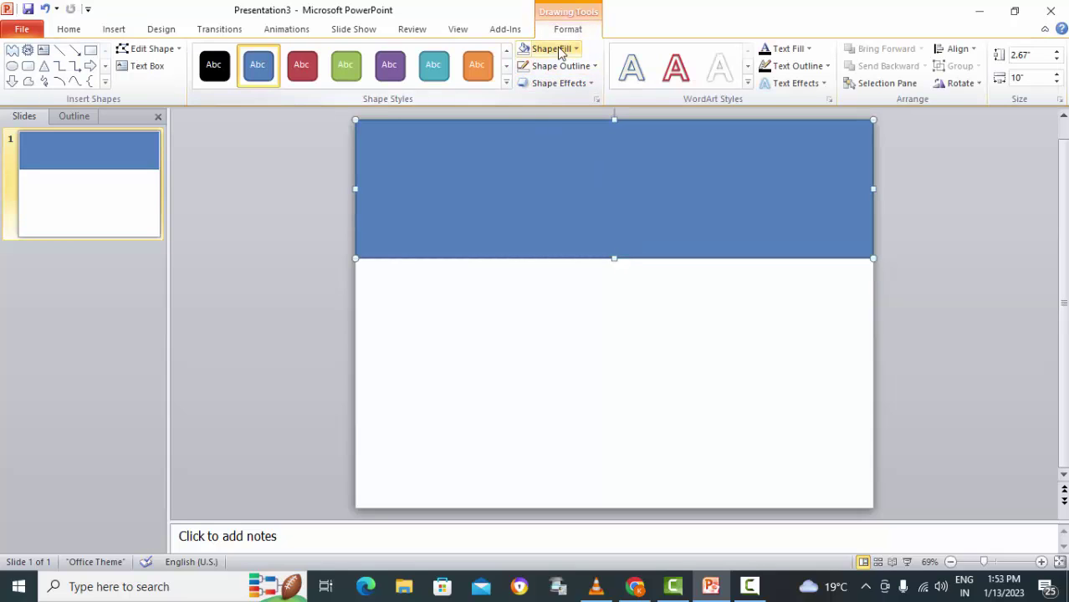
{"action": "left_click", "coordinate": [557, 50]}
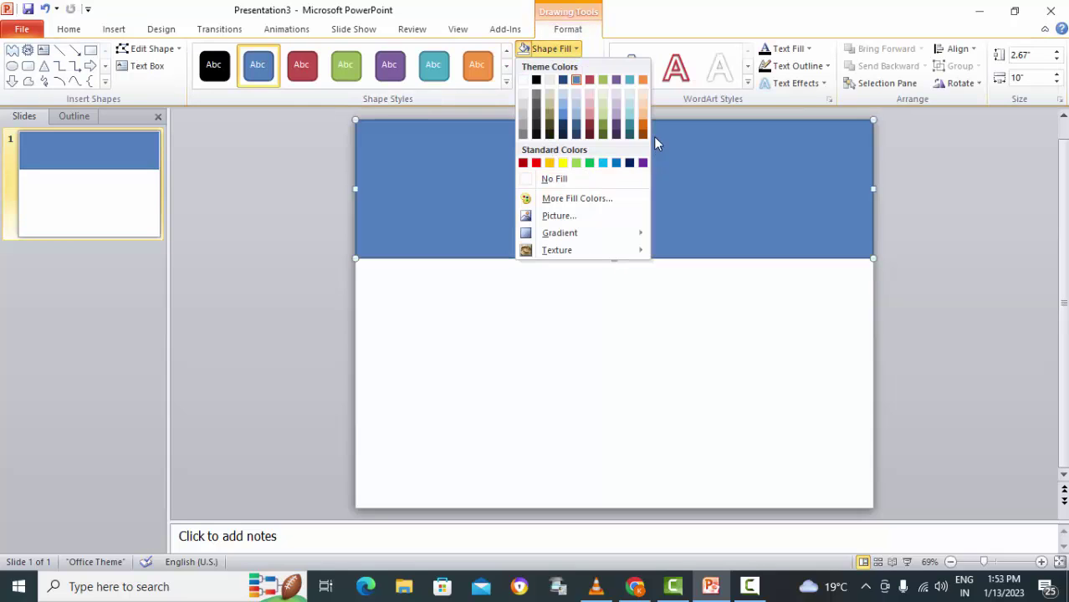
{"action": "left_click", "coordinate": [642, 125]}
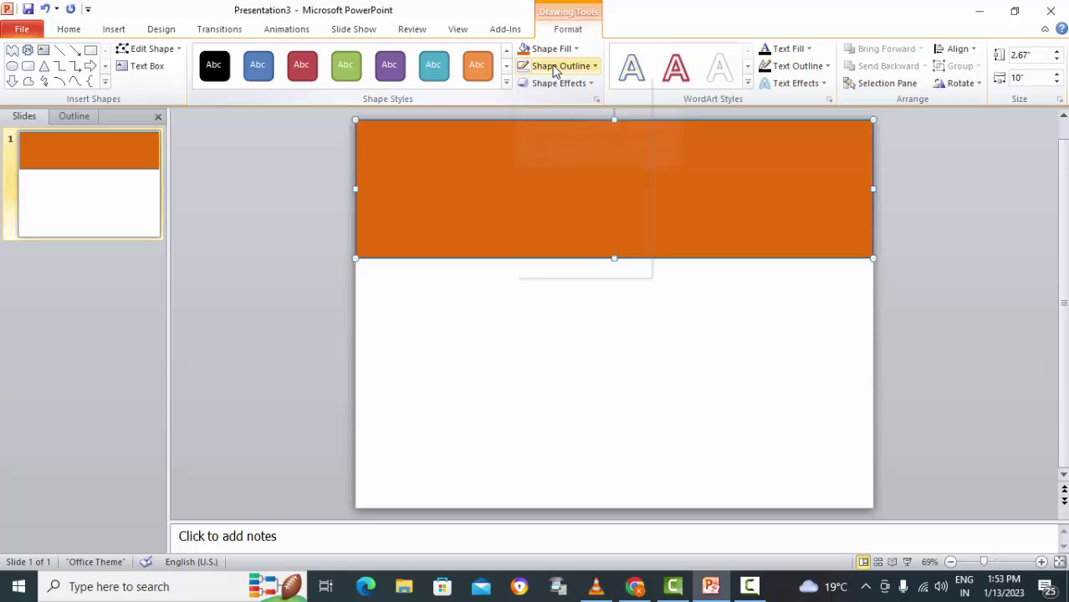
{"action": "left_click", "coordinate": [527, 66]}
{"action": "left_click", "coordinate": [538, 198]}
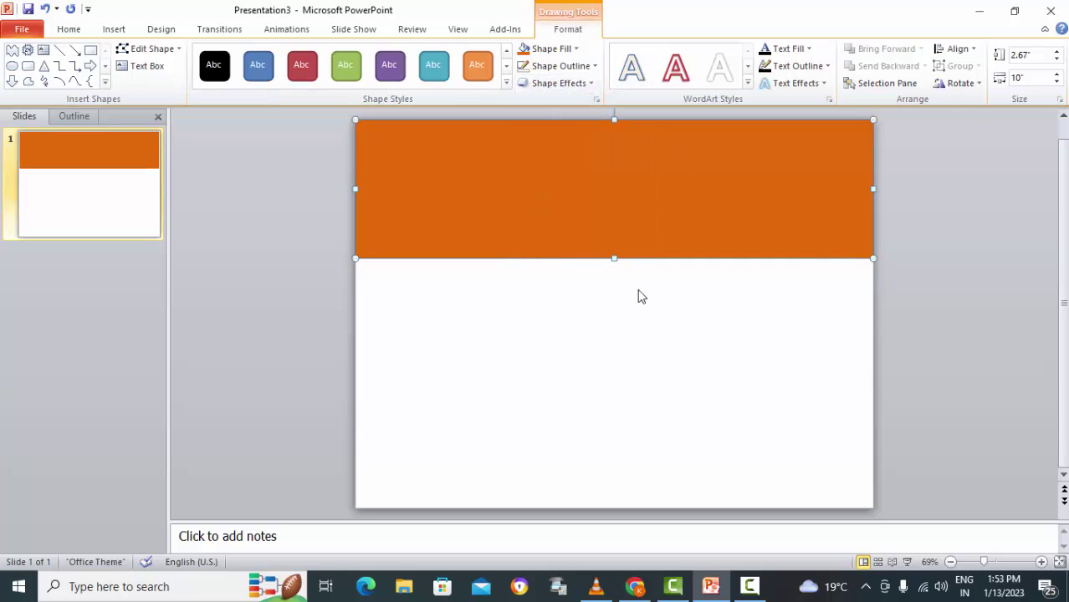
Step: Copy the orange band to the bottom of the slide and fill it green
{"action": "left_click_drag", "start_coordinate": [607, 162], "coordinate": [607, 405], "text": "ctrl"}
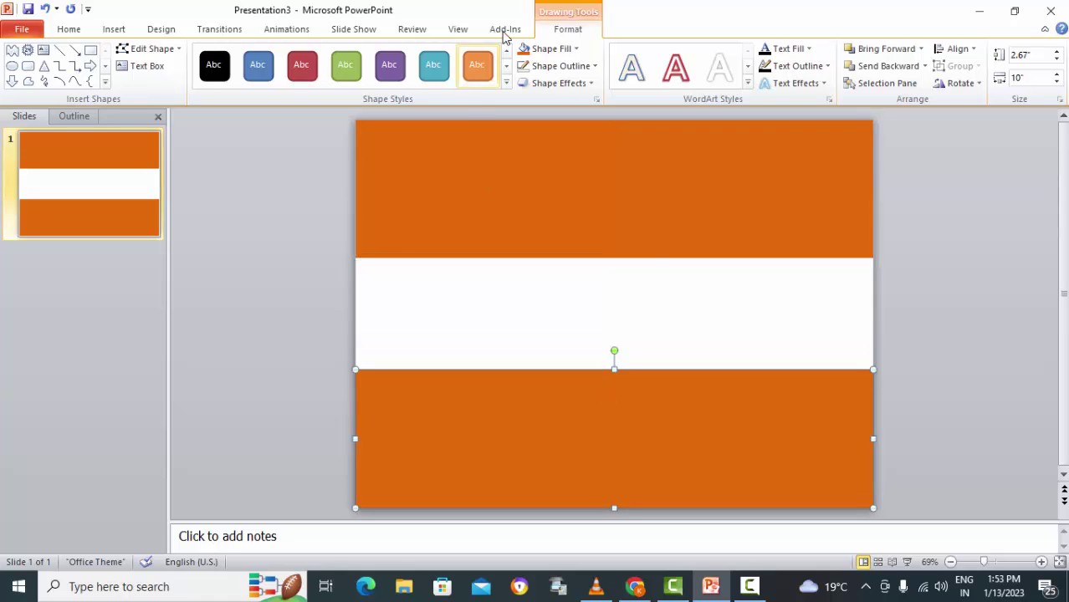
{"action": "left_click", "coordinate": [556, 50]}
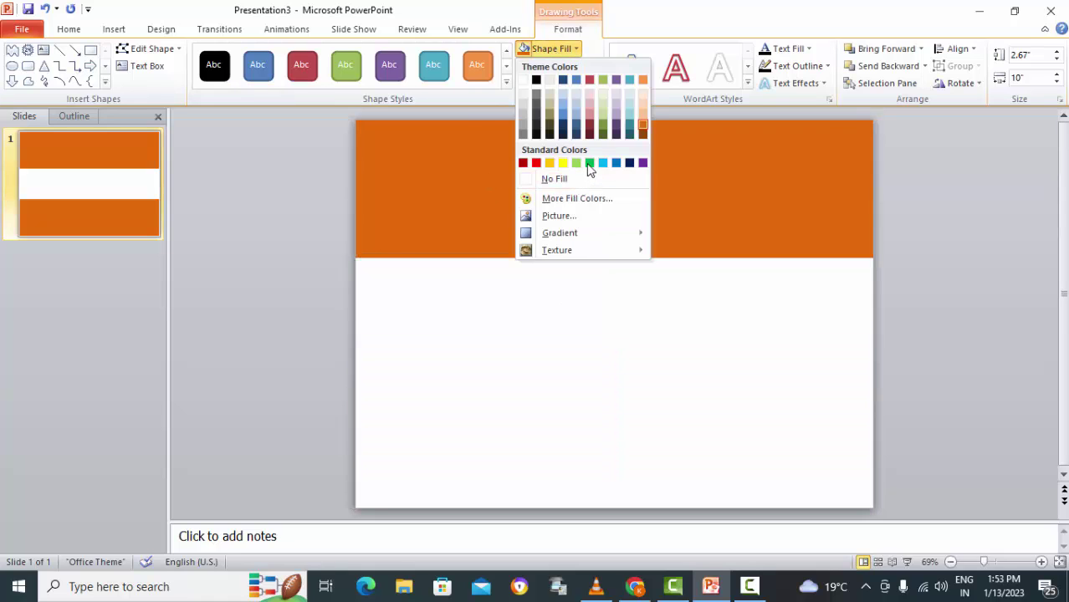
{"action": "left_click", "coordinate": [590, 163]}
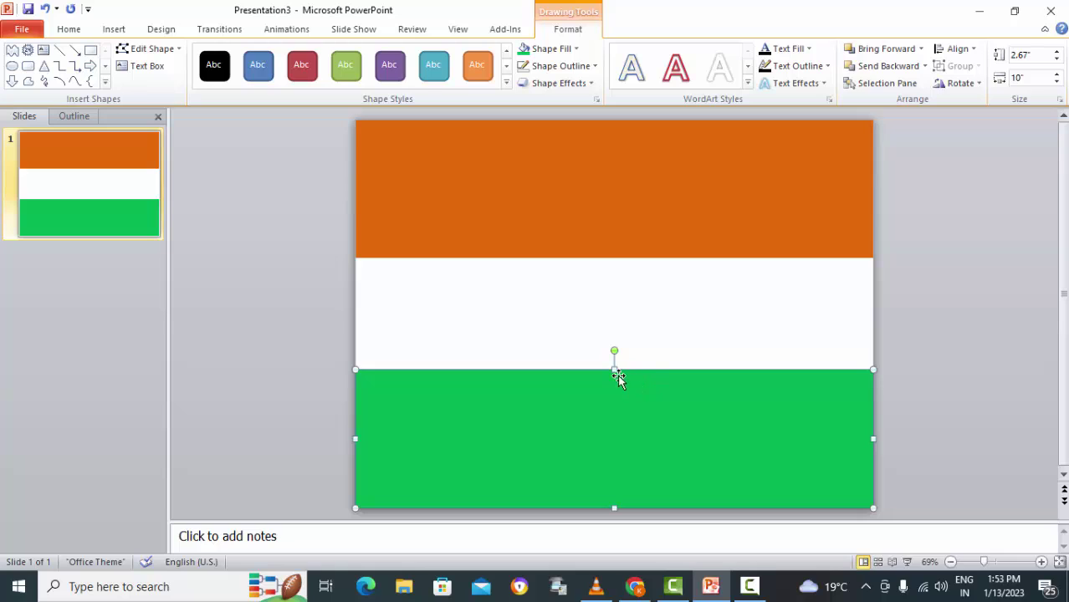
Step: Shorten the green and orange bands to widen the white middle stripe
{"action": "left_click_drag", "start_coordinate": [614, 369], "coordinate": [613, 396]}
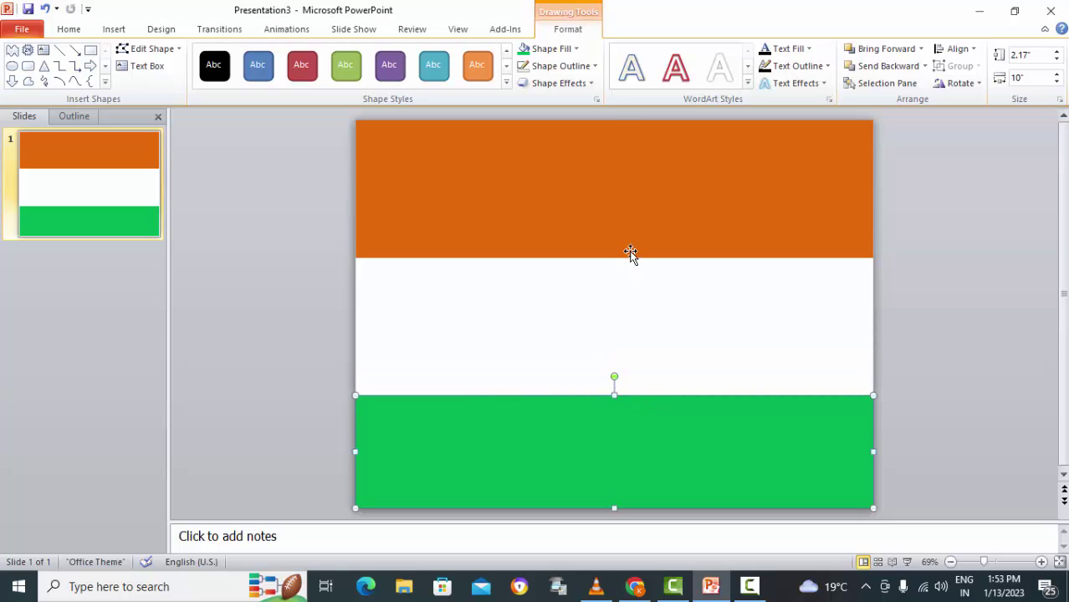
{"action": "left_click", "coordinate": [616, 259]}
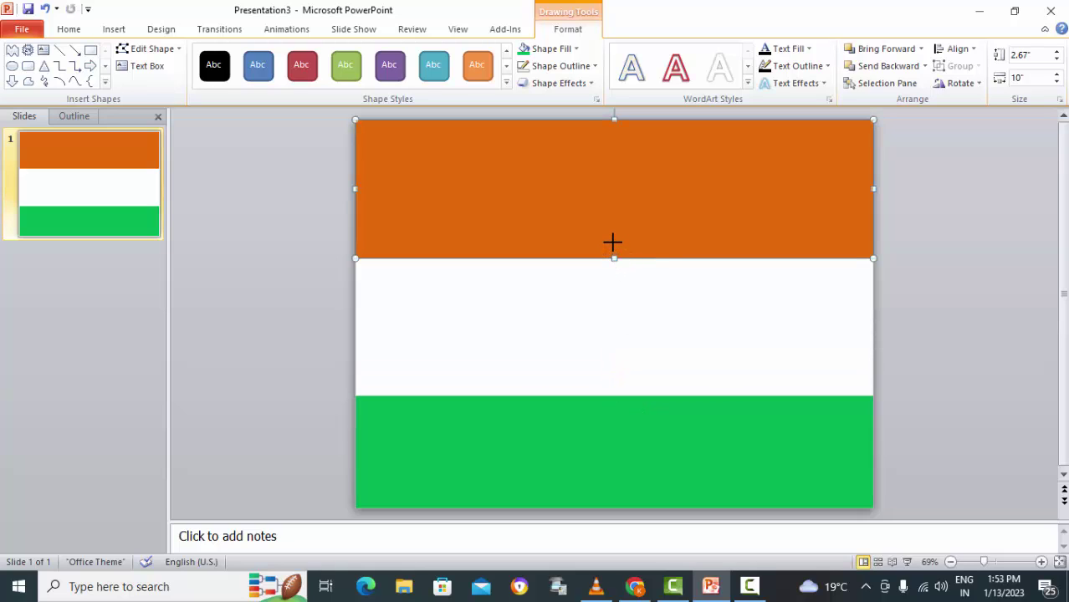
{"action": "left_click_drag", "start_coordinate": [612, 242], "coordinate": [614, 242]}
{"action": "left_click", "coordinate": [690, 301]}
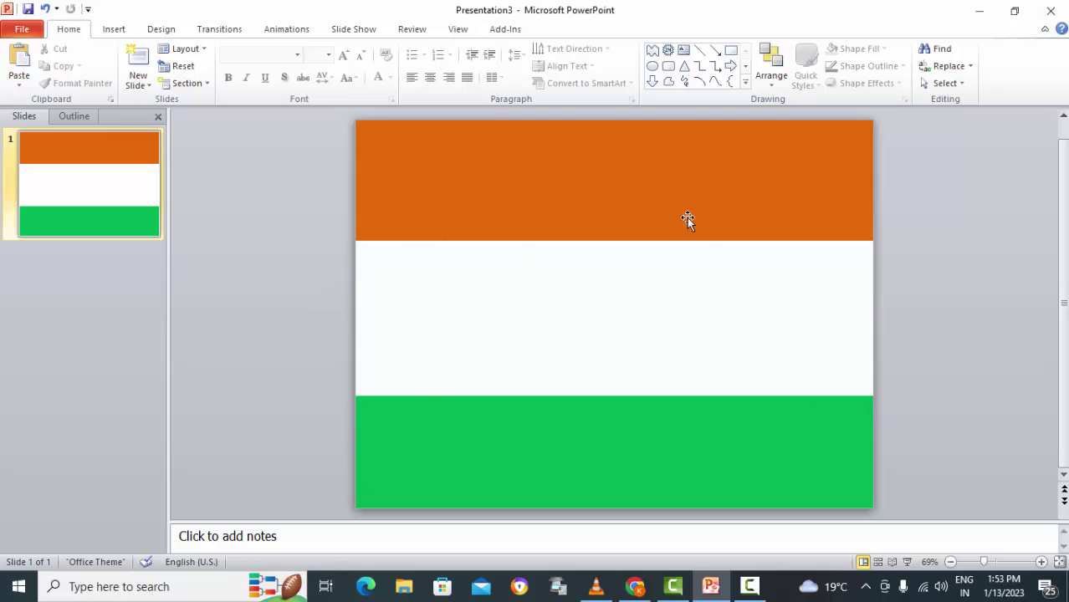
Step: Draw an oval in the white band, size it 2.5" × 2.5", and centre it
{"action": "left_click", "coordinate": [114, 30]}
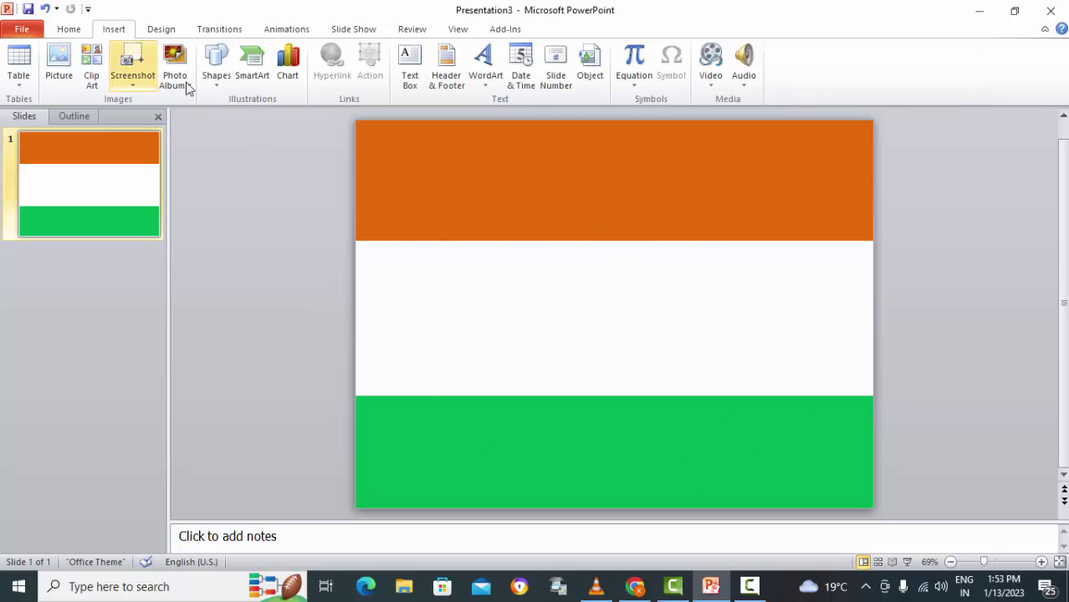
{"action": "left_click", "coordinate": [216, 63]}
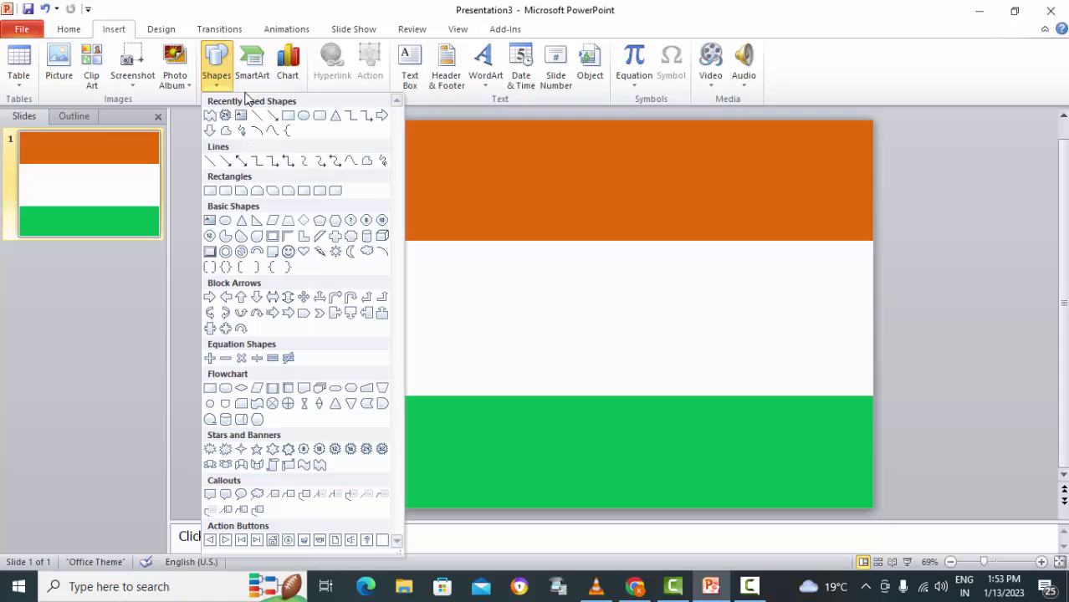
{"action": "left_click", "coordinate": [304, 114]}
{"action": "left_click_drag", "start_coordinate": [539, 244], "coordinate": [697, 383]}
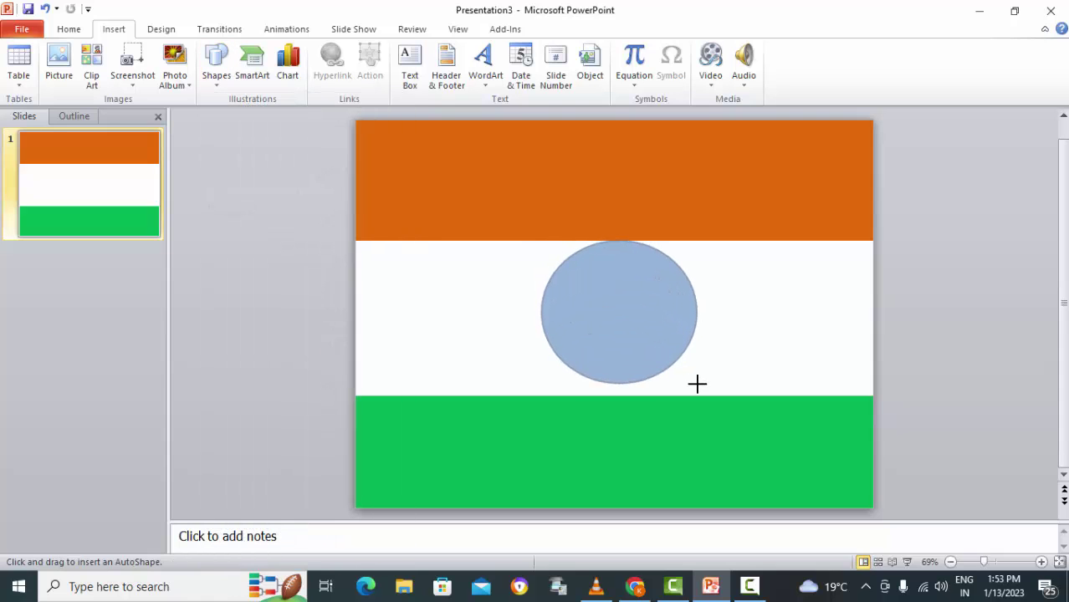
{"action": "left_click_drag", "start_coordinate": [644, 332], "coordinate": [638, 331]}
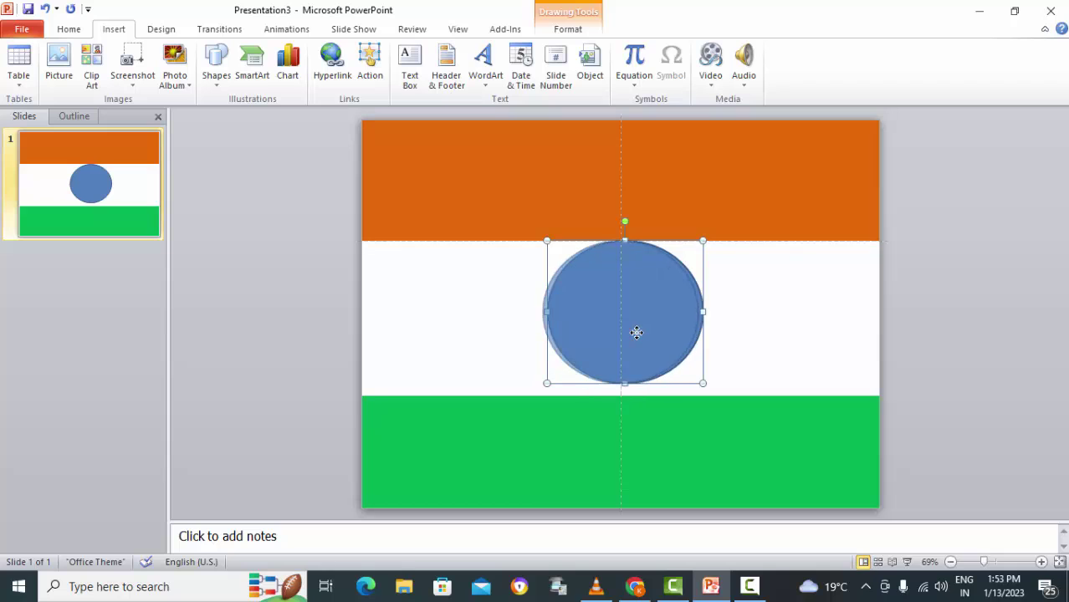
{"action": "left_click", "coordinate": [574, 28]}
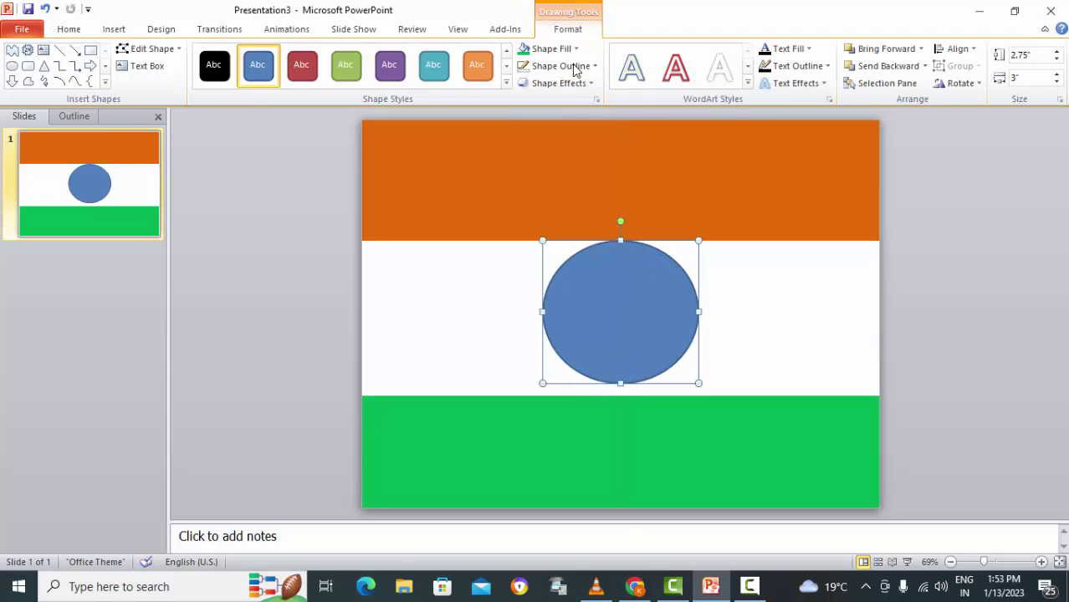
{"action": "left_click", "coordinate": [1034, 56]}
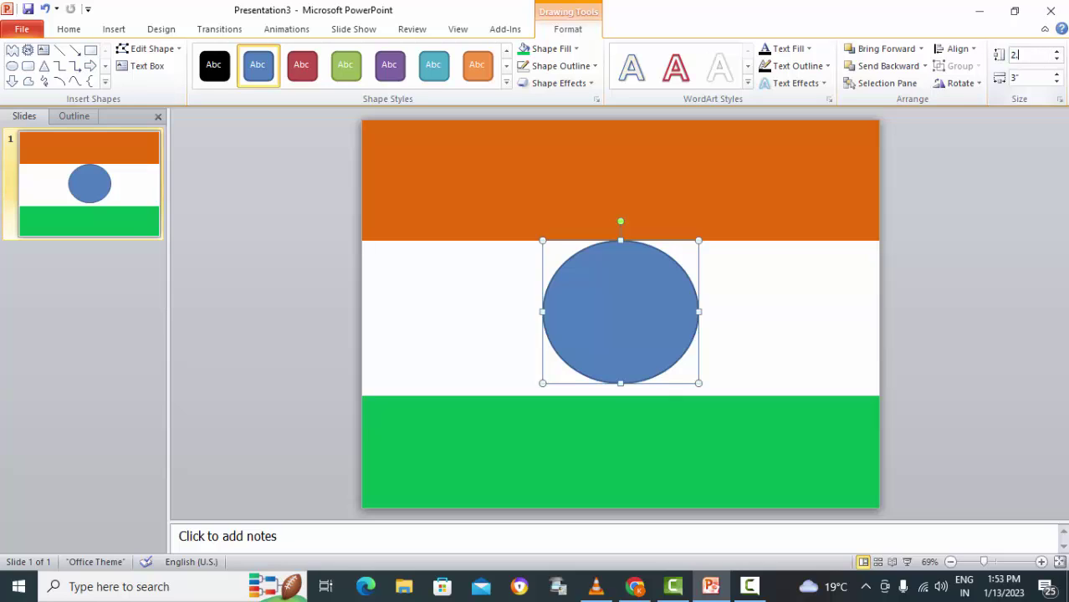
{"action": "type", "text": "5"}
{"action": "left_click", "coordinate": [1028, 80]}
{"action": "type", "text": "2.5"}
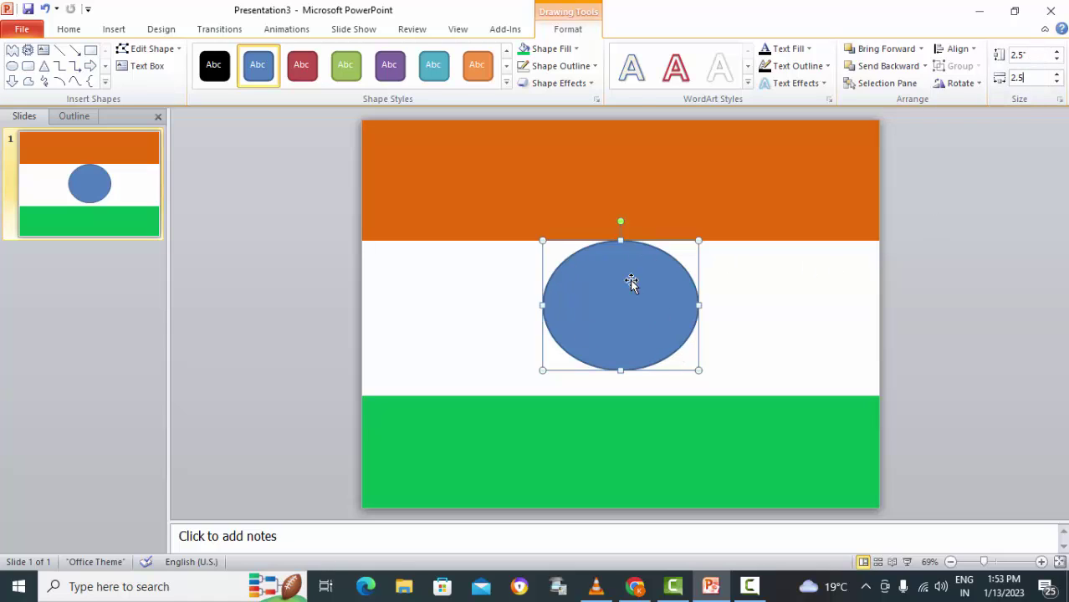
{"action": "key", "text": "Return"}
{"action": "left_click_drag", "start_coordinate": [625, 320], "coordinate": [635, 332]}
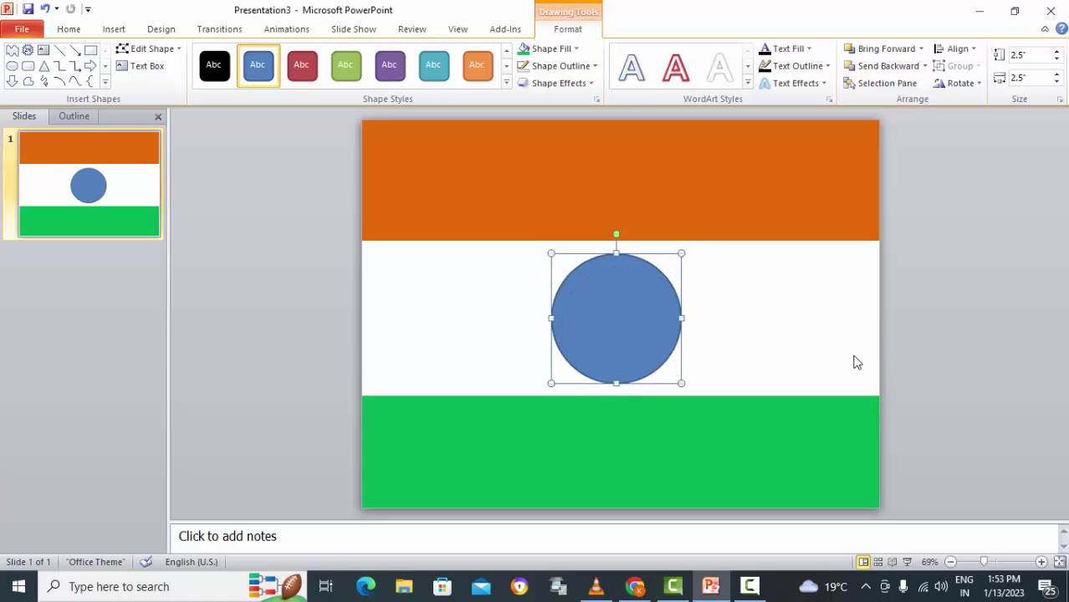
Step: Remove the circle's fill and give it a thick 15 pt outline
{"action": "left_click", "coordinate": [548, 52]}
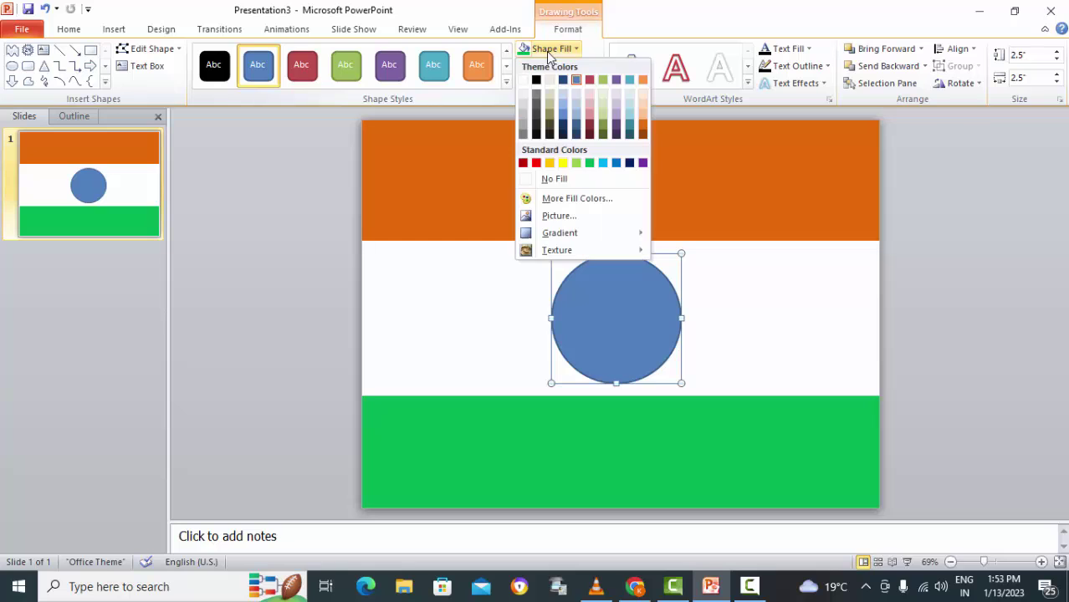
{"action": "left_click", "coordinate": [555, 181]}
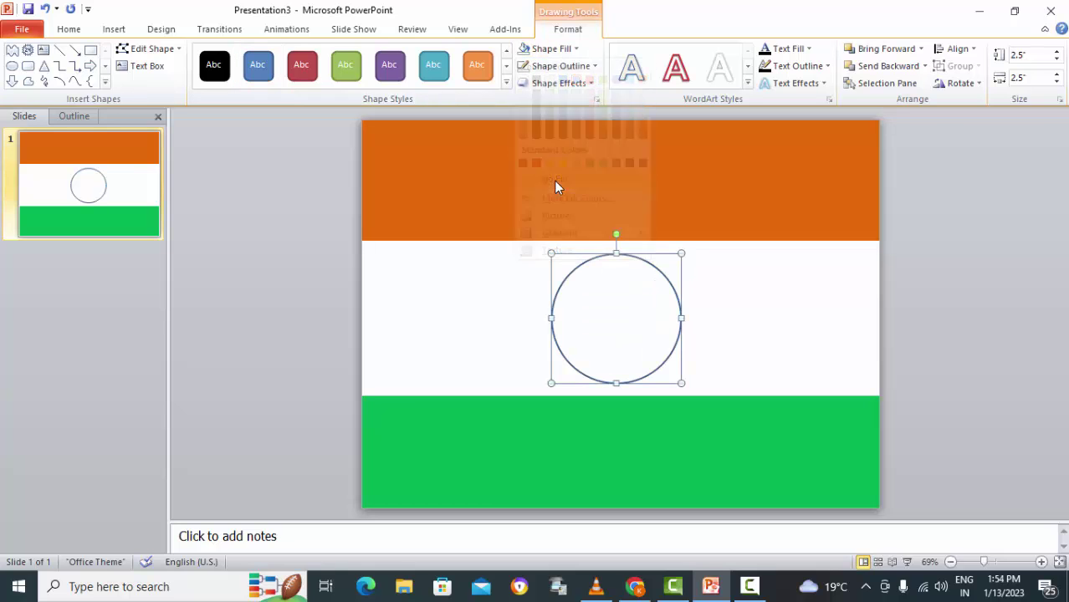
{"action": "left_click", "coordinate": [558, 67]}
{"action": "mouse_move", "coordinate": [621, 233]}
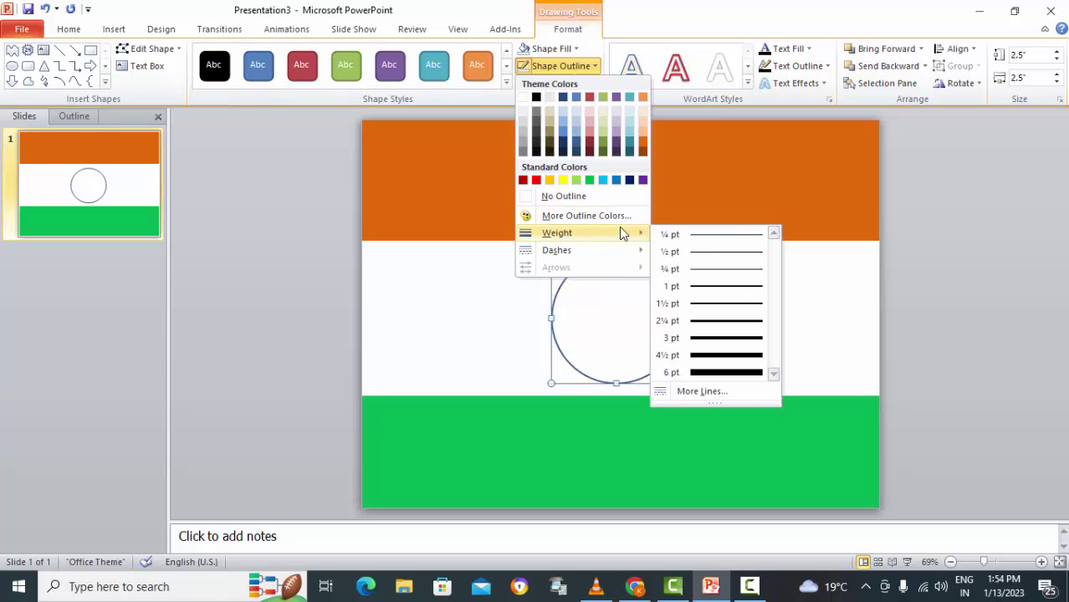
{"action": "left_click", "coordinate": [693, 389]}
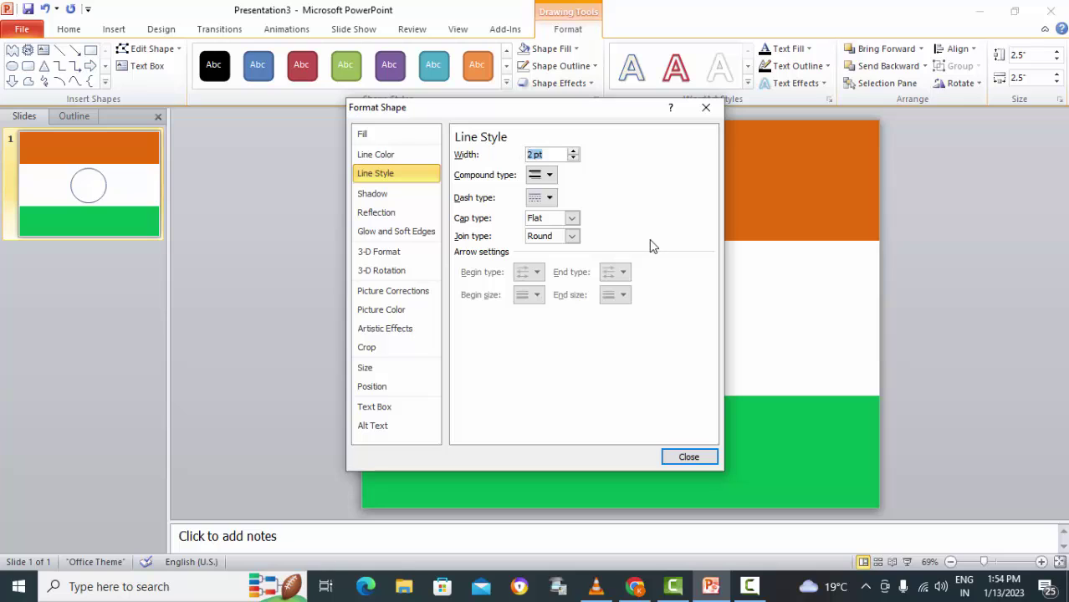
{"action": "type", "text": "5"}
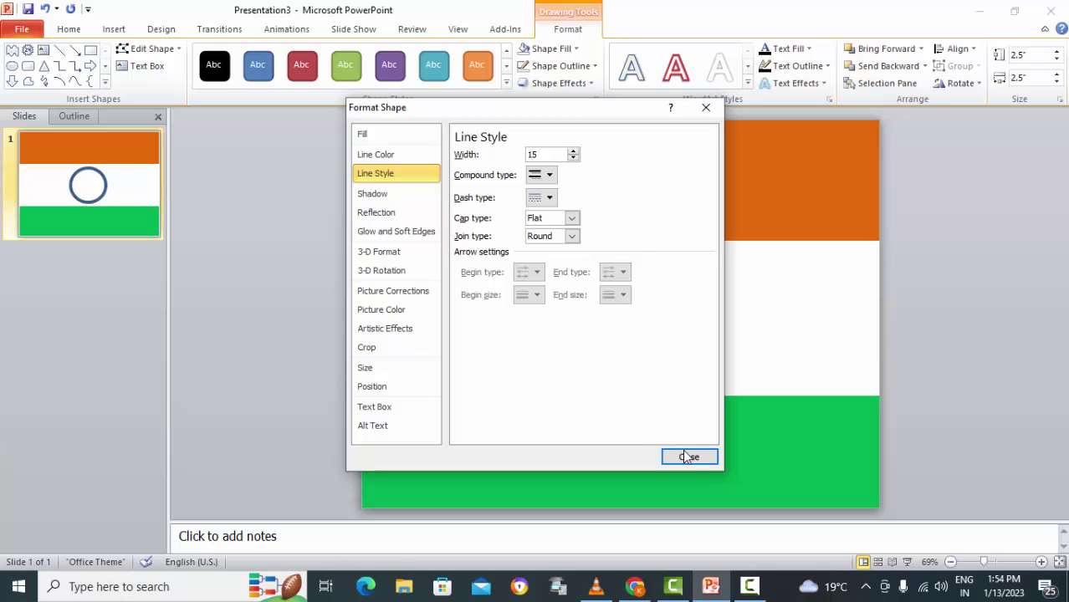
{"action": "left_click", "coordinate": [685, 456]}
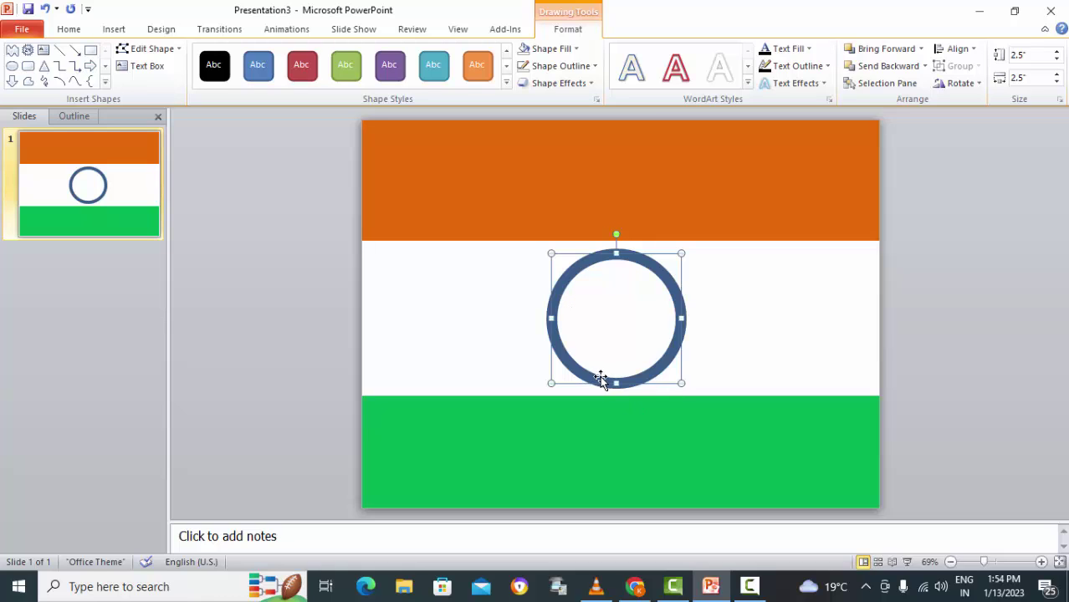
Step: Colour the circle's outline black
{"action": "left_click", "coordinate": [558, 69]}
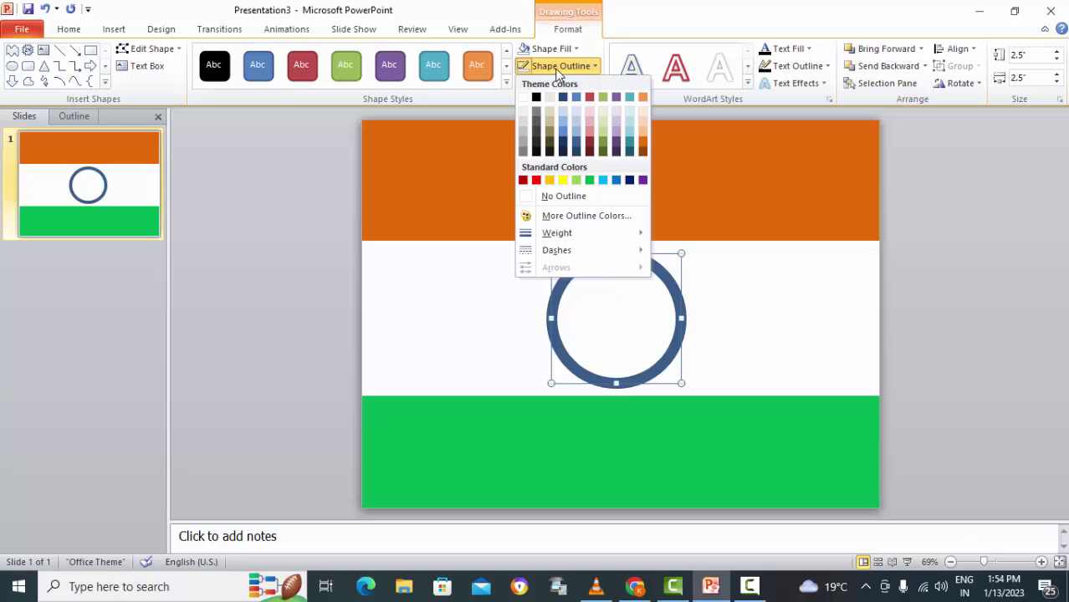
{"action": "left_click", "coordinate": [535, 153]}
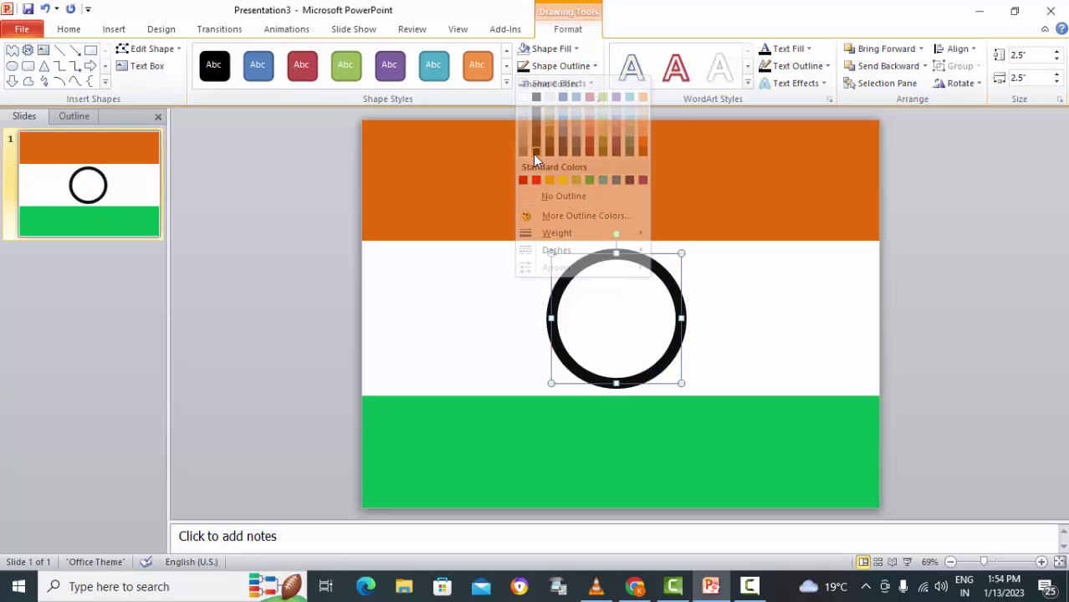
{"action": "left_click", "coordinate": [883, 382]}
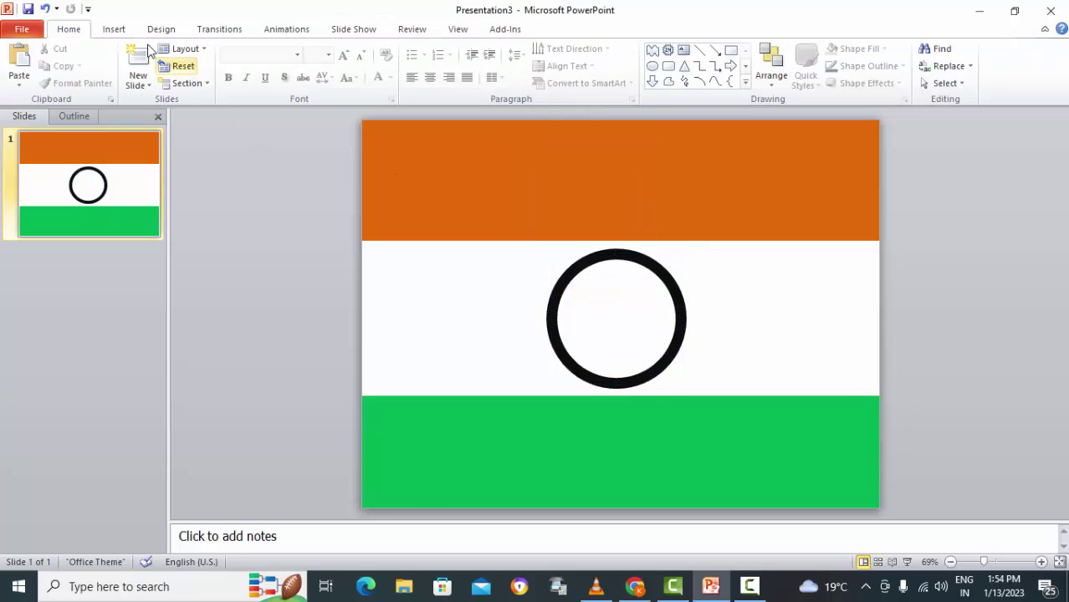
Step: Draw a 24-Point Star on the left of the white band
{"action": "left_click", "coordinate": [114, 28]}
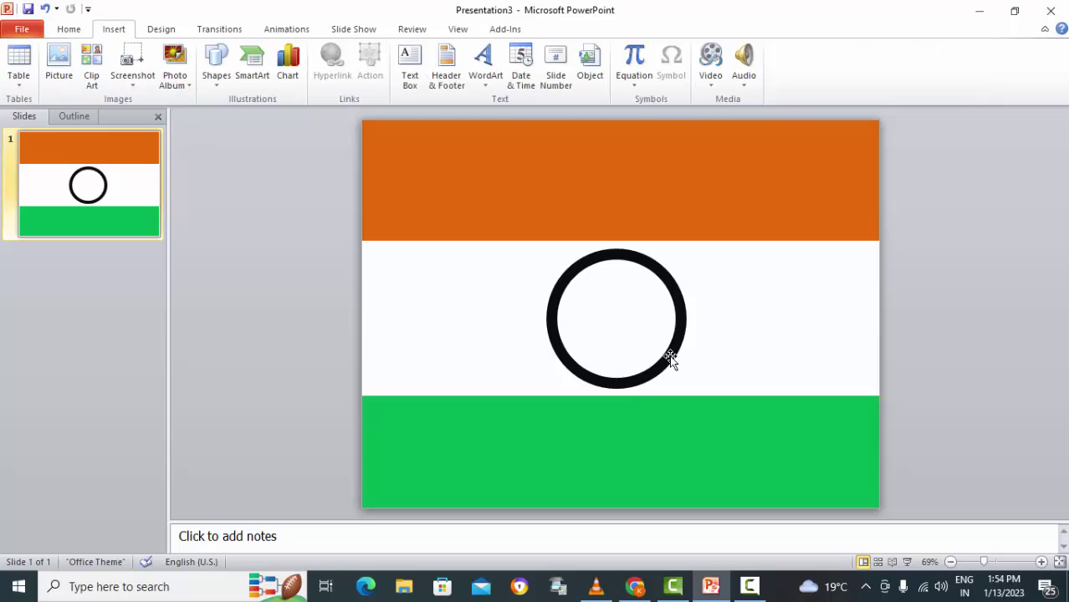
{"action": "left_click", "coordinate": [223, 61]}
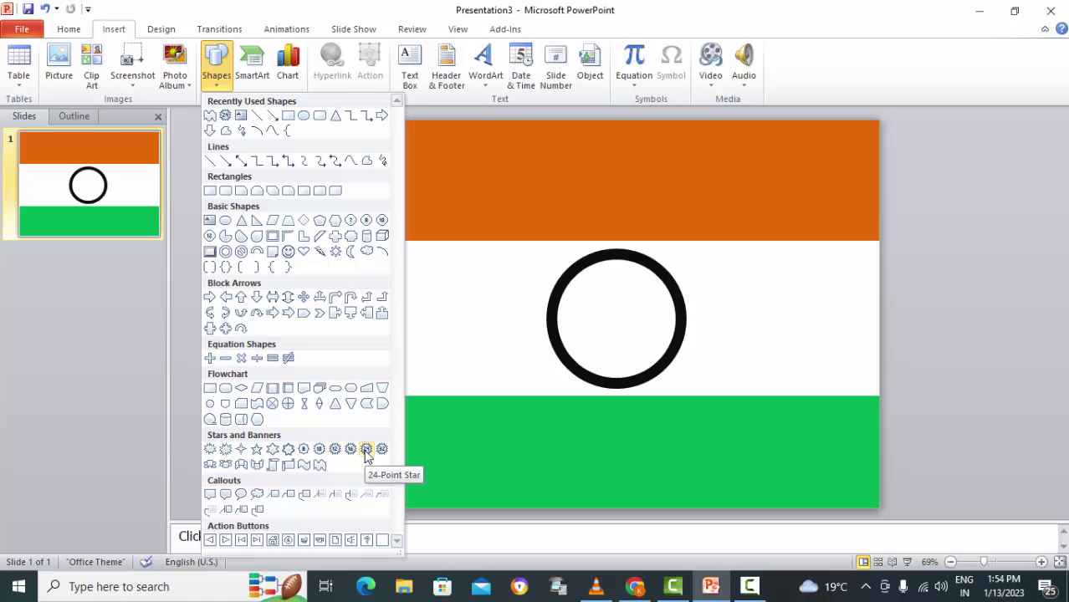
{"action": "left_click", "coordinate": [366, 449]}
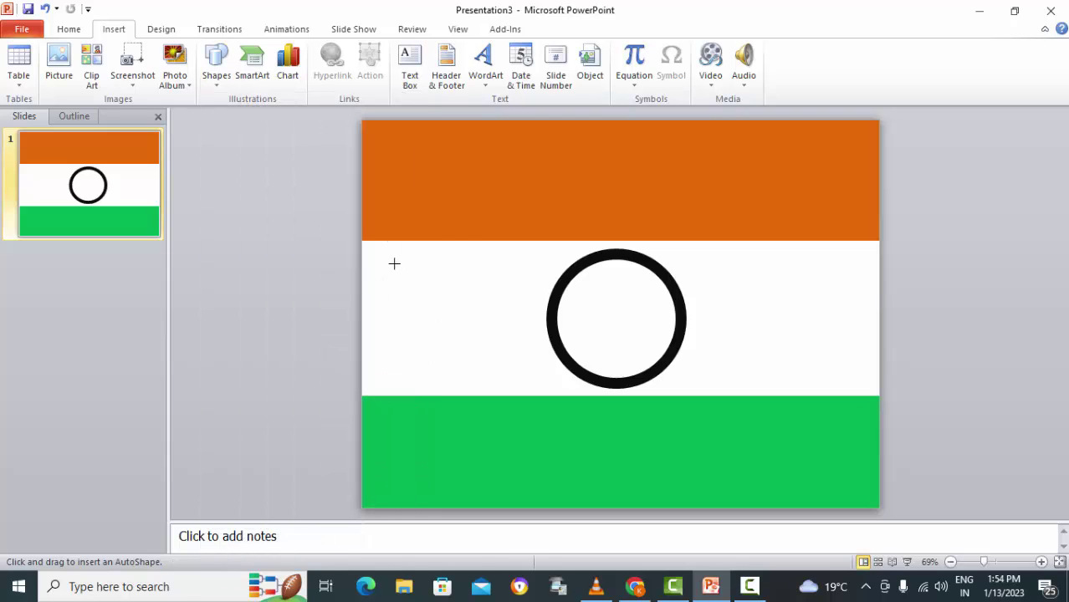
{"action": "left_click_drag", "start_coordinate": [392, 262], "coordinate": [513, 383]}
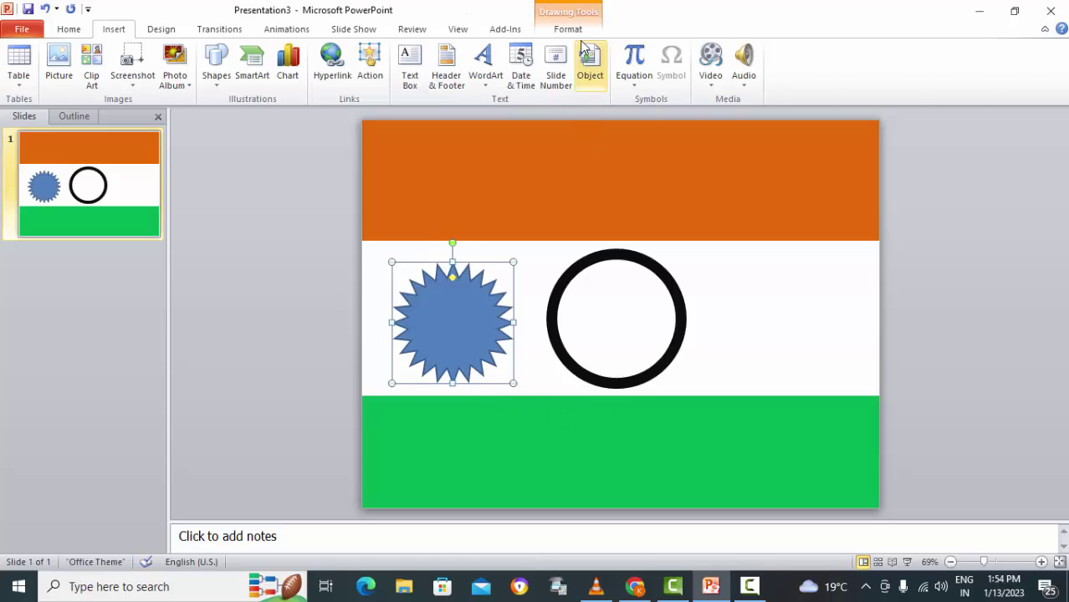
Step: Resize the star to 2.3" height and 2.3" width
{"action": "left_click", "coordinate": [577, 32]}
{"action": "left_click", "coordinate": [638, 261]}
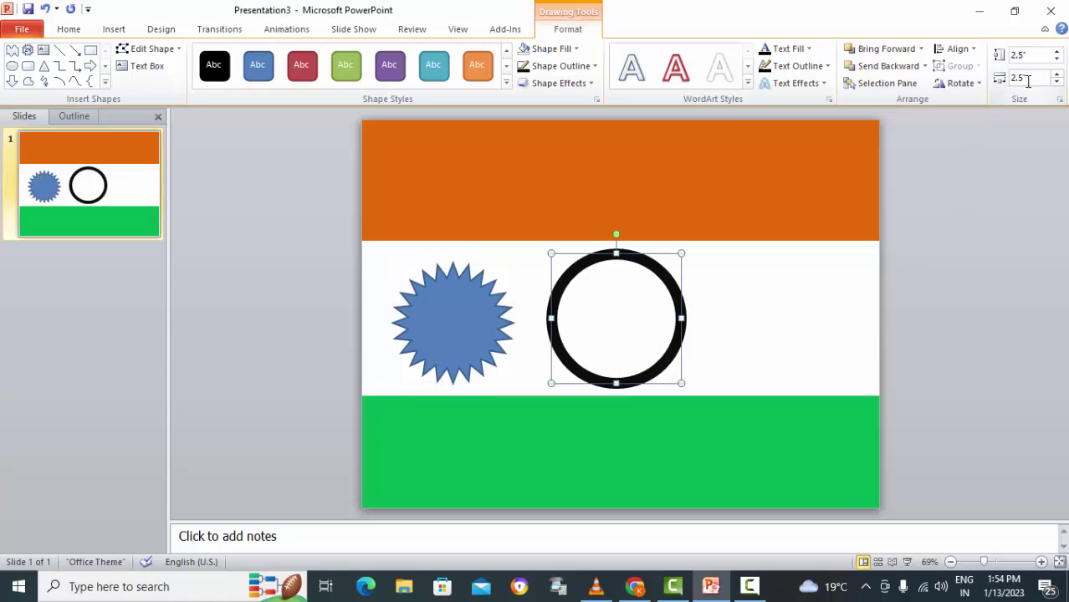
{"action": "left_click", "coordinate": [443, 326]}
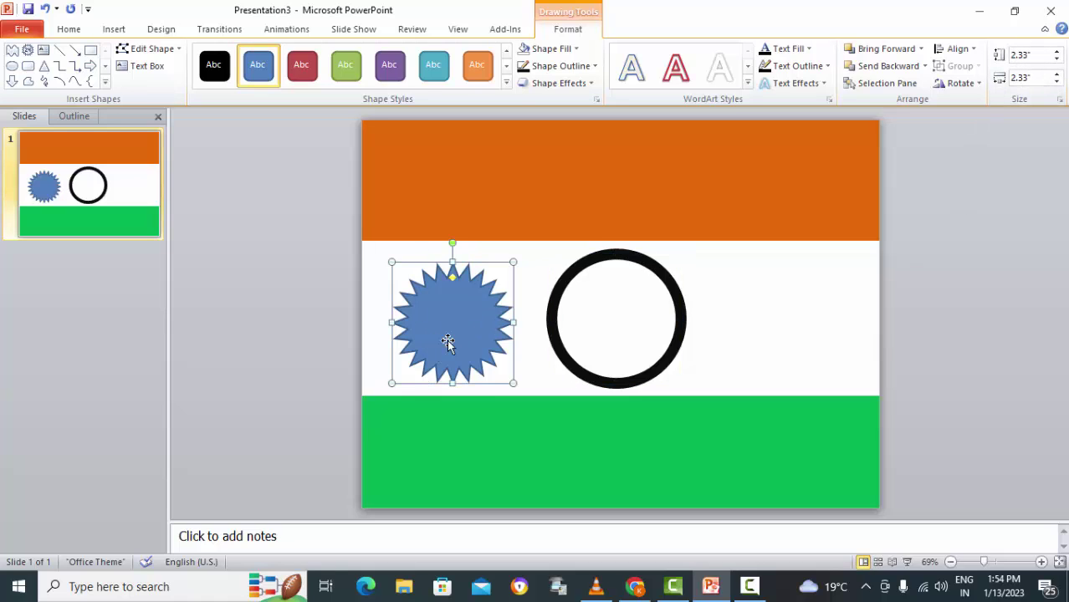
{"action": "left_click", "coordinate": [1033, 56]}
{"action": "left_click", "coordinate": [1033, 76]}
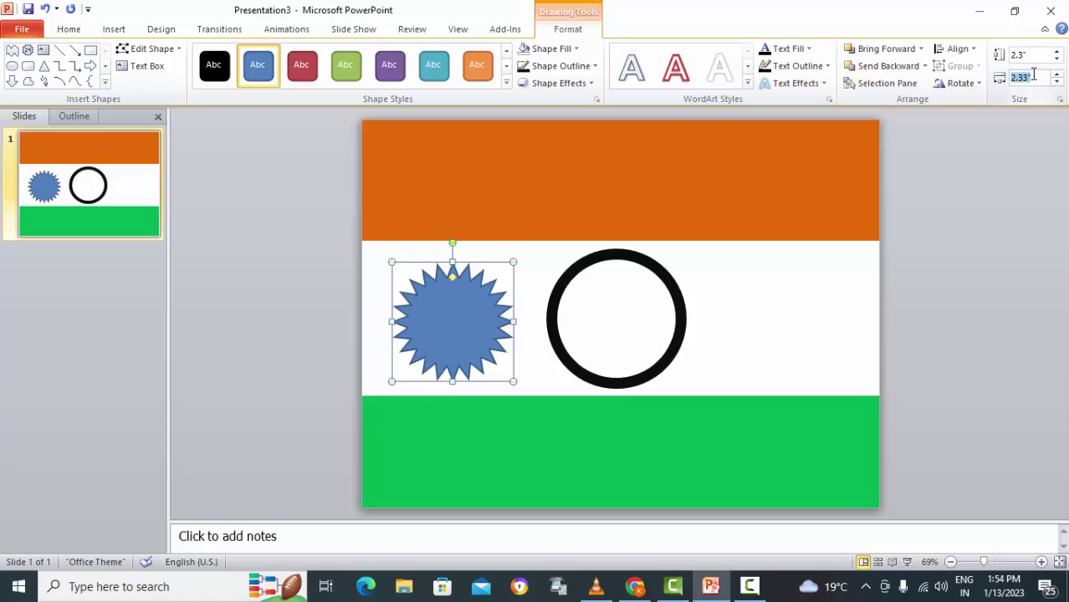
{"action": "key", "text": "Return"}
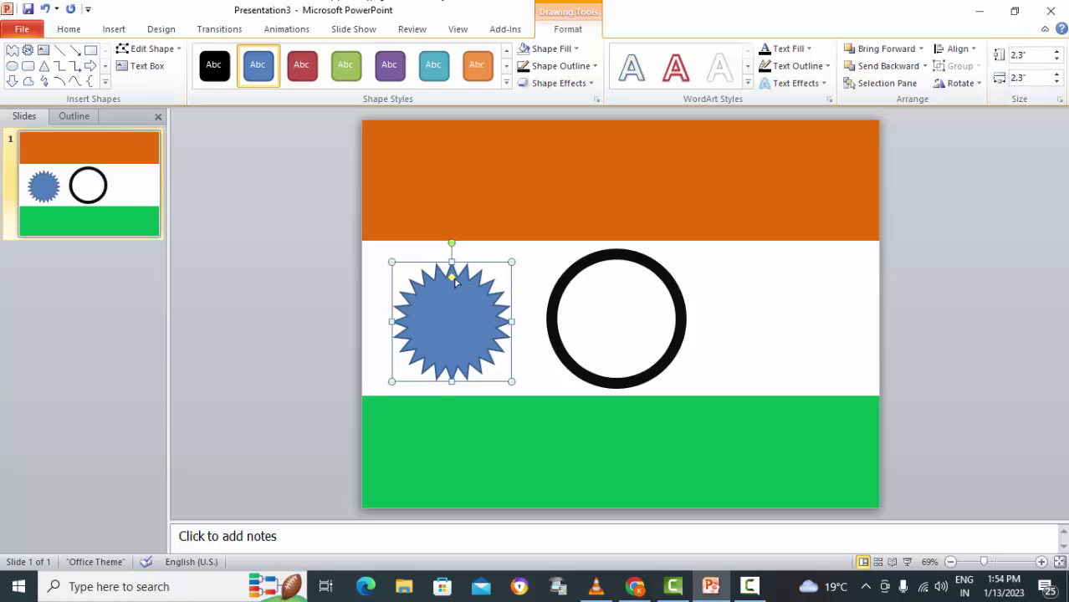
Step: Deepen the star's points, place it inside the circle, and select both shapes
{"action": "mouse_move", "coordinate": [452, 283]}
{"action": "left_mouse_down"}
{"action": "mouse_move", "coordinate": [451, 313]}
{"action": "mouse_move", "coordinate": [613, 332]}
{"action": "left_mouse_up"}
{"action": "left_click", "coordinate": [966, 400]}
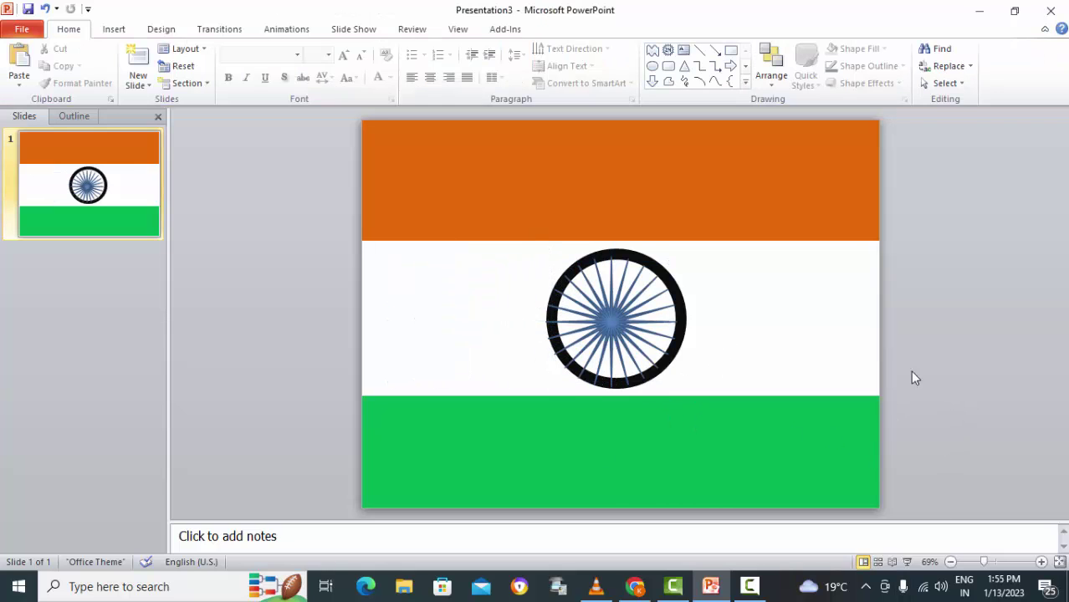
{"action": "left_click_drag", "start_coordinate": [892, 324], "coordinate": [494, 448]}
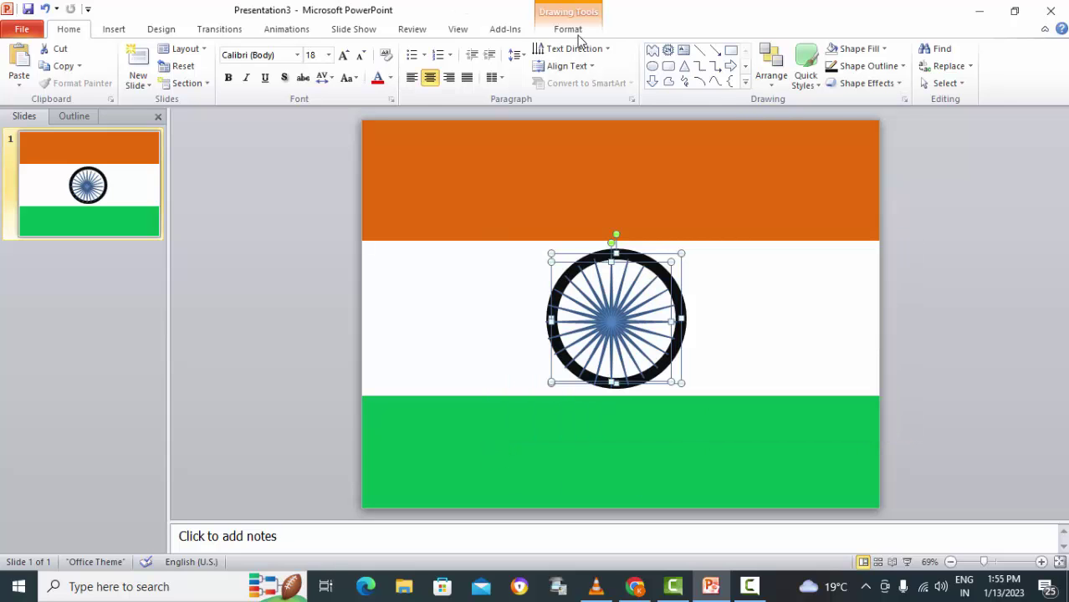
Step: Align the star and circle with Align Center and Align Middle
{"action": "left_click", "coordinate": [576, 33]}
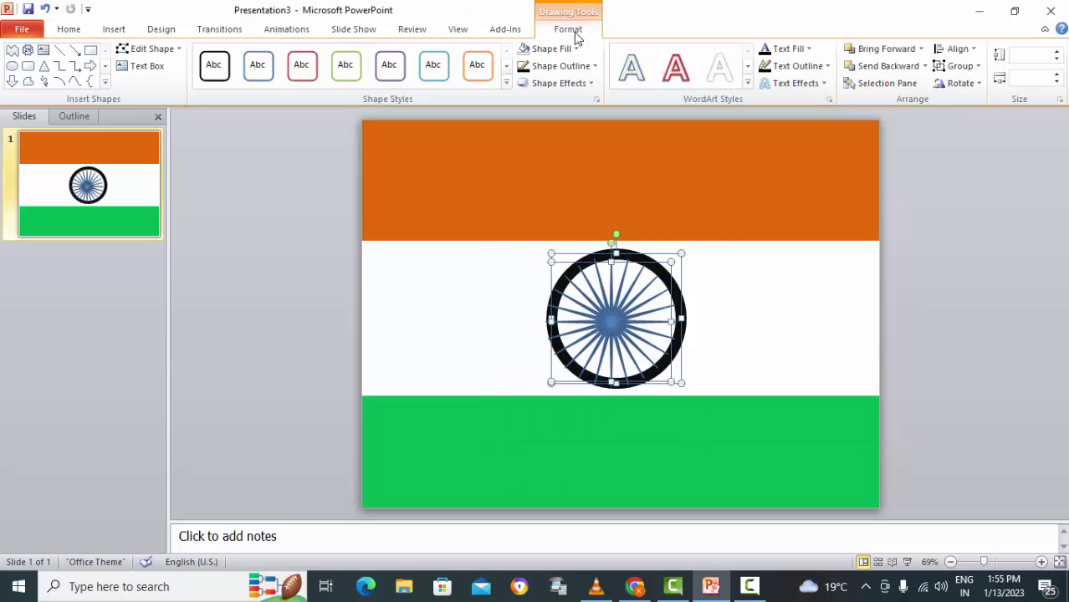
{"action": "left_click", "coordinate": [960, 52]}
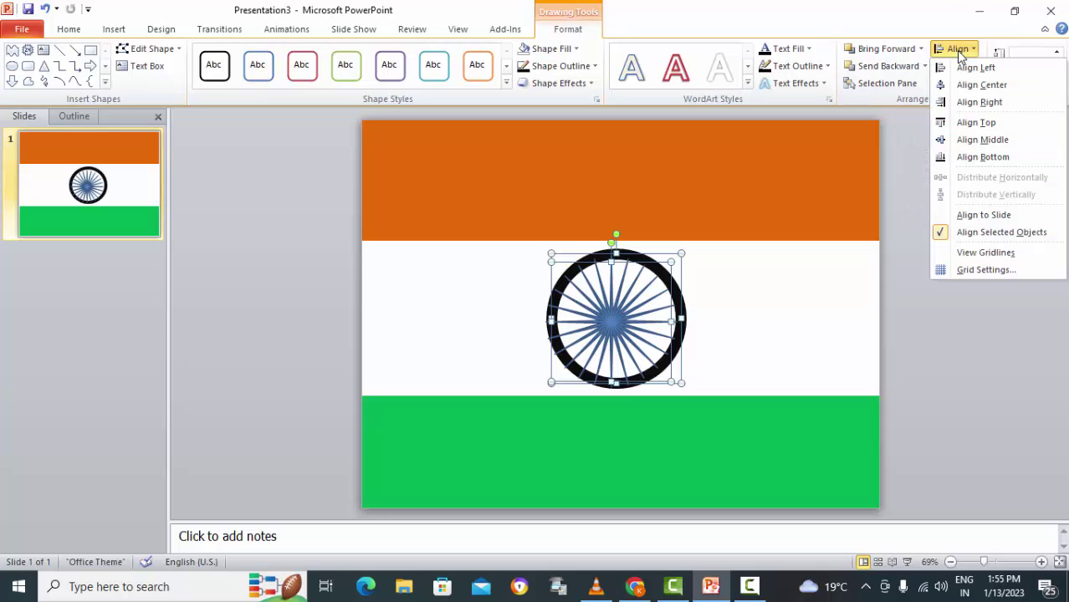
{"action": "left_click", "coordinate": [967, 90]}
{"action": "left_click", "coordinate": [959, 50]}
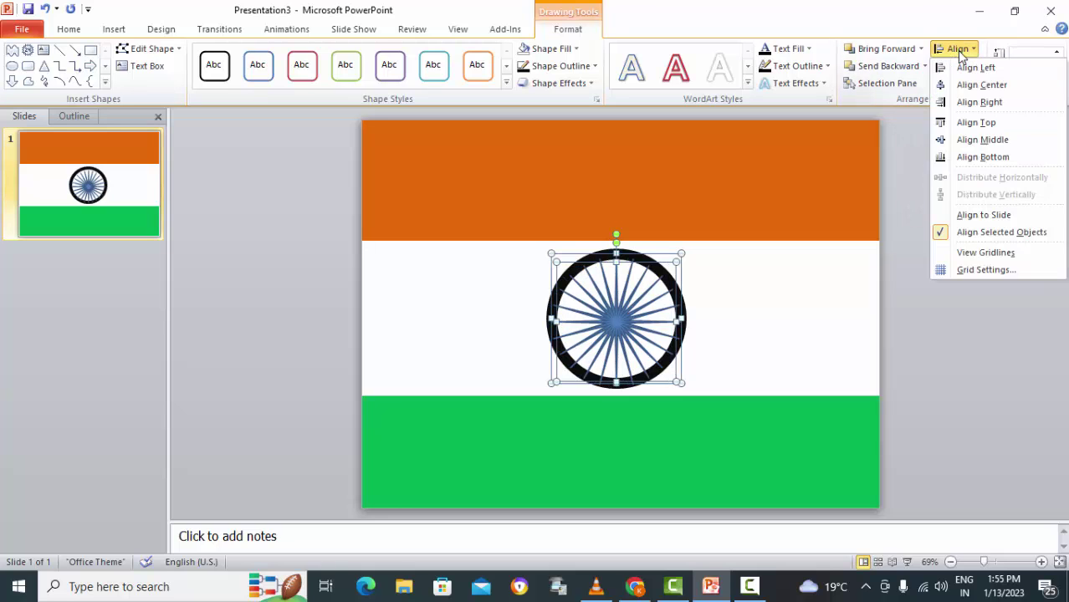
{"action": "left_click", "coordinate": [970, 142]}
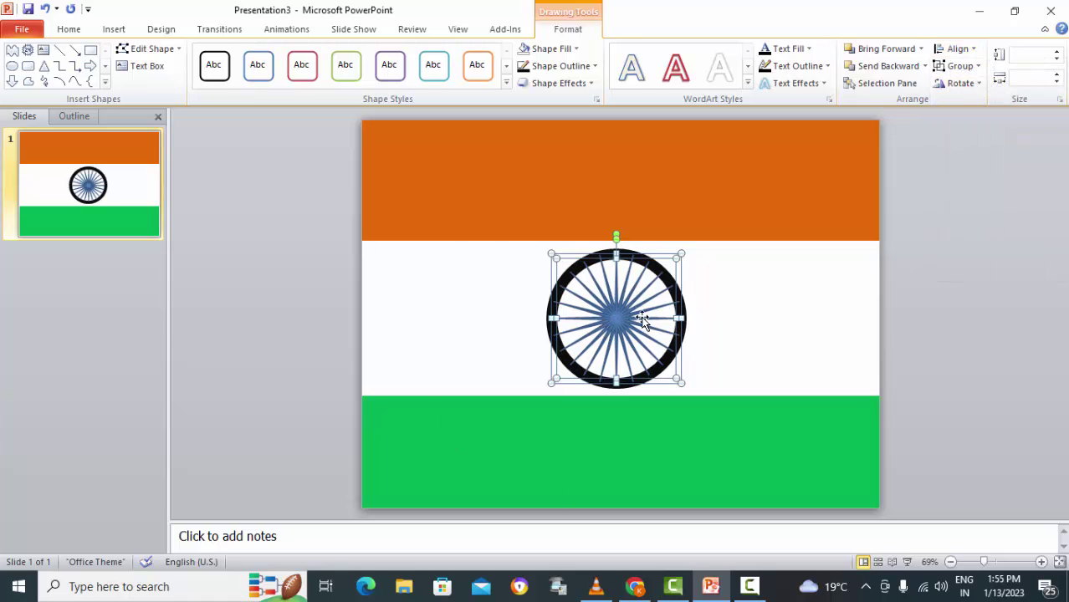
{"action": "left_click", "coordinate": [884, 405]}
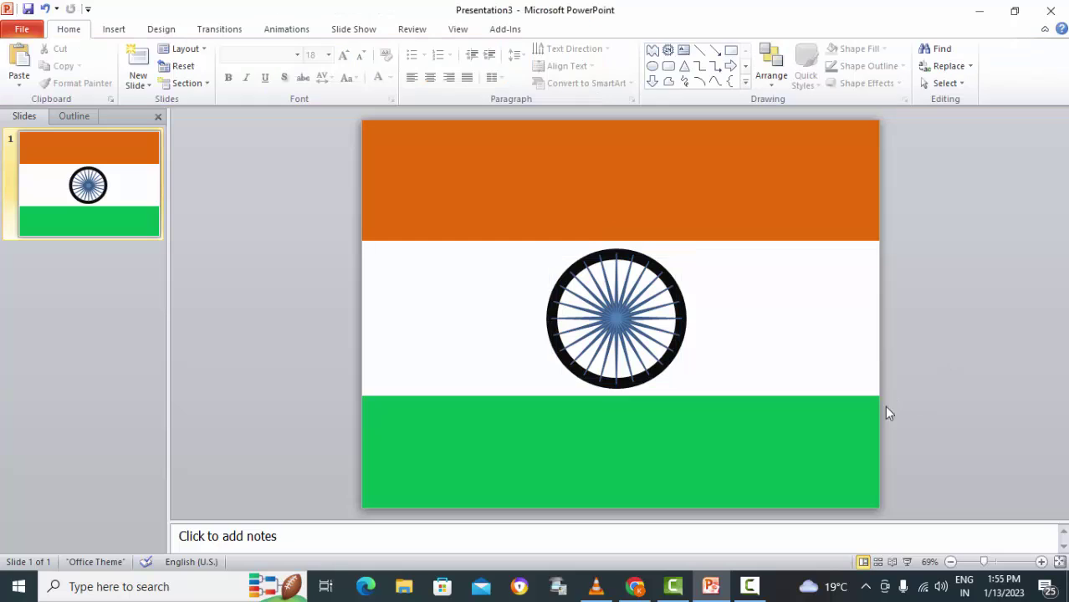
{"action": "left_click", "coordinate": [616, 318]}
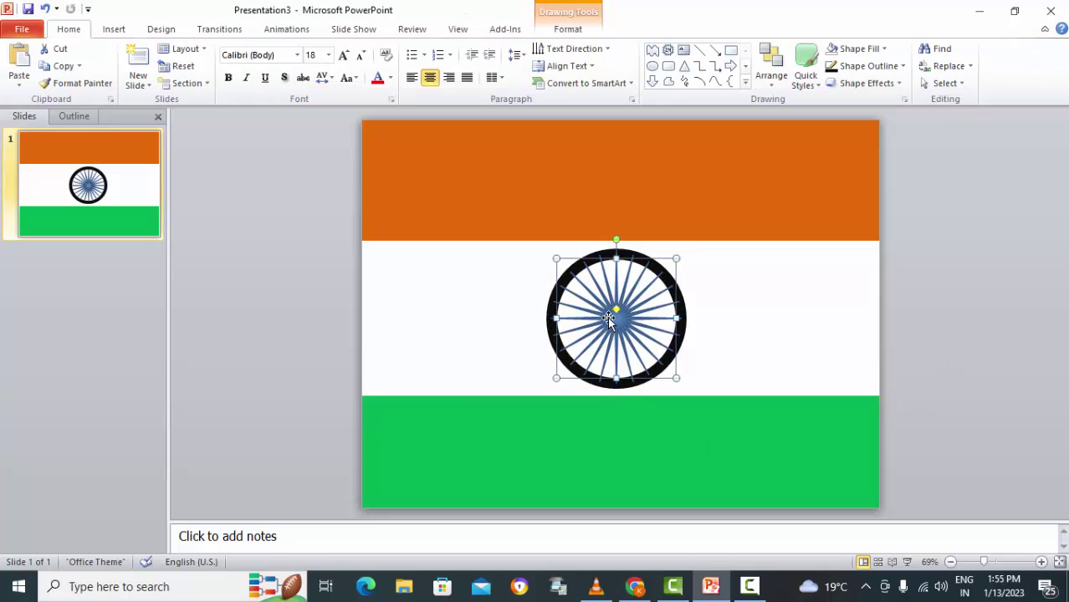
{"action": "left_click", "coordinate": [570, 28]}
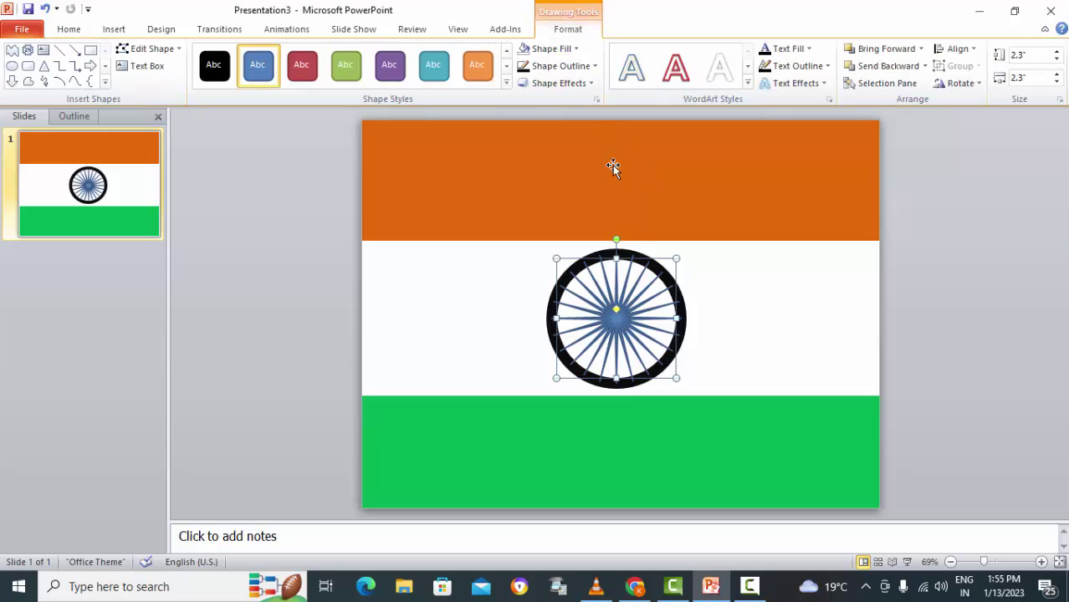
{"action": "left_click", "coordinate": [885, 66]}
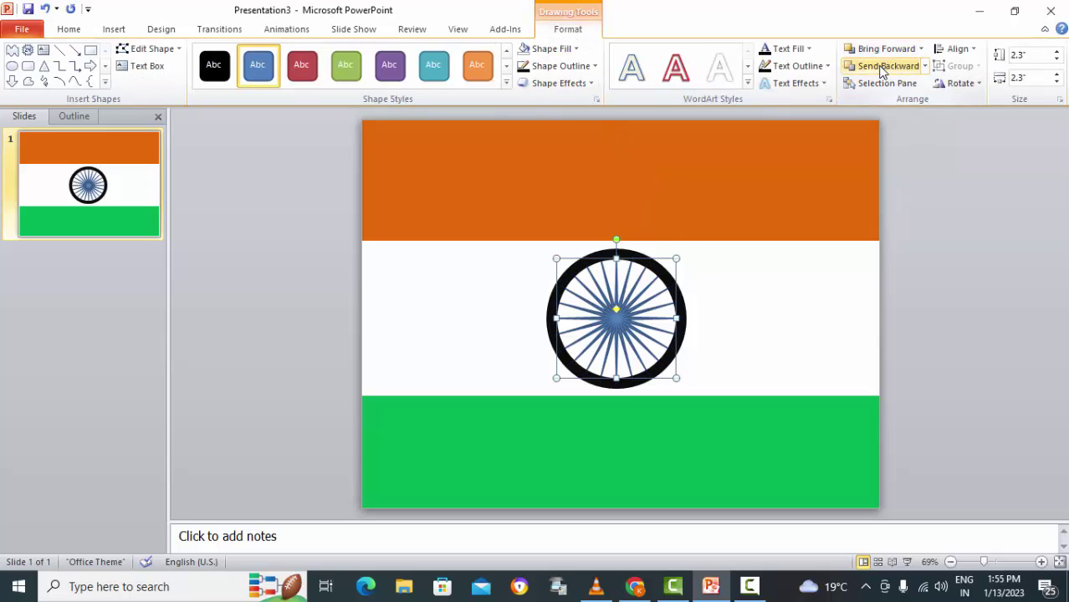
{"action": "left_click", "coordinate": [1038, 315]}
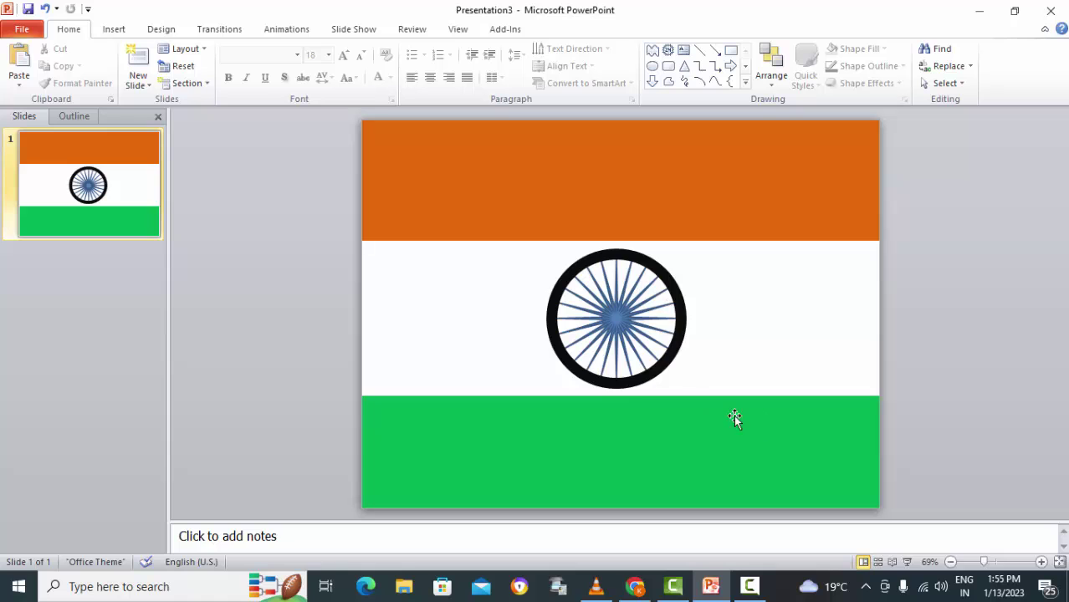
Step: Group the star and circle into a single Chakra wheel object
{"action": "left_click_drag", "start_coordinate": [989, 198], "coordinate": [466, 451]}
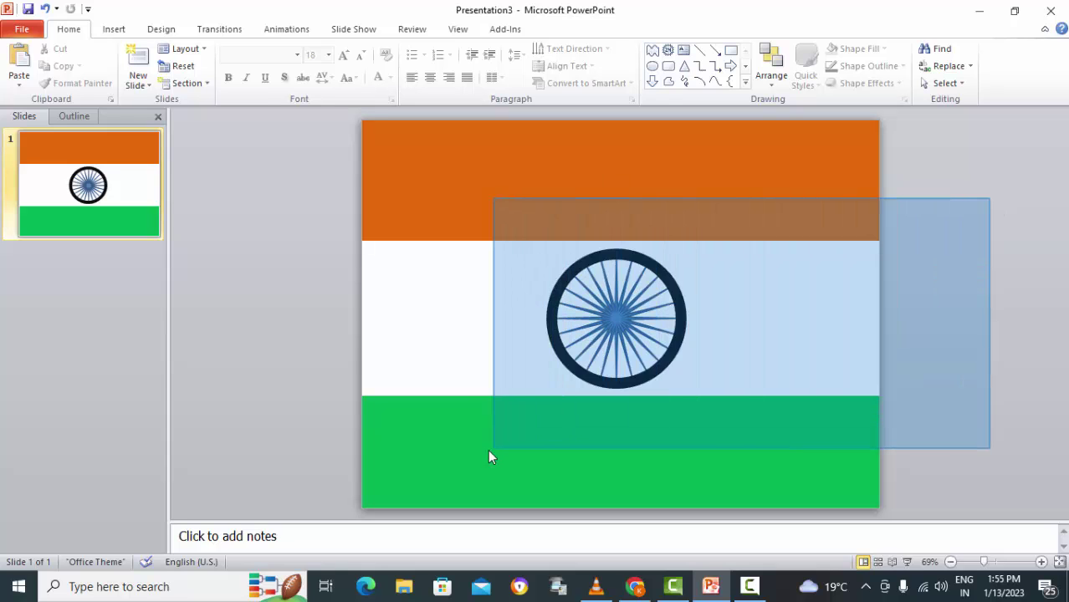
{"action": "left_click", "coordinate": [582, 33]}
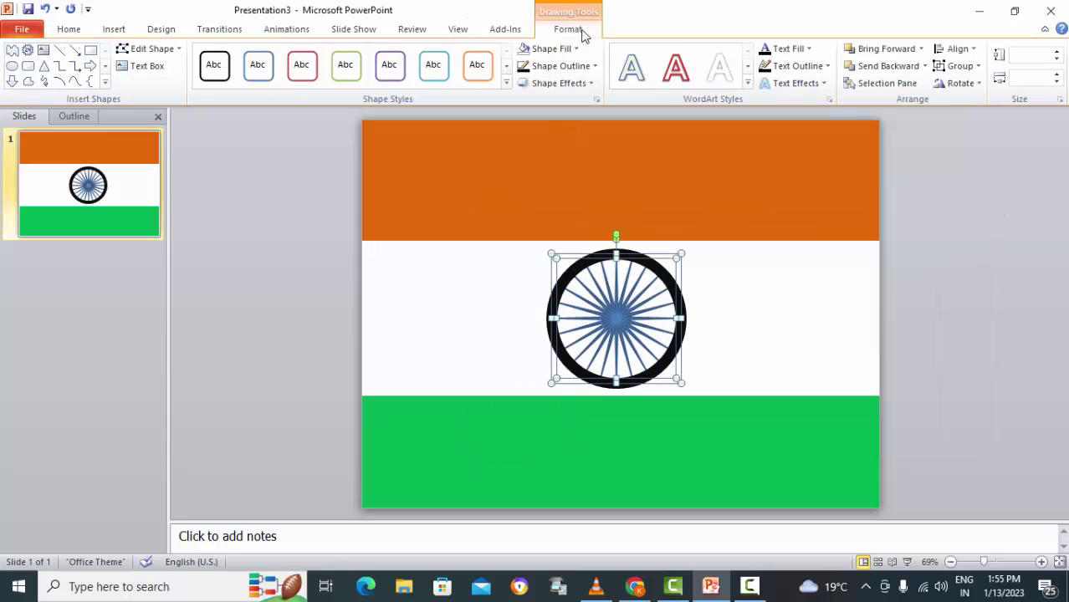
{"action": "left_click", "coordinate": [959, 66]}
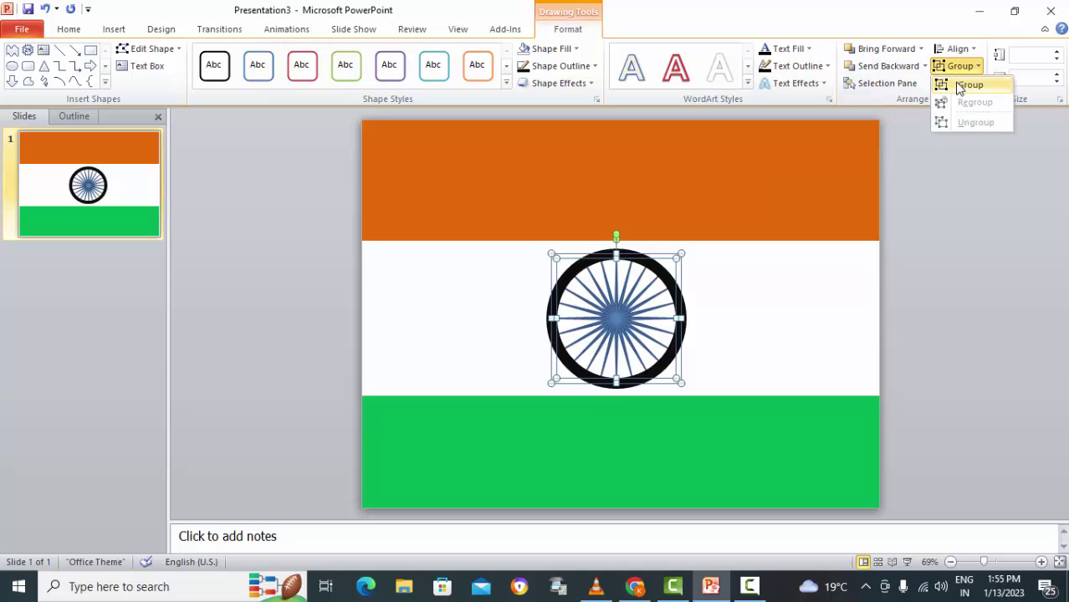
{"action": "left_click", "coordinate": [961, 84]}
{"action": "left_click", "coordinate": [967, 284]}
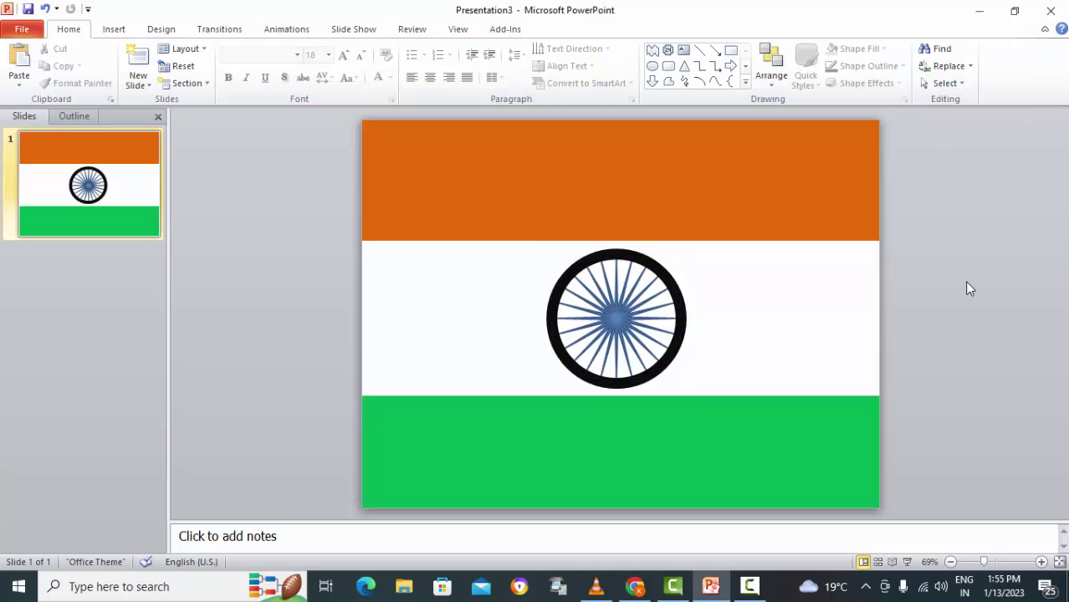
Step: Insert purple WordArt '74TH' with superscript TH and move it to the green band's left
{"action": "left_click", "coordinate": [114, 29]}
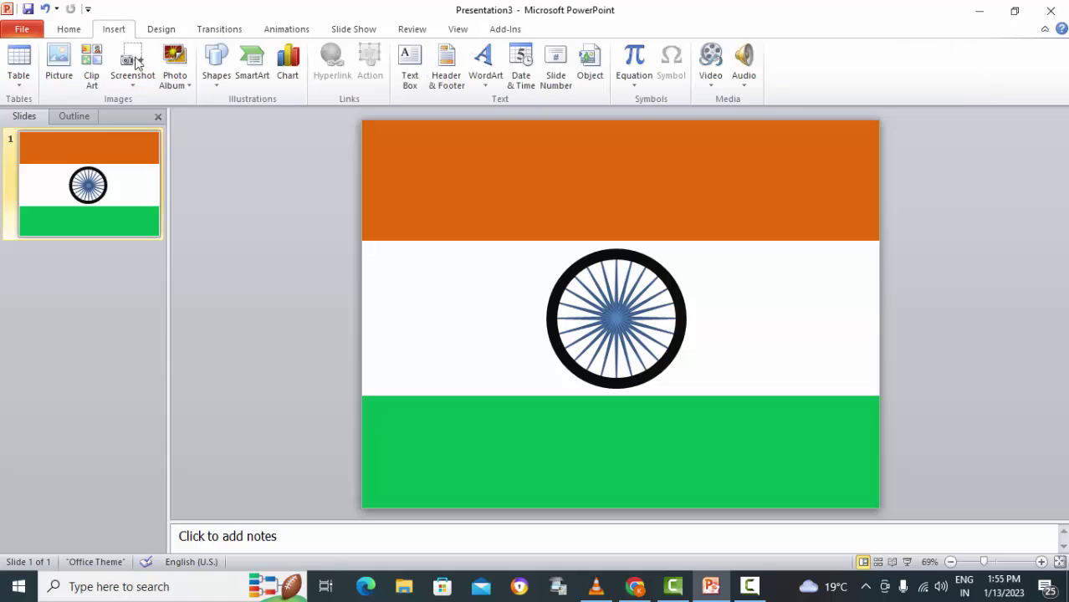
{"action": "left_click", "coordinate": [484, 63]}
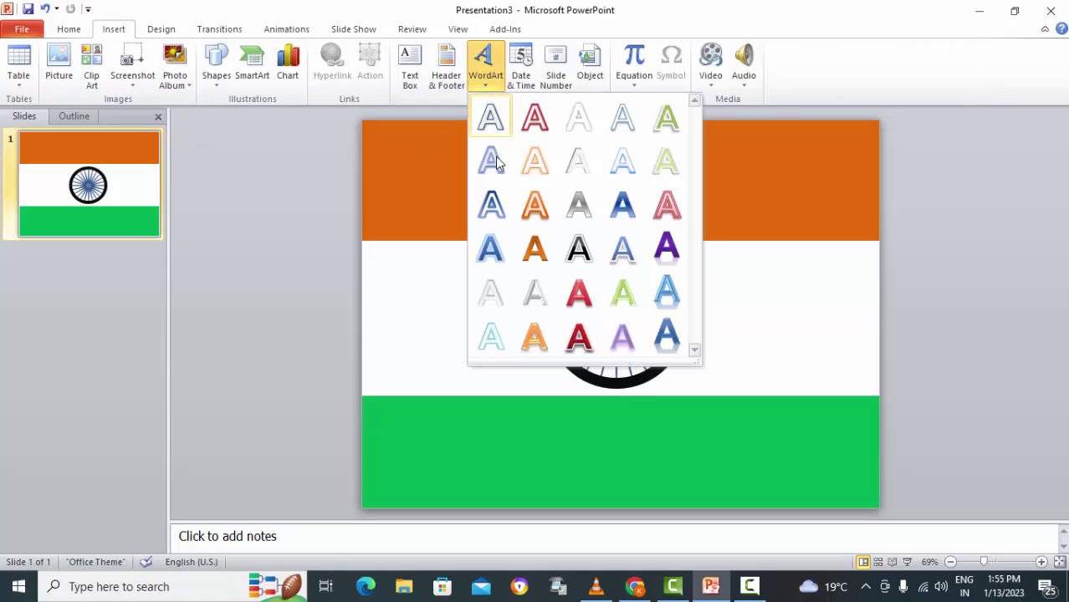
{"action": "left_click", "coordinate": [665, 249]}
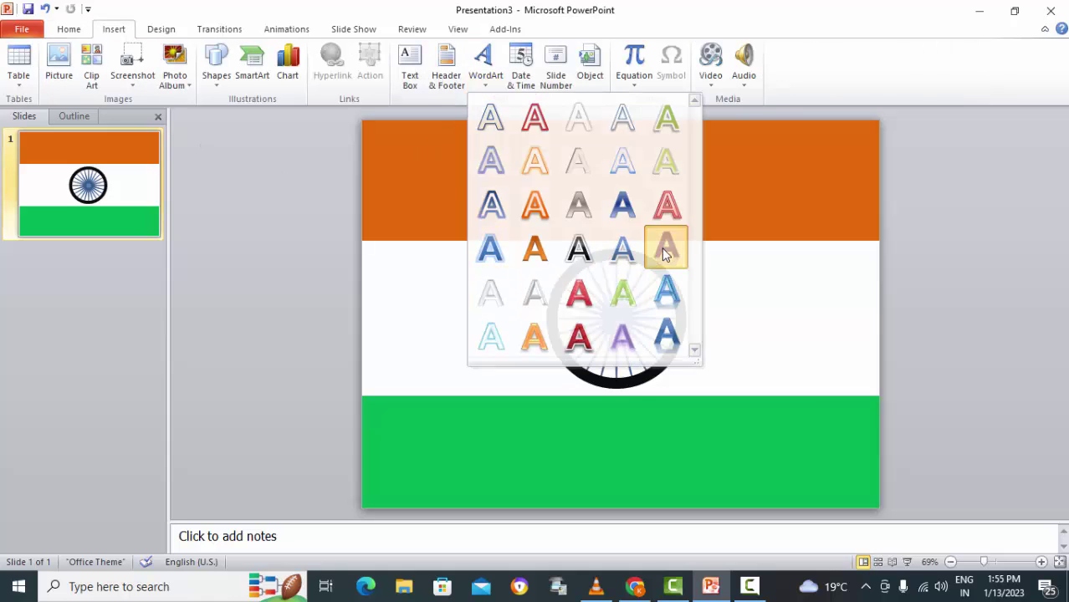
{"action": "type", "text": "74"}
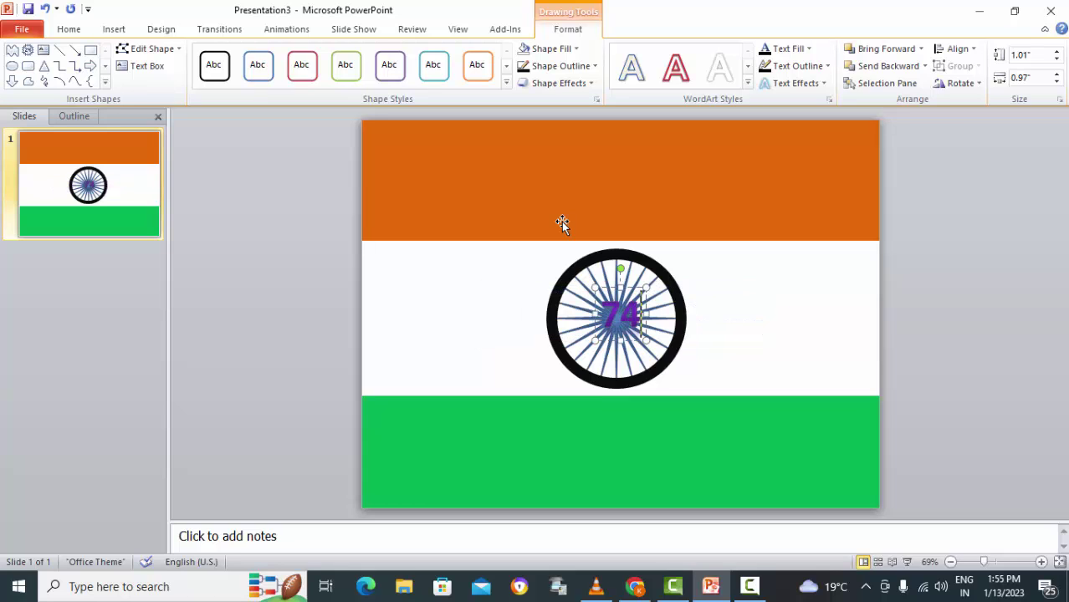
{"action": "type", "text": "TH"}
{"action": "key", "text": "shift+Left"}
{"action": "key", "text": "shift+Left"}
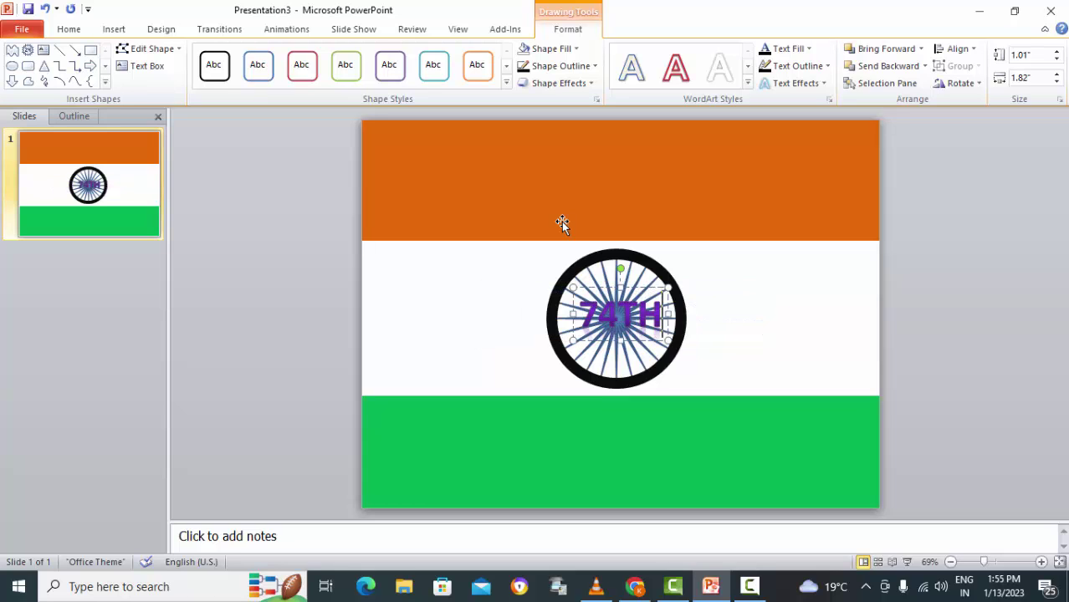
{"action": "key", "text": "ctrl+shift+equal"}
{"action": "key", "text": "Right"}
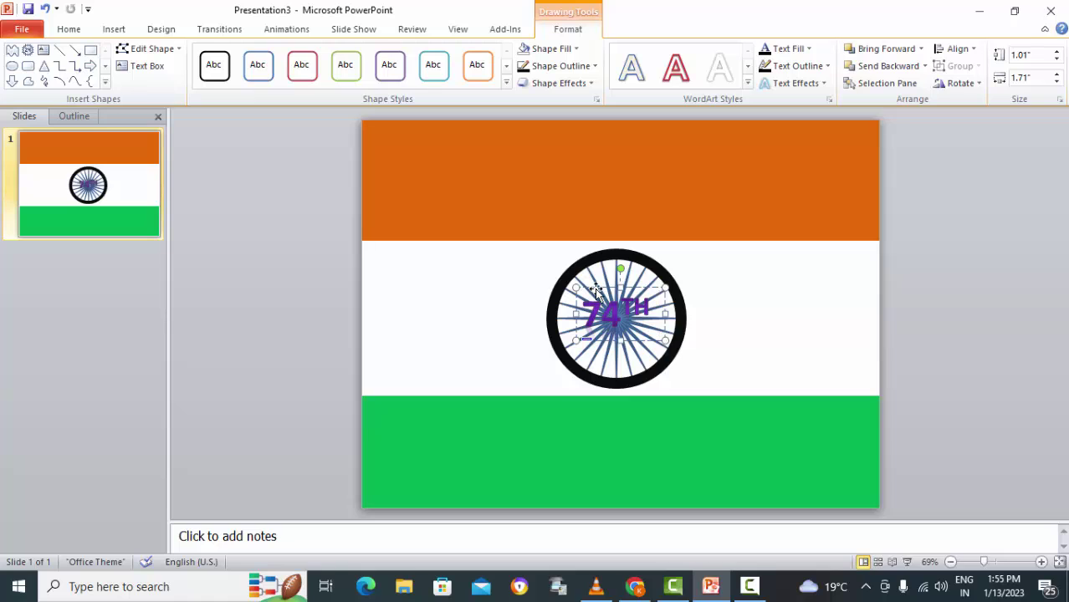
{"action": "left_click_drag", "start_coordinate": [595, 290], "coordinate": [389, 404]}
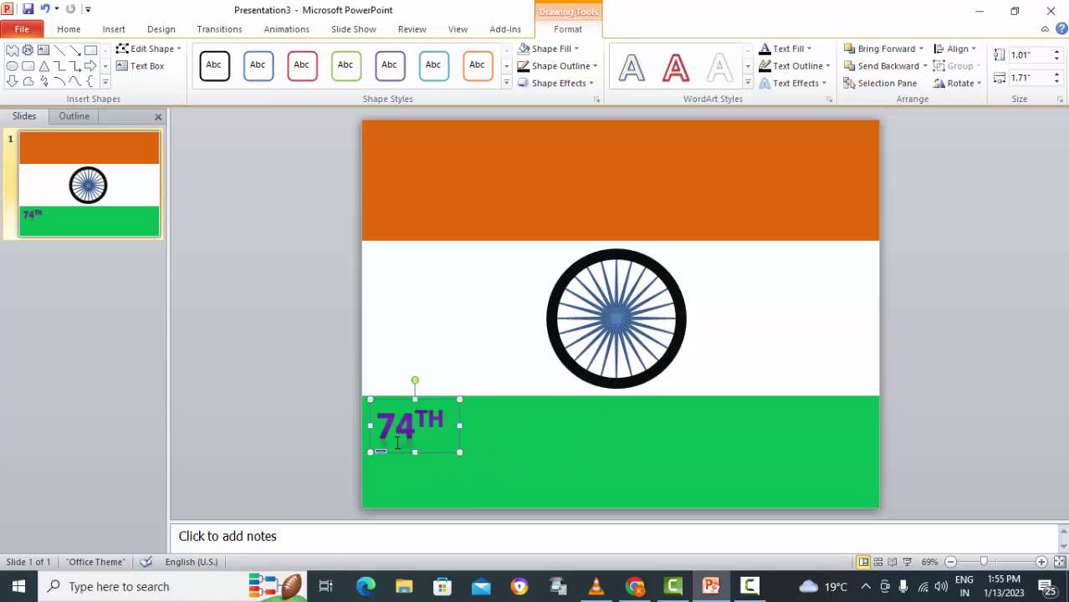
{"action": "left_click", "coordinate": [303, 424]}
Step: Insert orange-style WordArt and drag it into the green band
{"action": "left_click", "coordinate": [114, 28]}
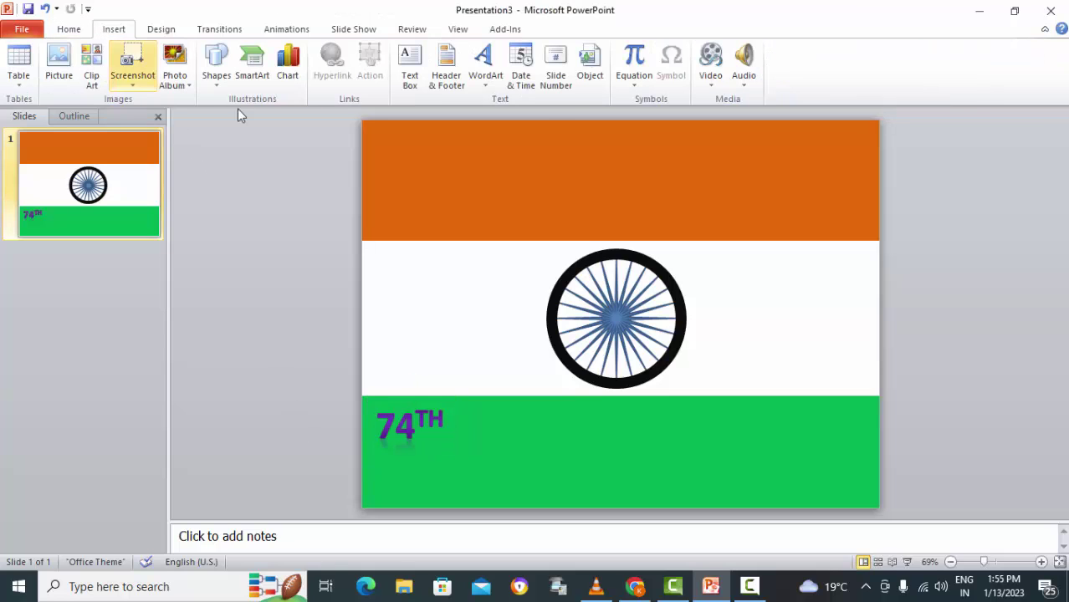
{"action": "left_click", "coordinate": [488, 67]}
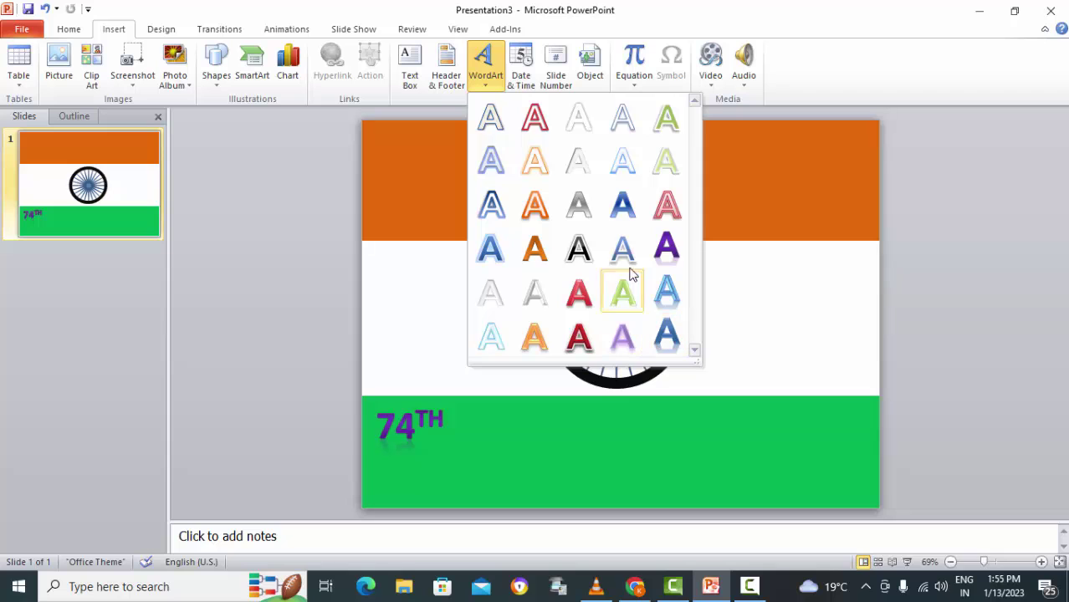
{"action": "left_click", "coordinate": [533, 249]}
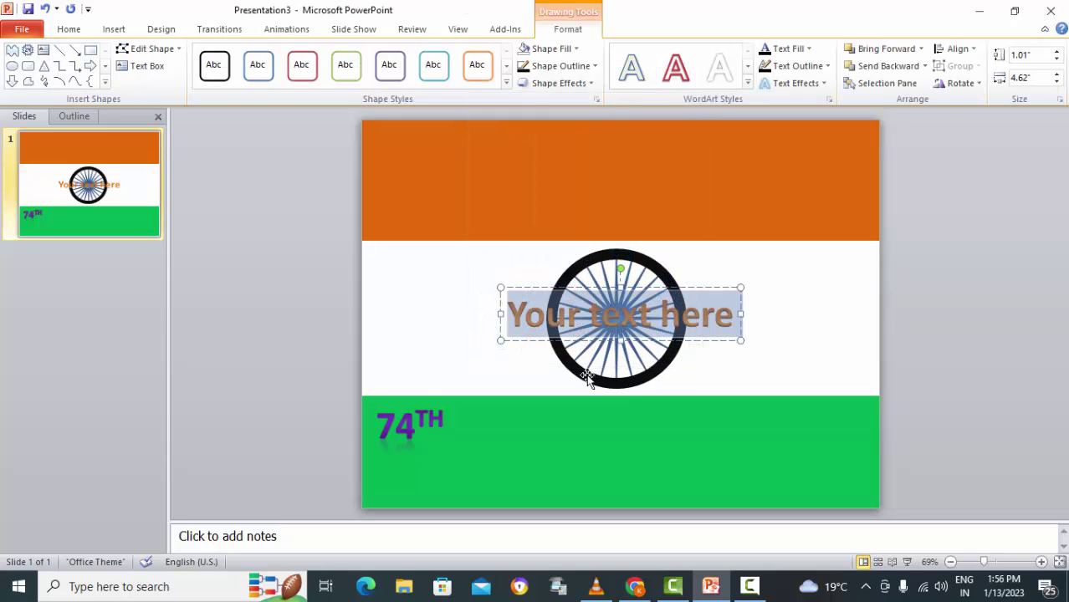
{"action": "left_click_drag", "start_coordinate": [583, 290], "coordinate": [493, 446]}
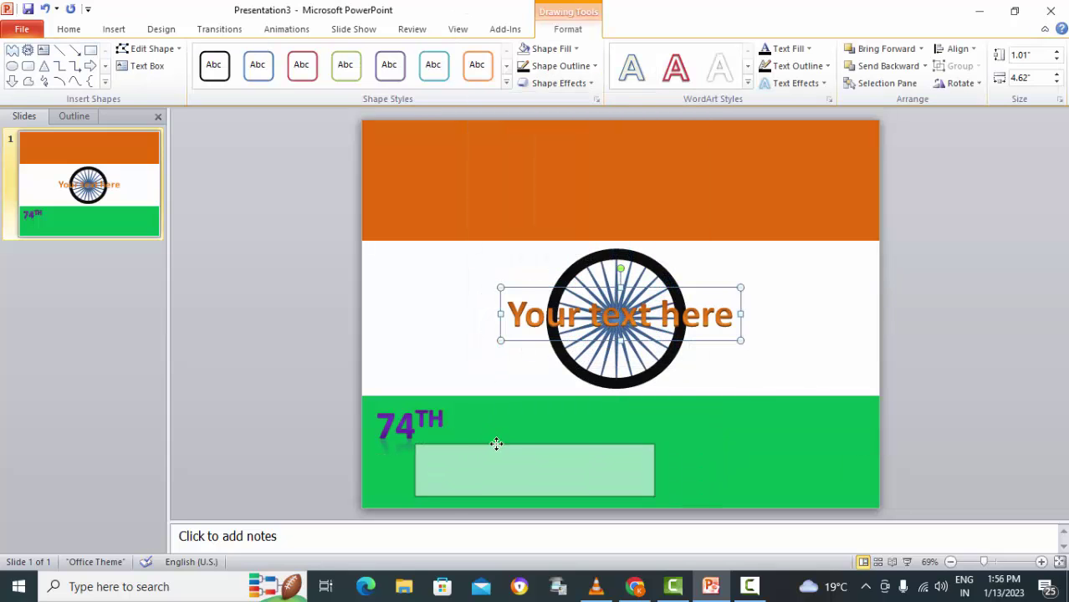
Step: Replace the WordArt text with 'HAPPY REPUBLIC DAY' and centre it on the slide
{"action": "double_click", "coordinate": [499, 469]}
{"action": "key", "text": "ctrl+a"}
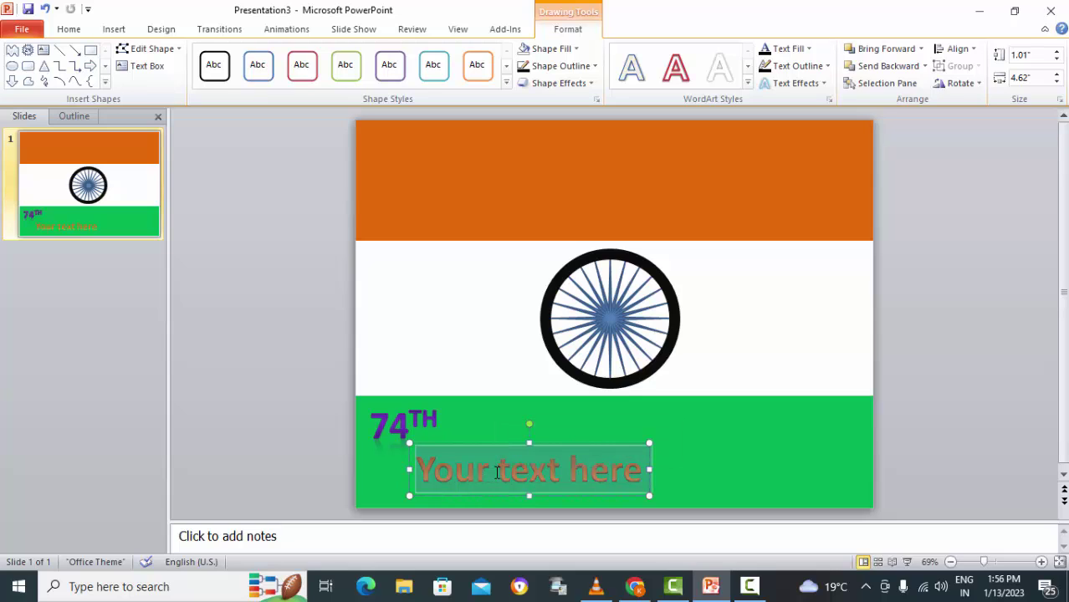
{"action": "type", "text": "H"}
{"action": "key", "text": "BackSpace"}
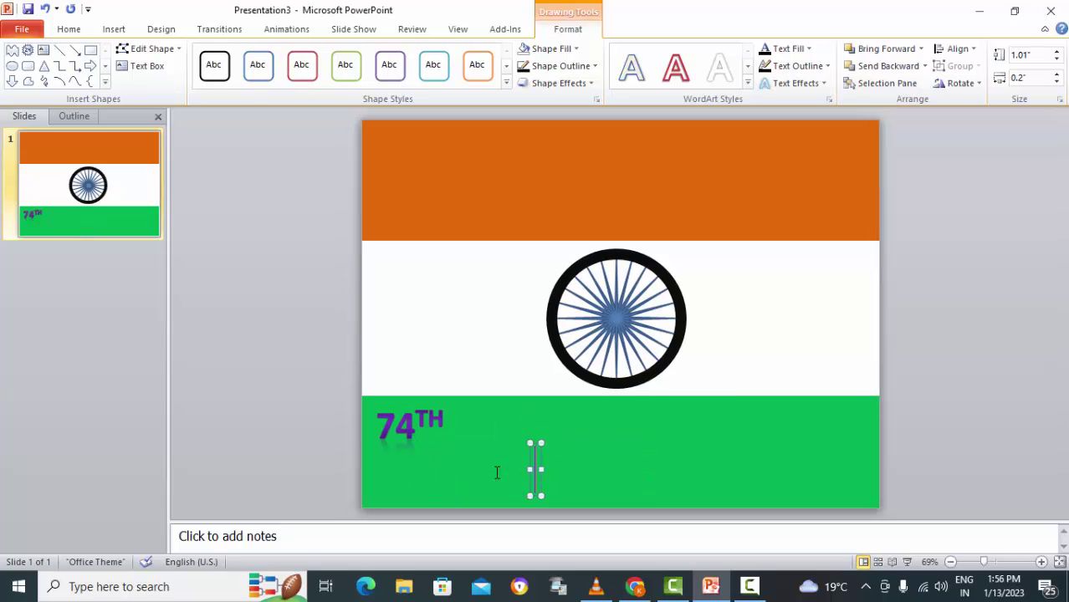
{"action": "type", "text": "HAP"}
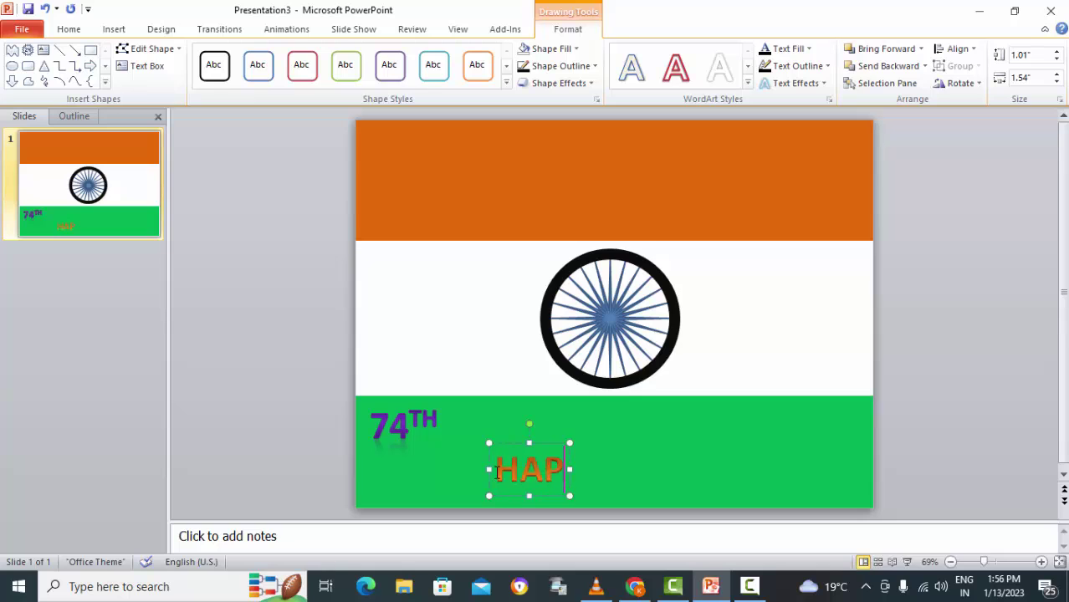
{"action": "type", "text": "PY REPU"}
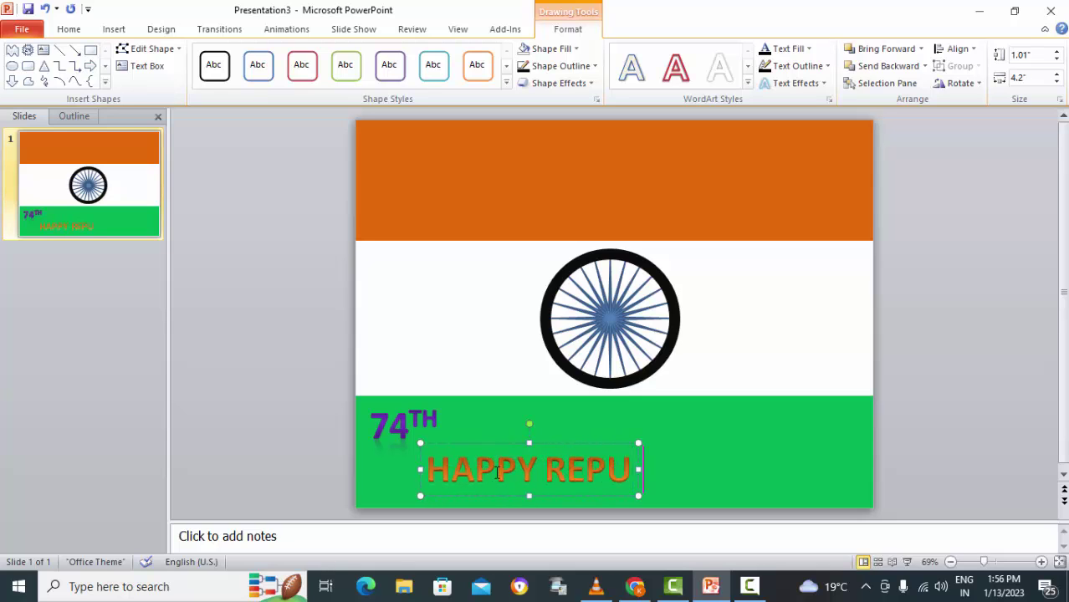
{"action": "type", "text": "BLIC DAY"}
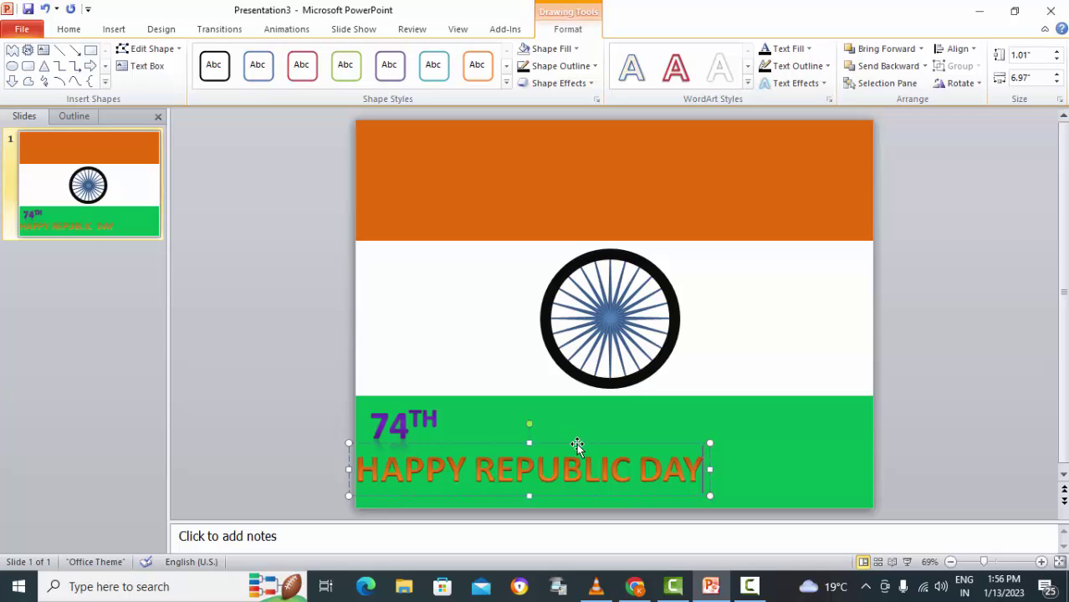
{"action": "left_click_drag", "start_coordinate": [577, 445], "coordinate": [658, 447]}
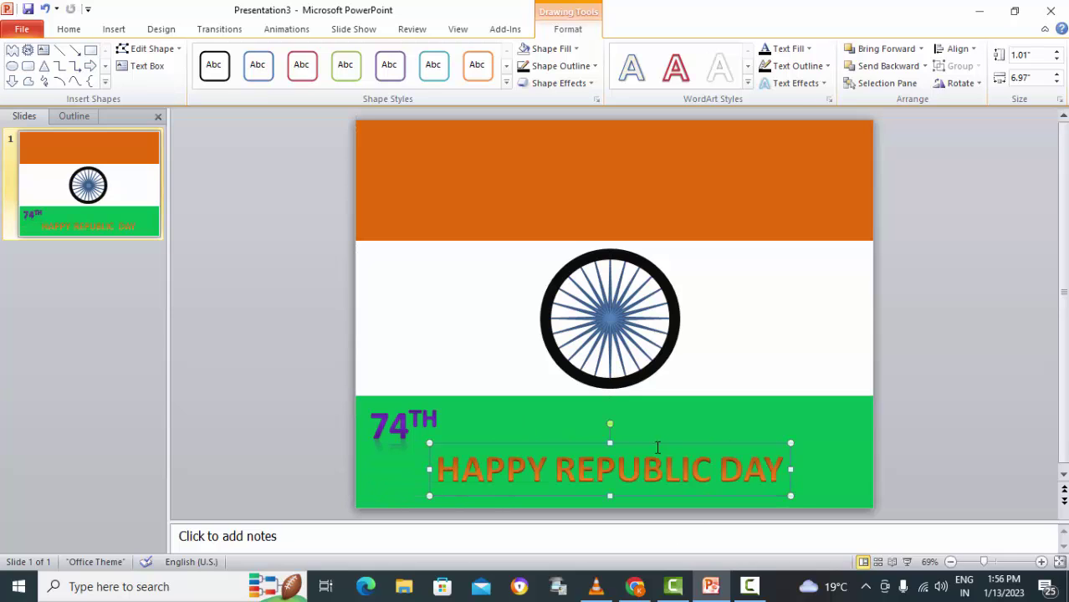
{"action": "left_click", "coordinate": [980, 412]}
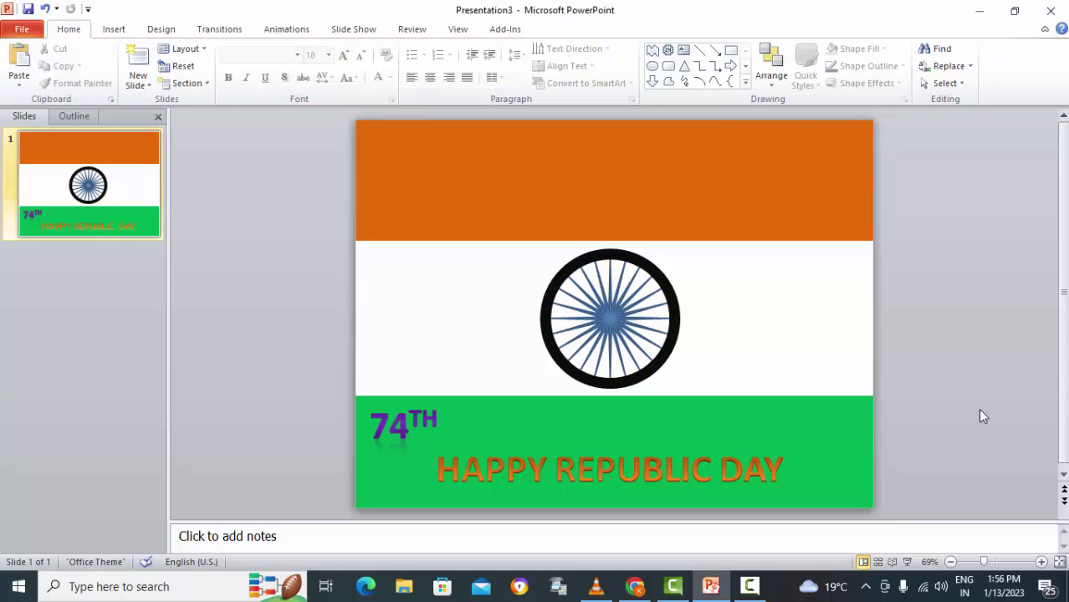
Step: Apply the Spin animation to the grouped Chakra wheel
{"action": "left_click", "coordinate": [605, 325]}
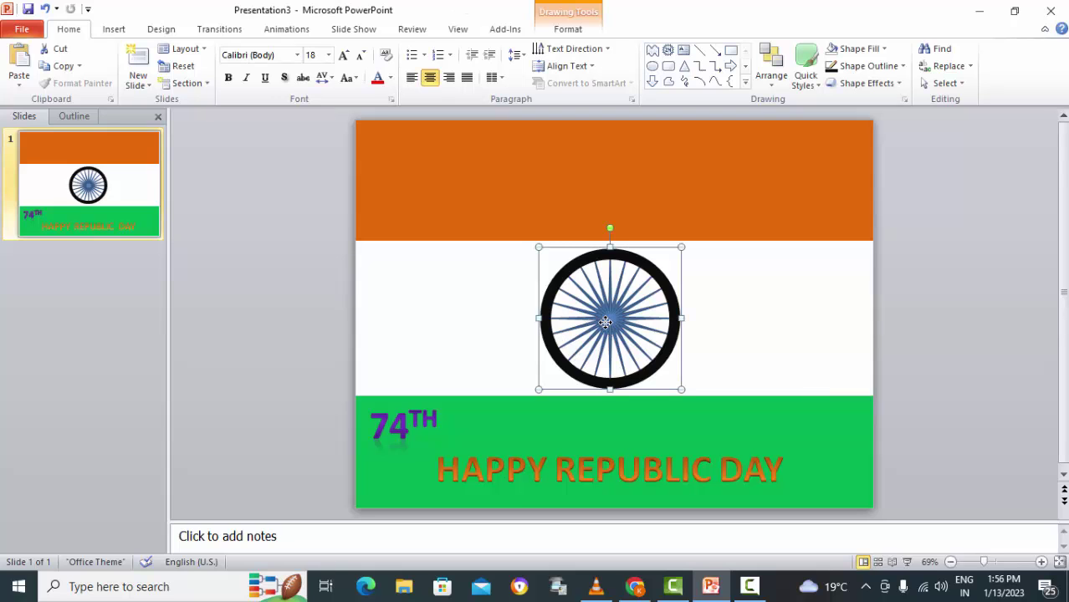
{"action": "left_click", "coordinate": [581, 30]}
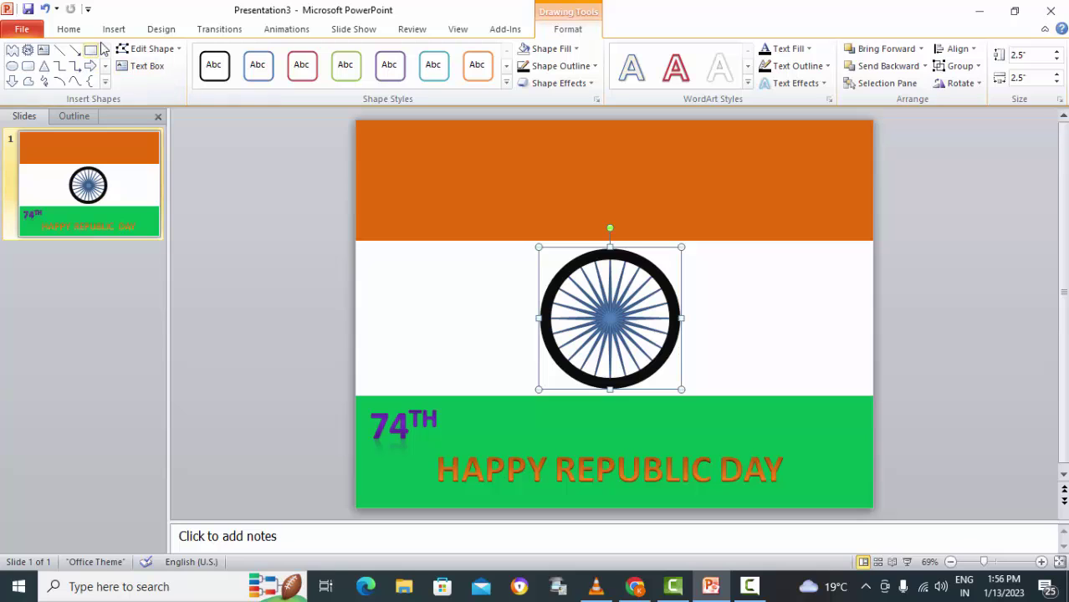
{"action": "left_click", "coordinate": [275, 33]}
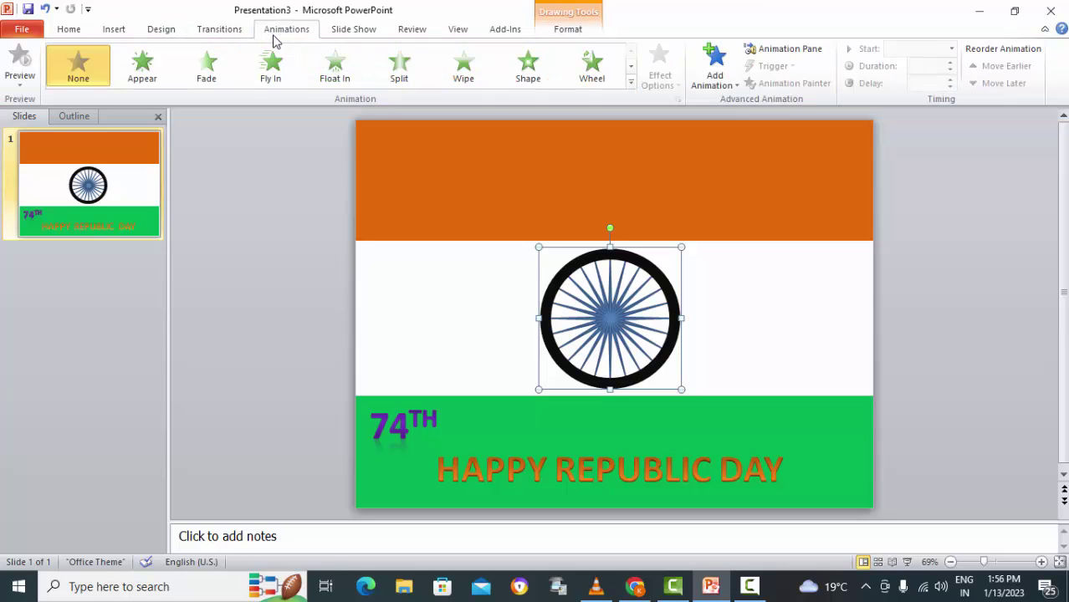
{"action": "left_click", "coordinate": [632, 83]}
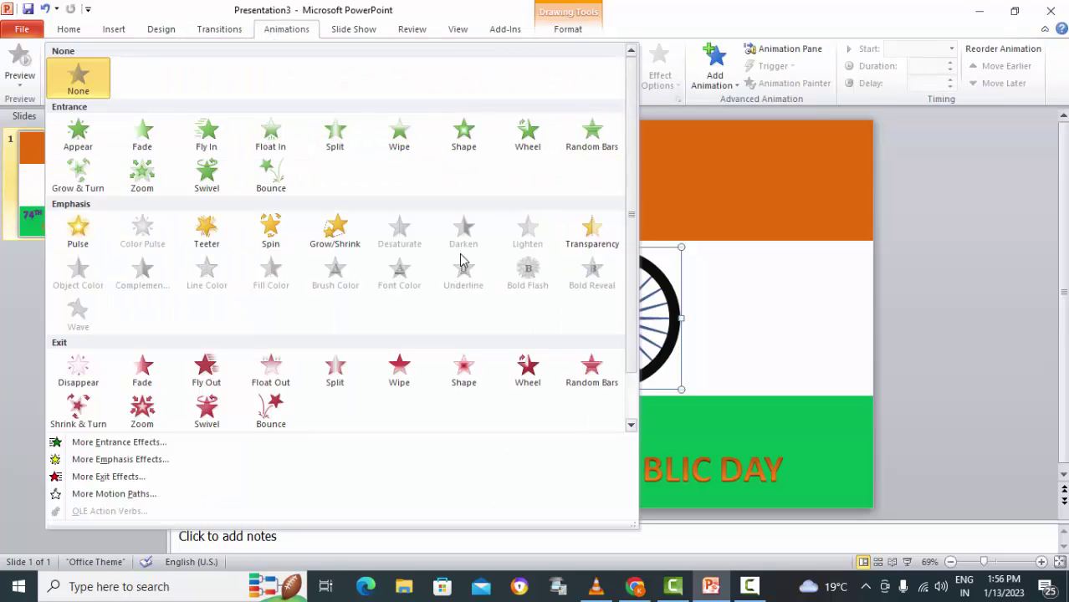
{"action": "left_click", "coordinate": [269, 232]}
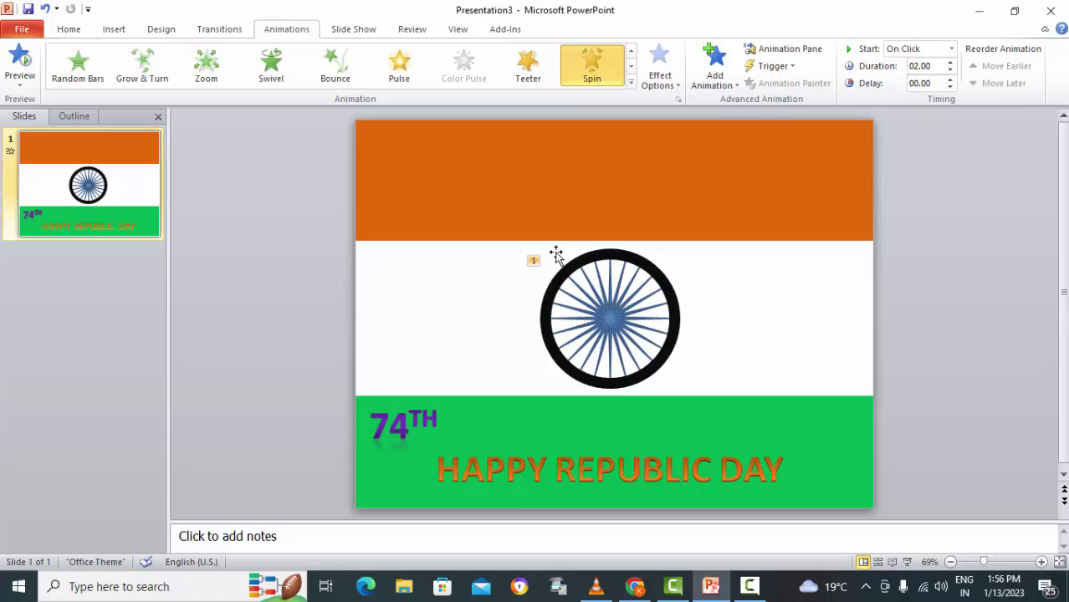
Step: Set the spin to start With Previous, last 5 seconds, and repeat until end of slide
{"action": "left_click", "coordinate": [778, 50]}
{"action": "left_click", "coordinate": [1051, 174]}
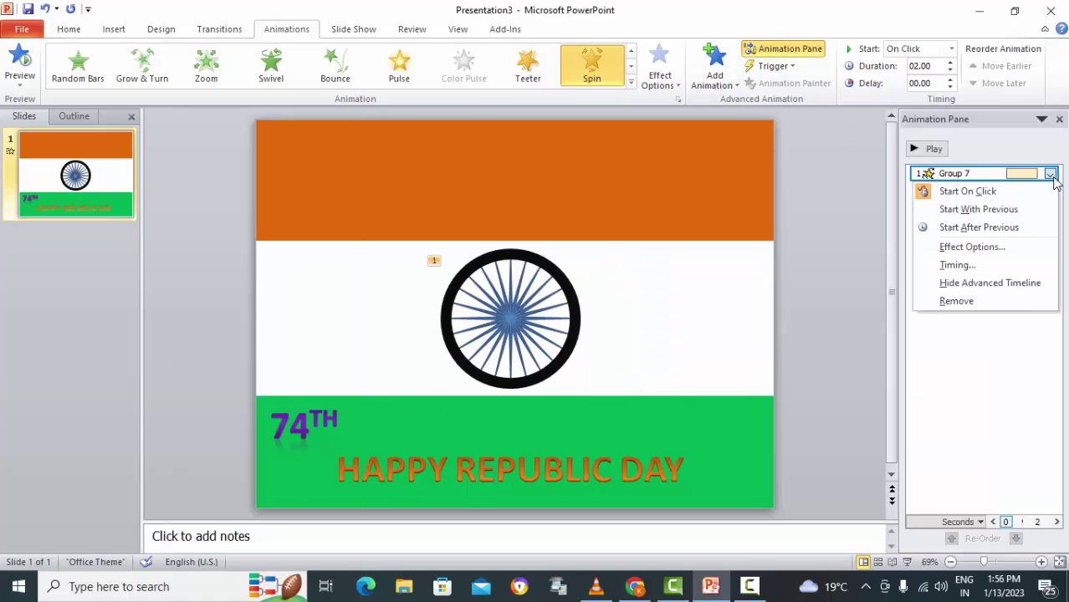
{"action": "left_click", "coordinate": [1020, 209]}
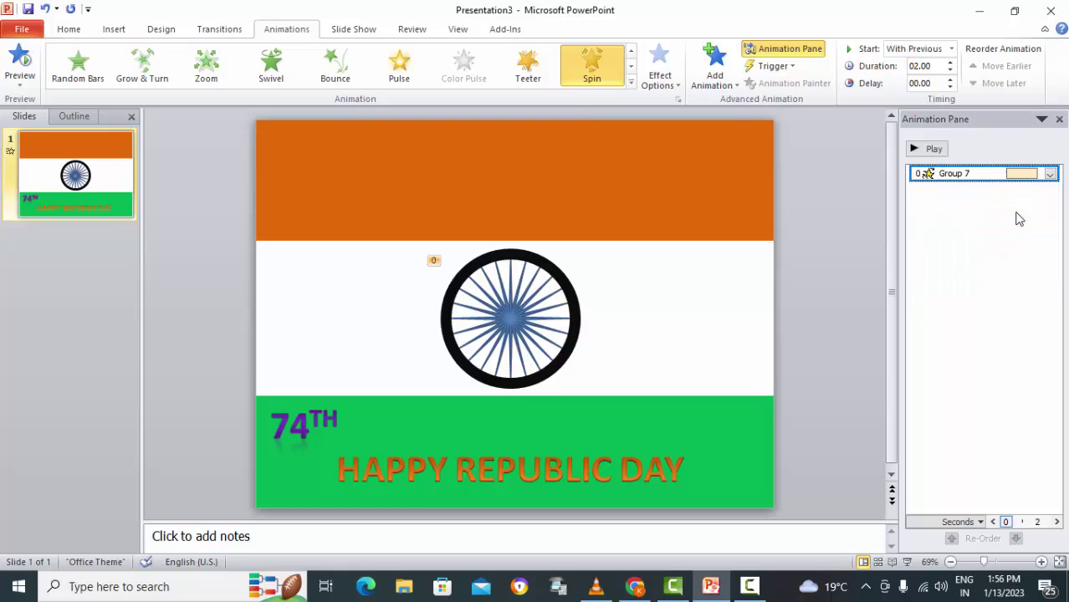
{"action": "left_click", "coordinate": [1051, 175]}
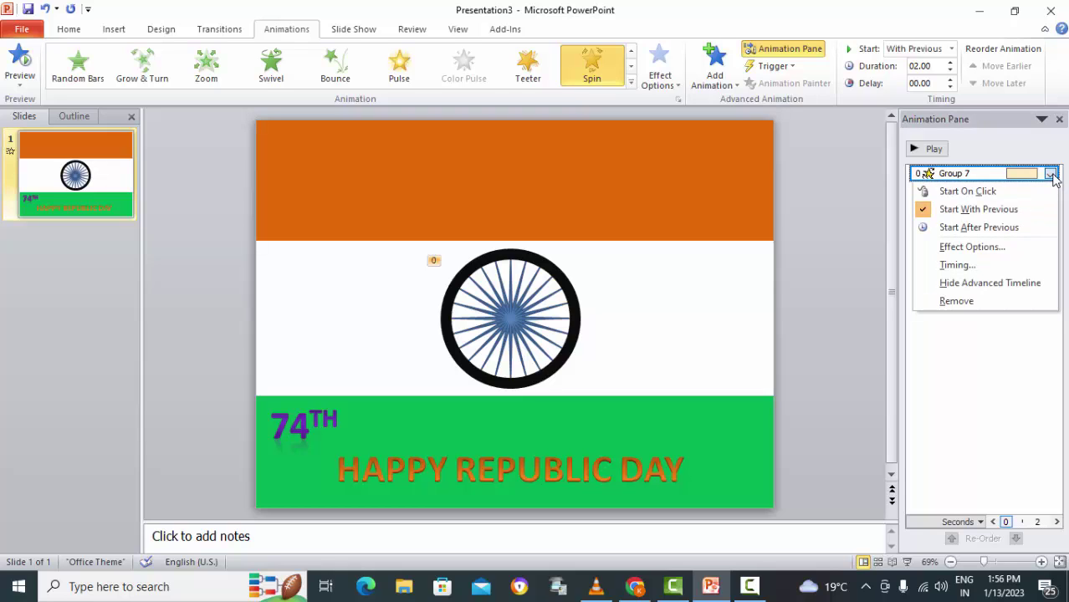
{"action": "left_click", "coordinate": [1006, 268]}
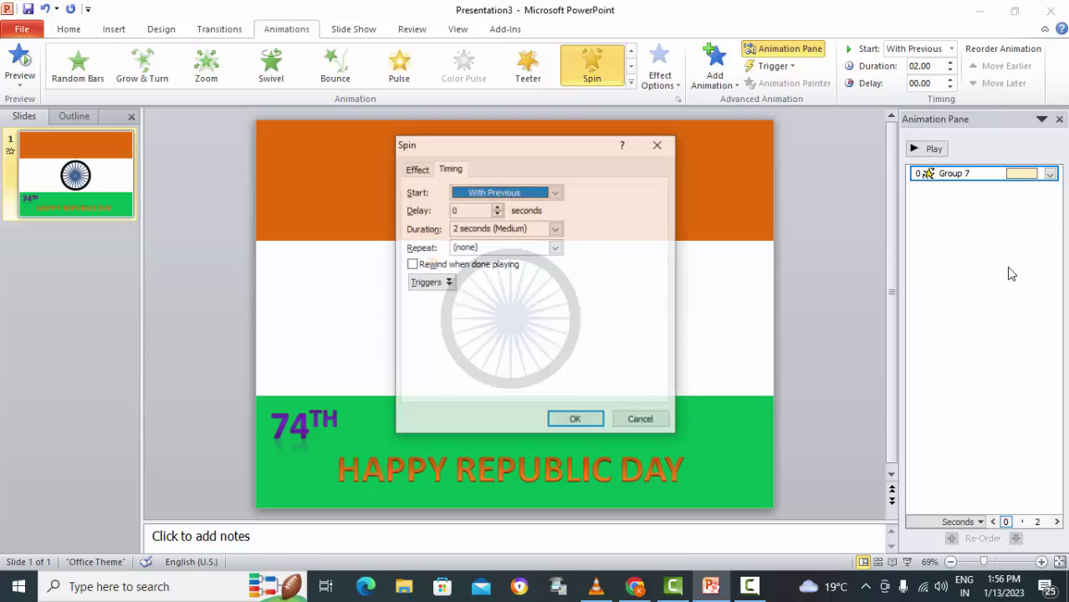
{"action": "left_click", "coordinate": [556, 230]}
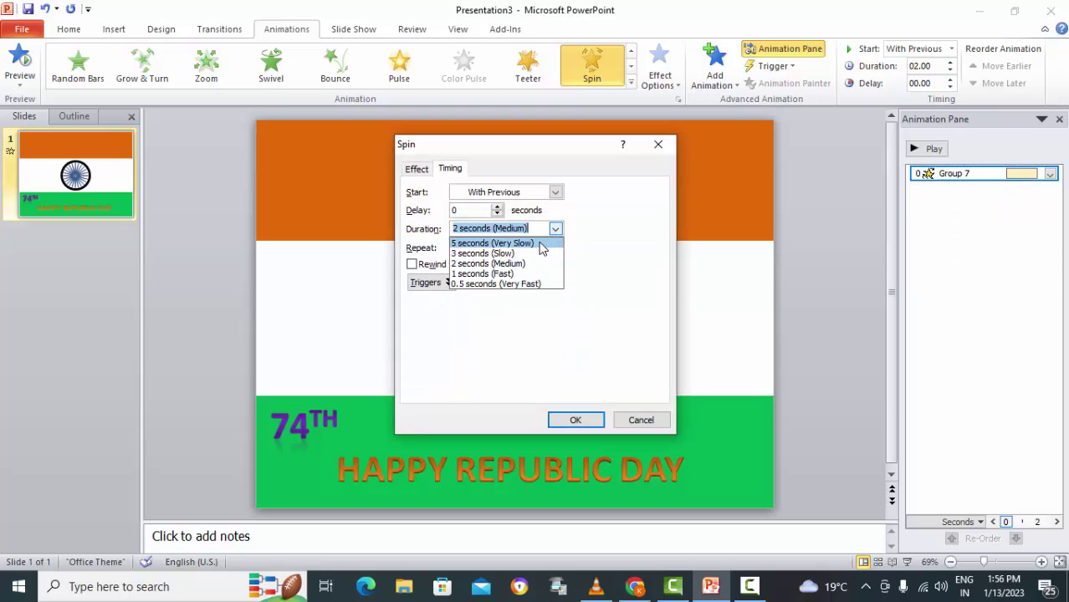
{"action": "left_click", "coordinate": [541, 243]}
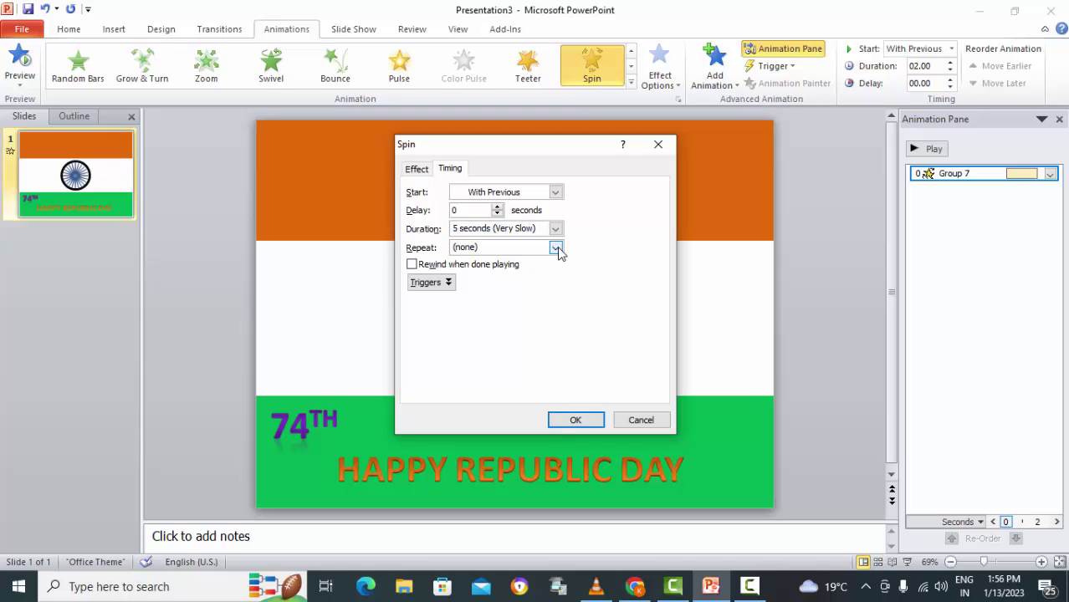
{"action": "left_click", "coordinate": [556, 248]}
{"action": "left_click", "coordinate": [524, 338]}
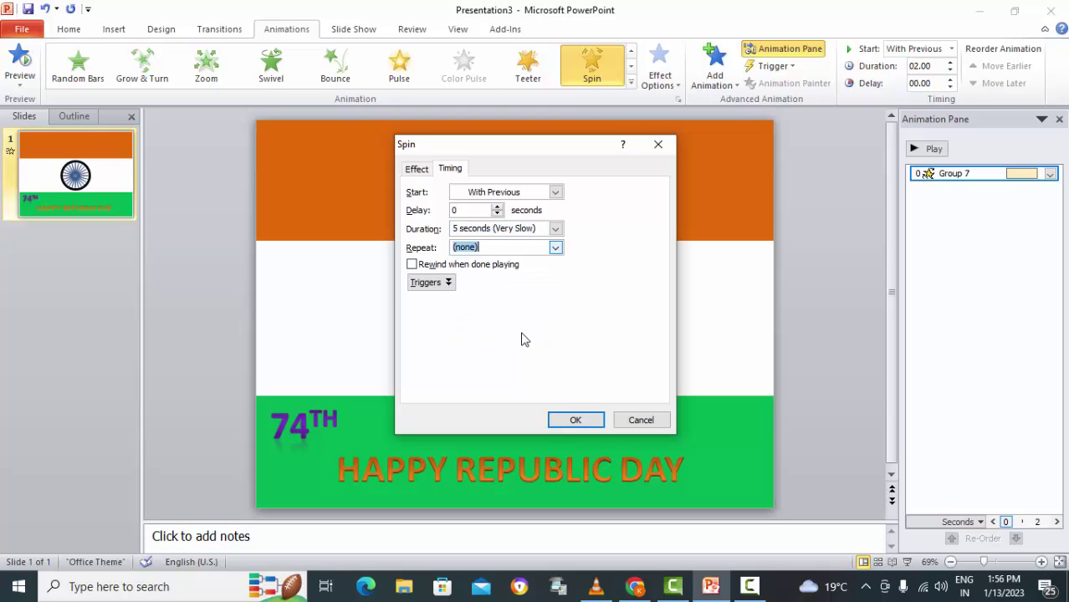
{"action": "left_click", "coordinate": [559, 419]}
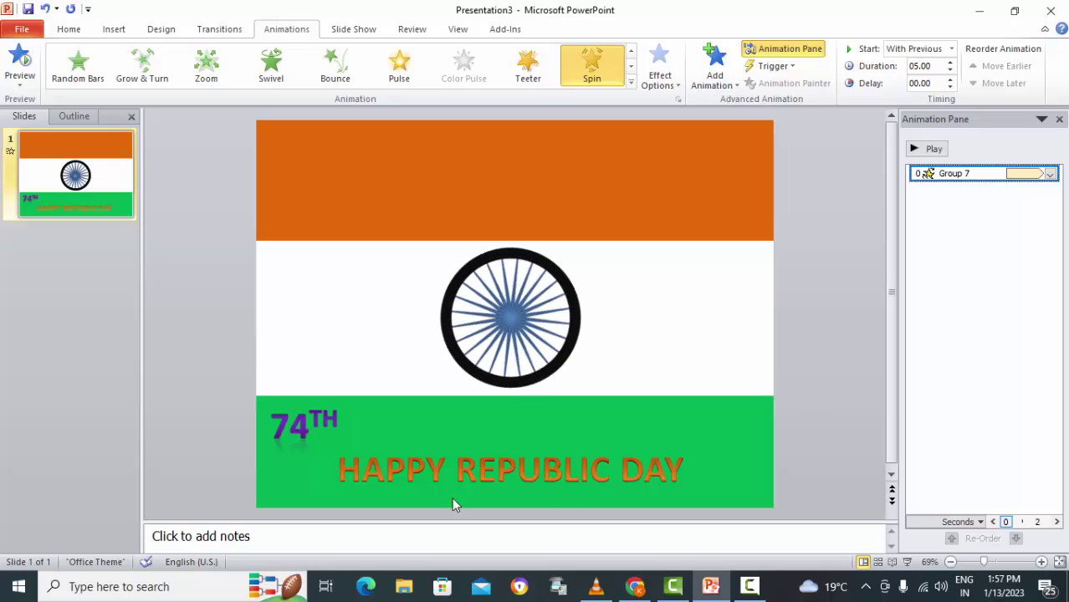
Step: Add a Teeter emphasis animation to the 74TH WordArt
{"action": "left_click", "coordinate": [303, 423]}
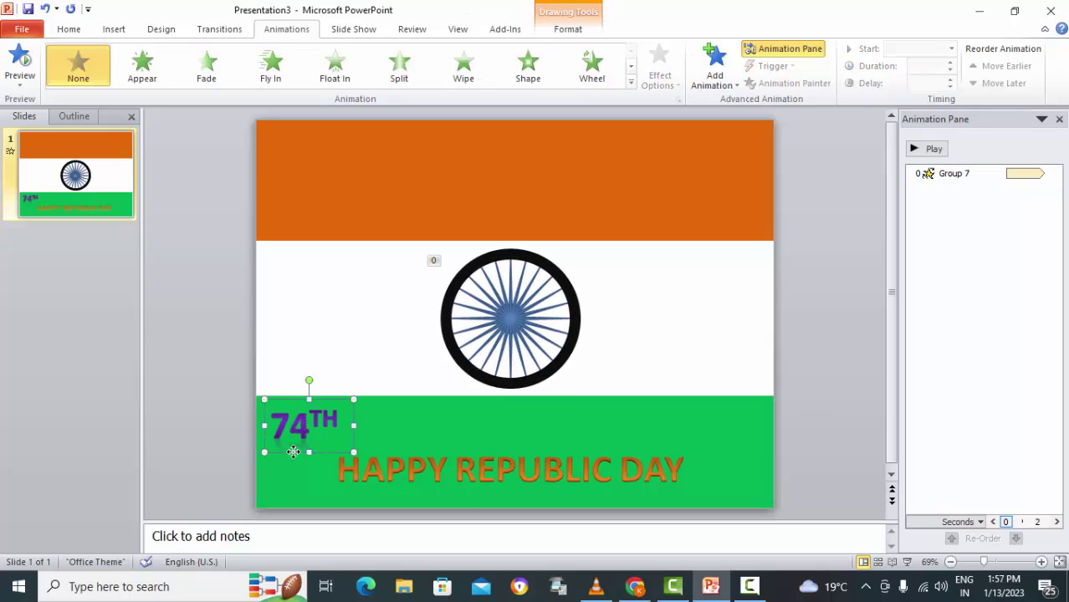
{"action": "left_click", "coordinate": [719, 84]}
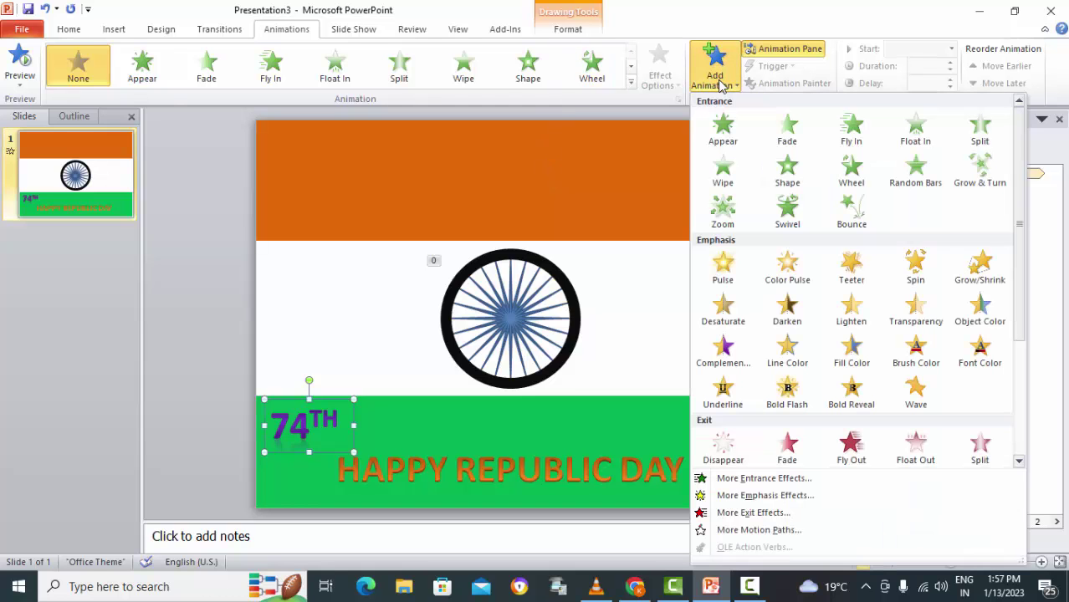
{"action": "left_click", "coordinate": [631, 83]}
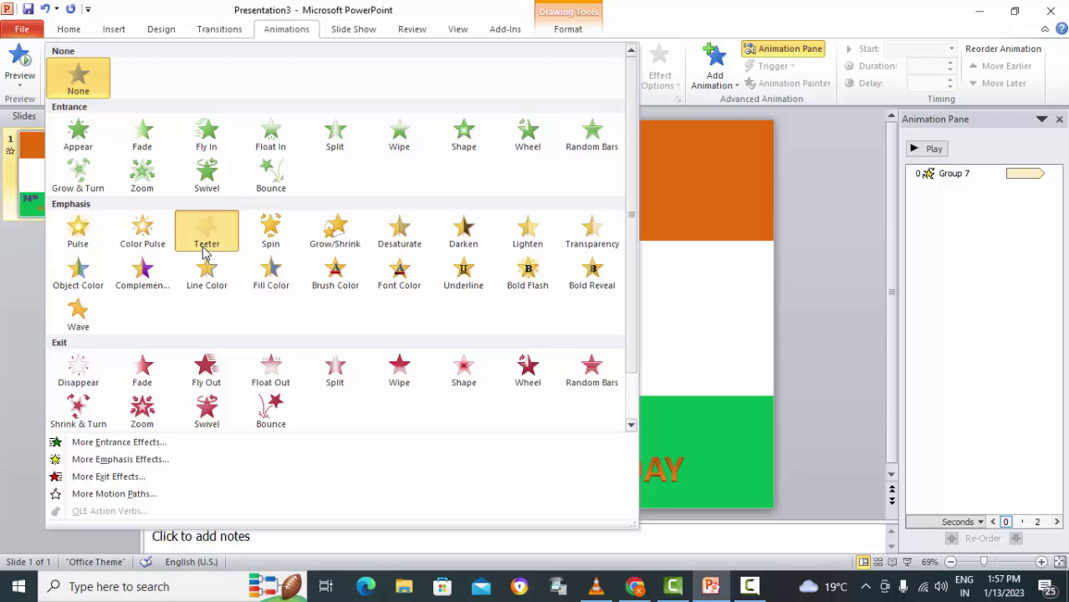
{"action": "left_click", "coordinate": [202, 248]}
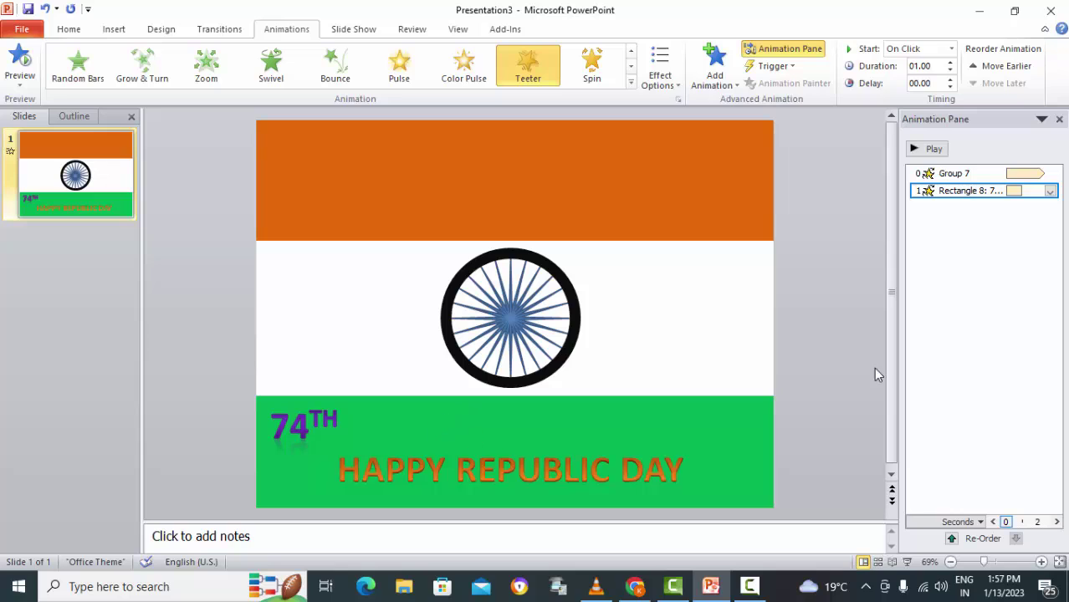
Step: Set Teeter to start With Previous, last 5 seconds and repeat Until End of Slide
{"action": "left_click", "coordinate": [1050, 192]}
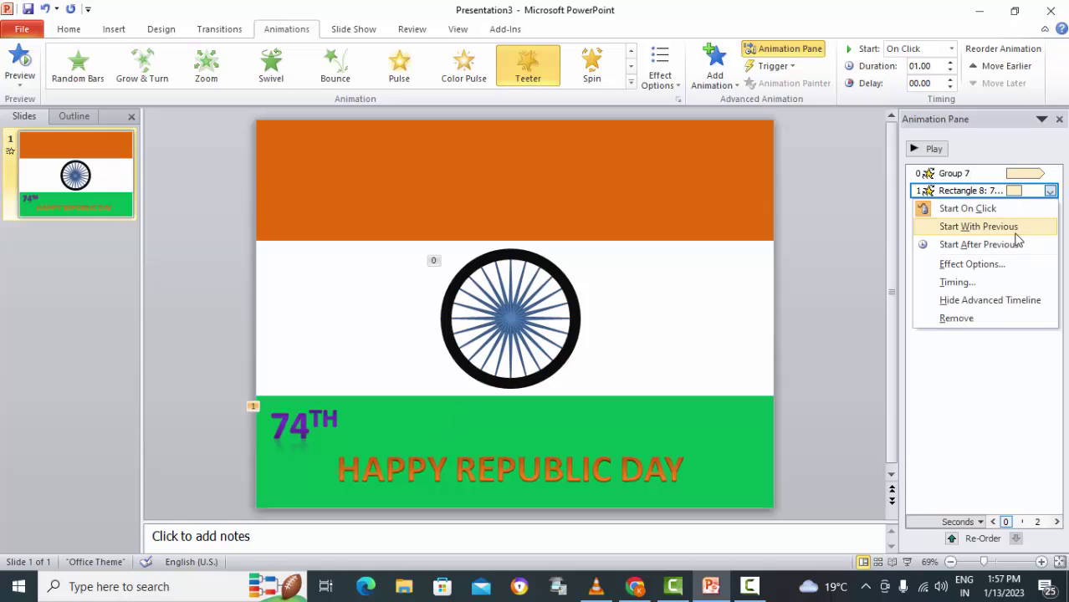
{"action": "left_click", "coordinate": [1016, 226]}
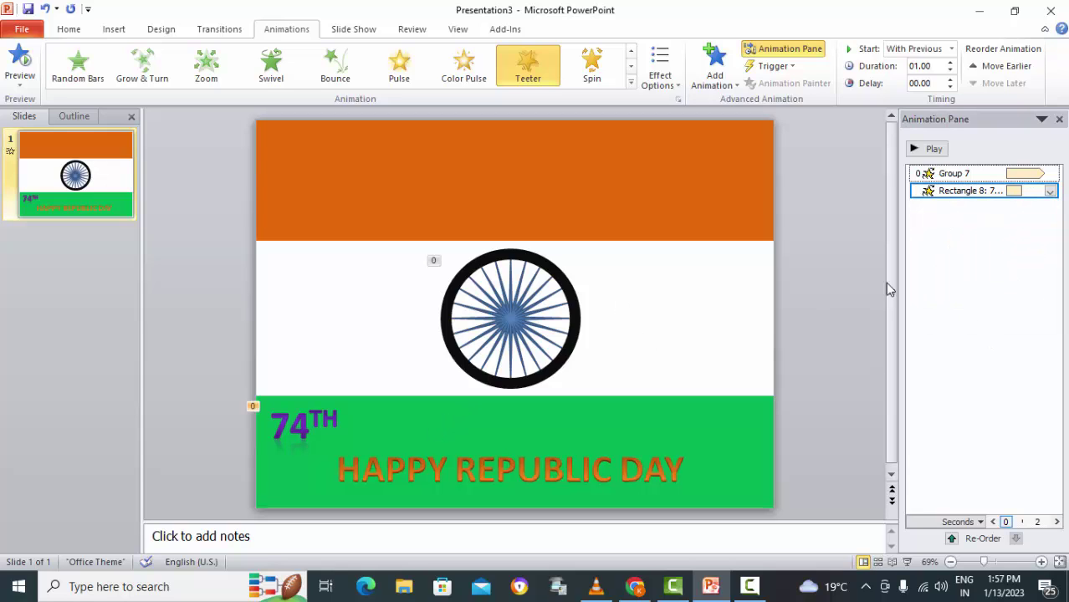
{"action": "left_click", "coordinate": [1050, 191]}
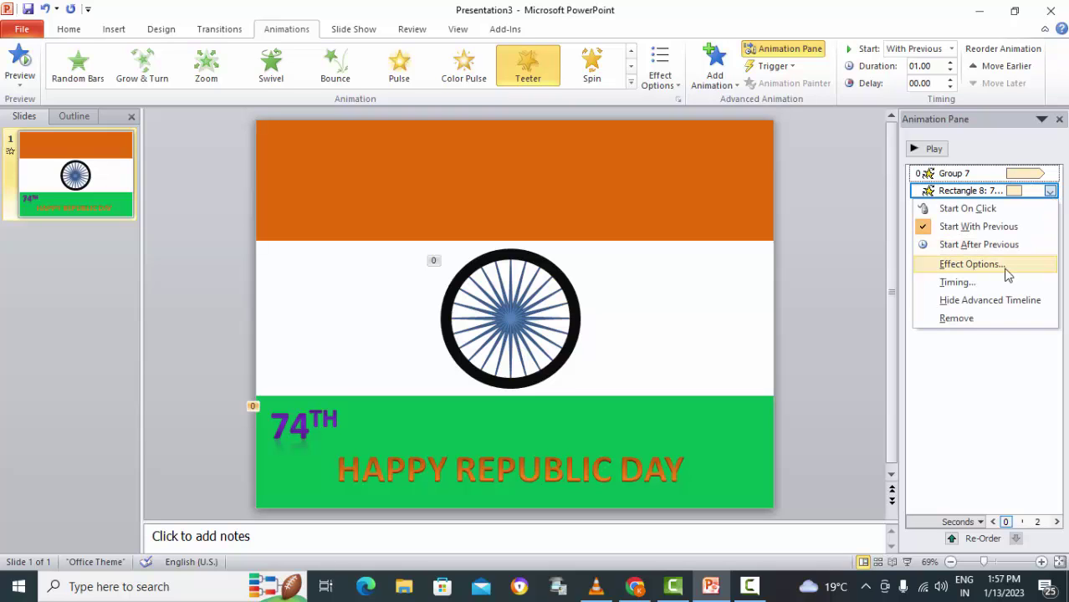
{"action": "left_click", "coordinate": [995, 278]}
{"action": "left_click", "coordinate": [558, 255]}
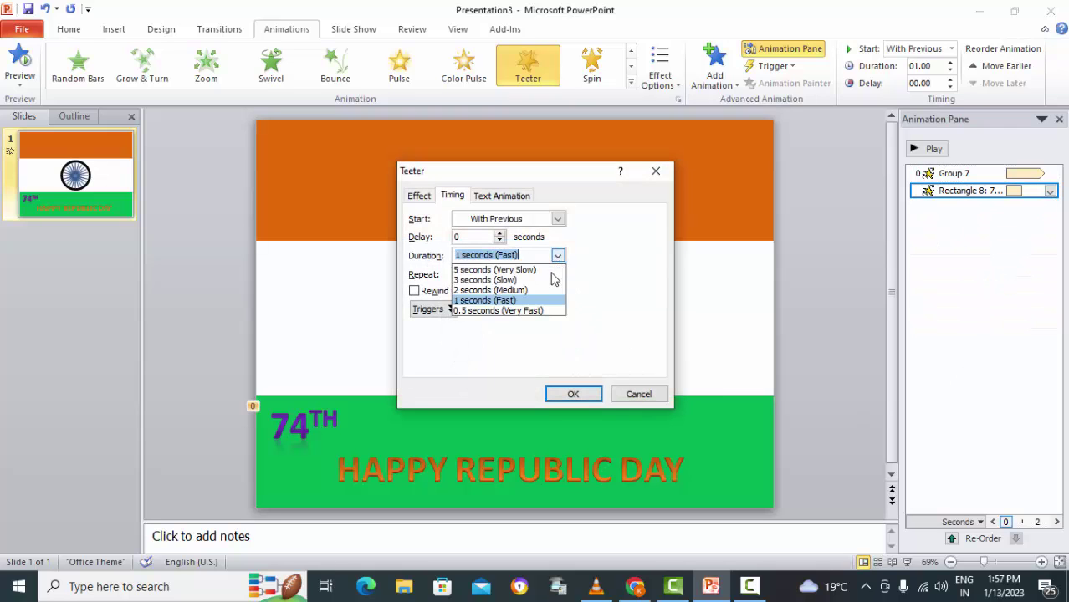
{"action": "left_click", "coordinate": [540, 269]}
{"action": "left_click", "coordinate": [557, 274]}
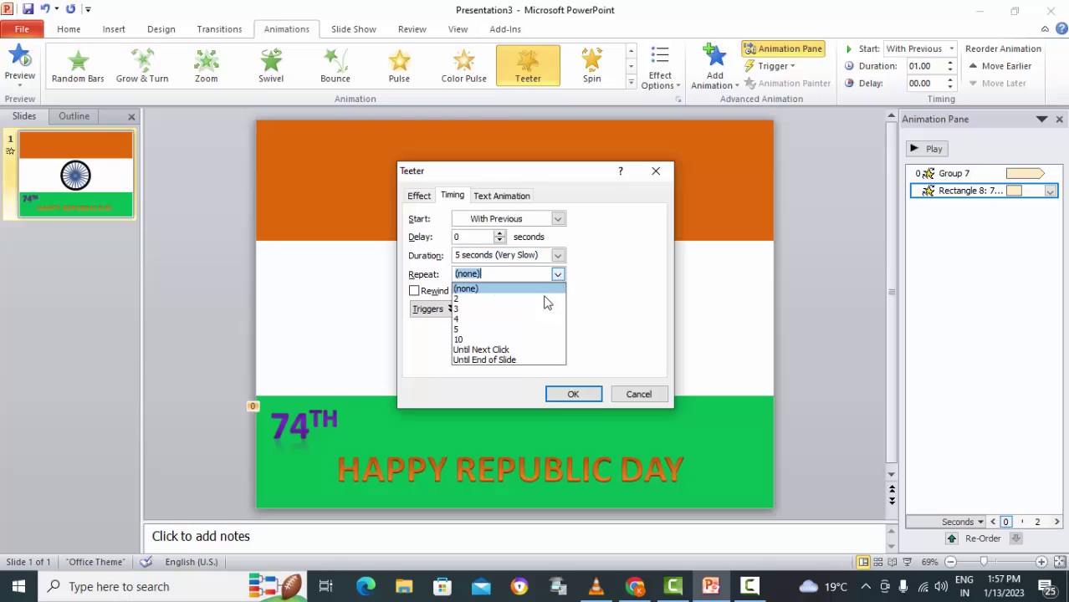
{"action": "left_click", "coordinate": [516, 361]}
{"action": "left_click", "coordinate": [556, 400]}
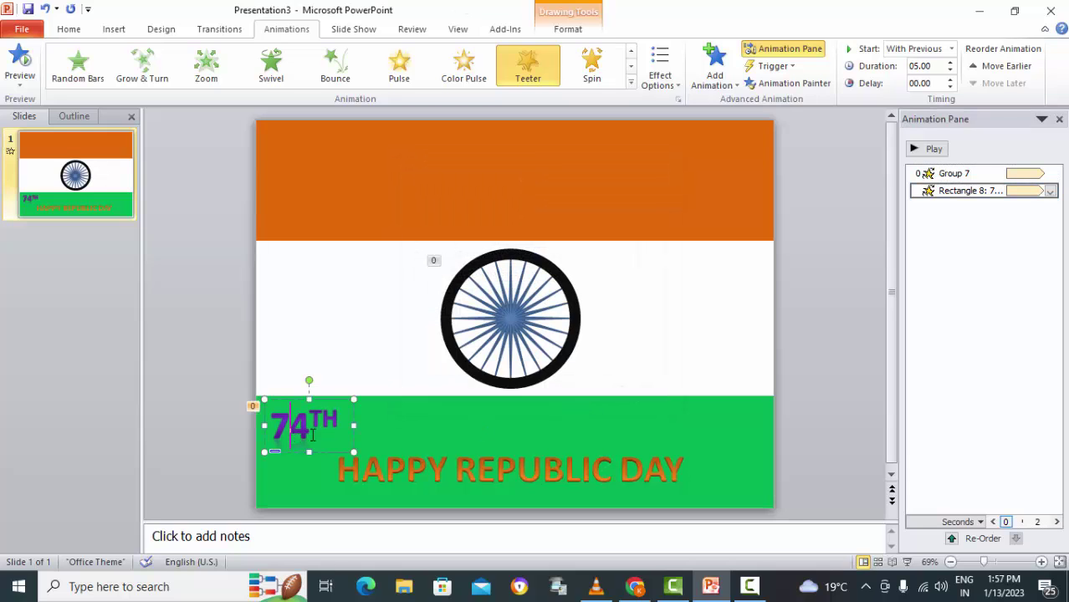
Step: Enlarge 74TH to 80 pt and nudge it slightly up and right
{"action": "left_click", "coordinate": [72, 29]}
{"action": "left_click", "coordinate": [345, 55]}
{"action": "left_click", "coordinate": [345, 56]}
{"action": "left_click", "coordinate": [345, 55]}
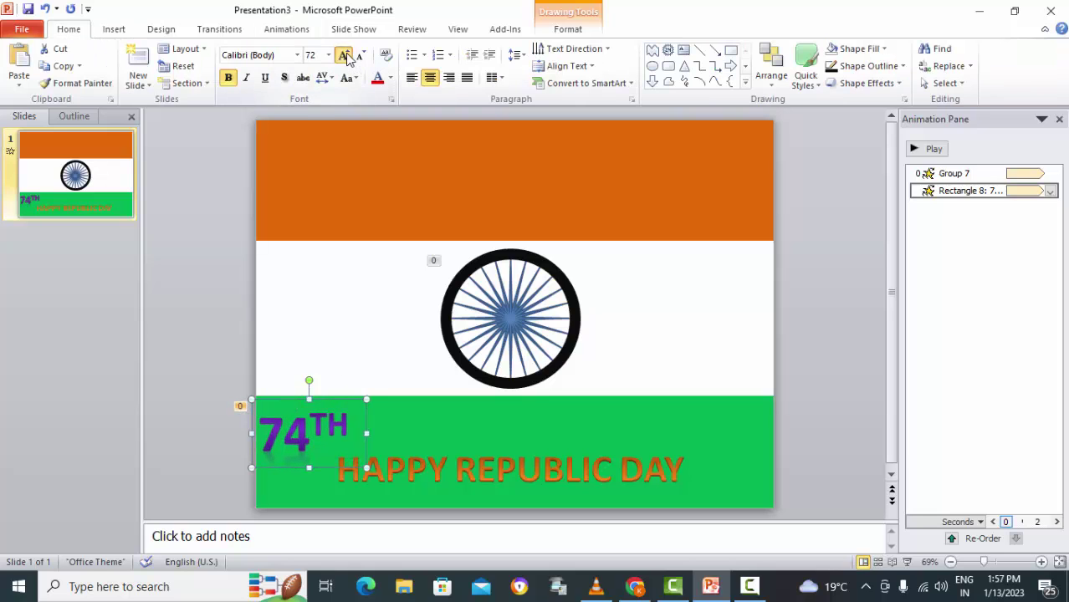
{"action": "left_click", "coordinate": [345, 56]}
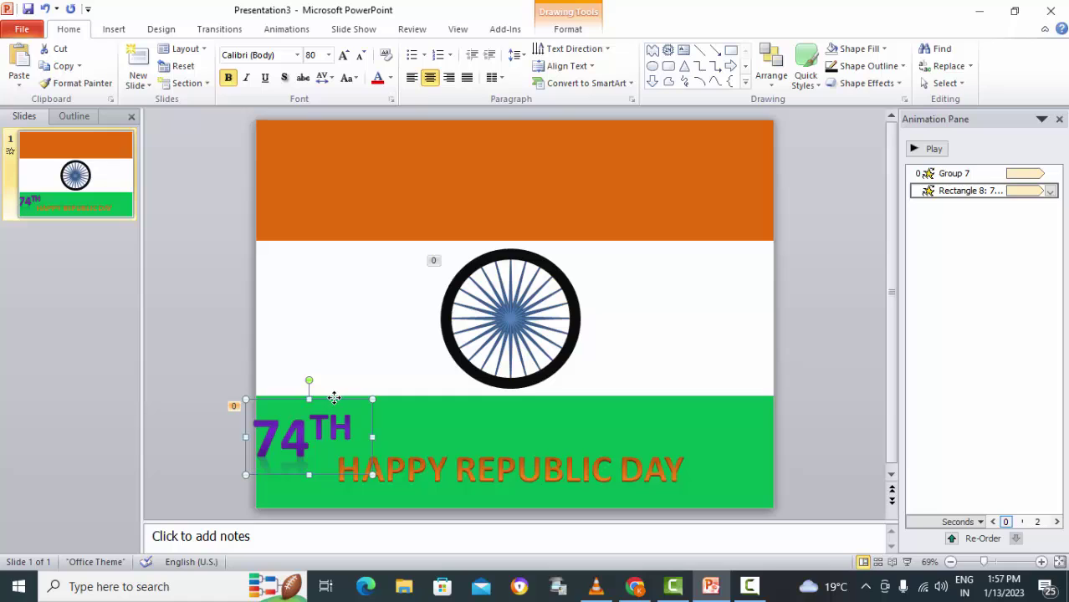
{"action": "left_click_drag", "start_coordinate": [333, 398], "coordinate": [342, 393]}
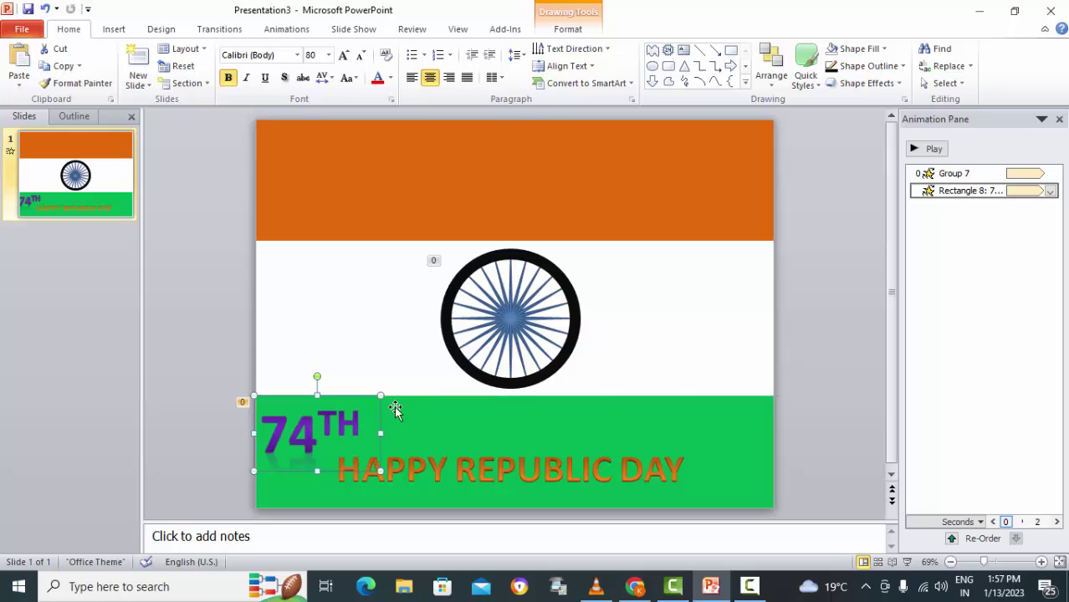
{"action": "left_click", "coordinate": [810, 444]}
Step: Select the whole HAPPY REPUBLIC DAY text box for shape formatting
{"action": "left_click", "coordinate": [518, 471]}
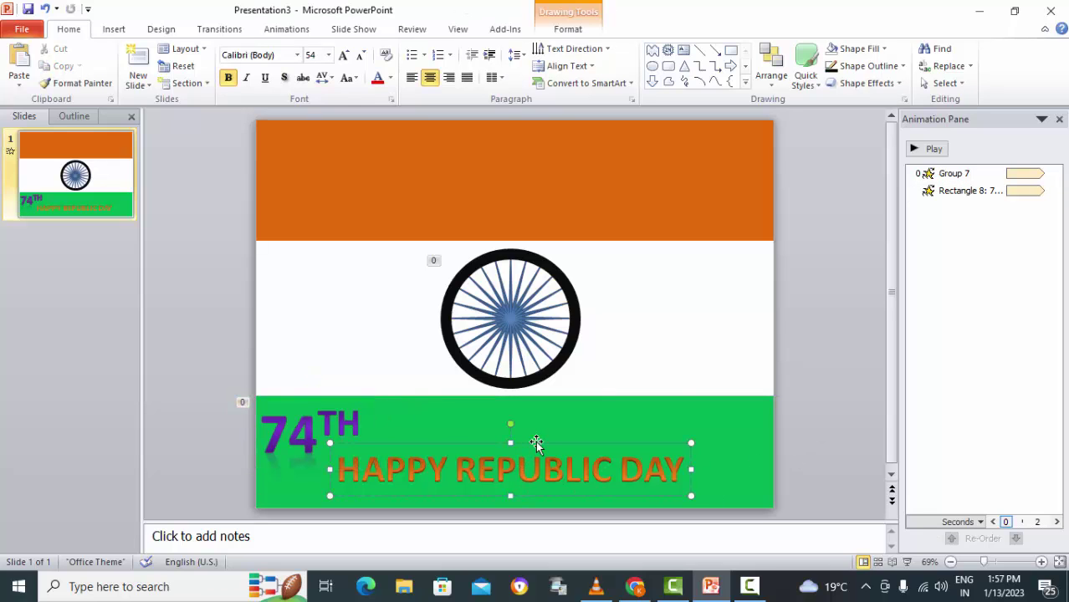
{"action": "left_click", "coordinate": [536, 445]}
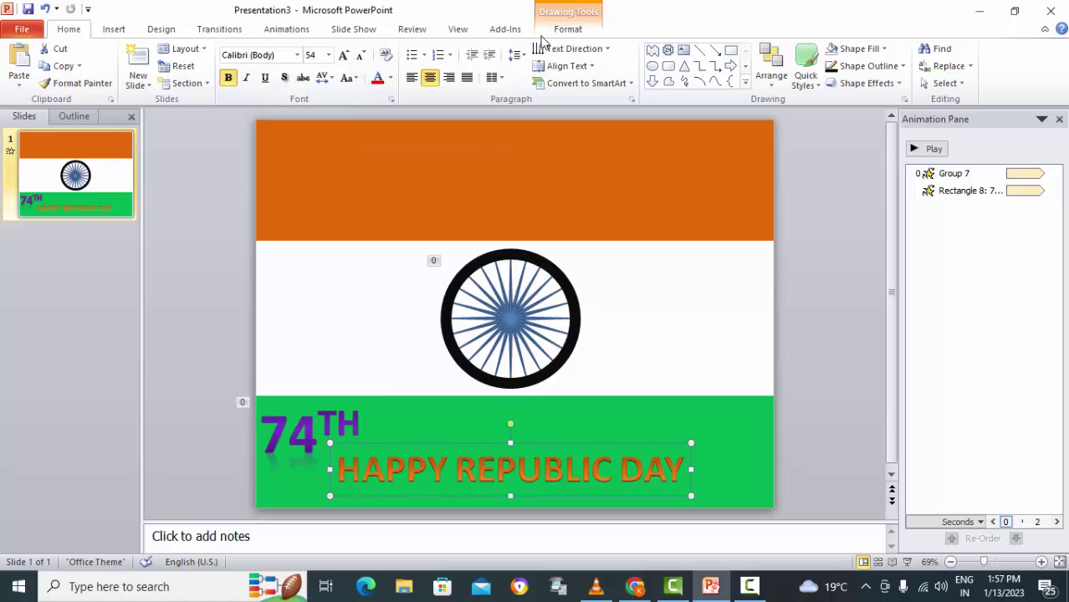
{"action": "left_click", "coordinate": [567, 30]}
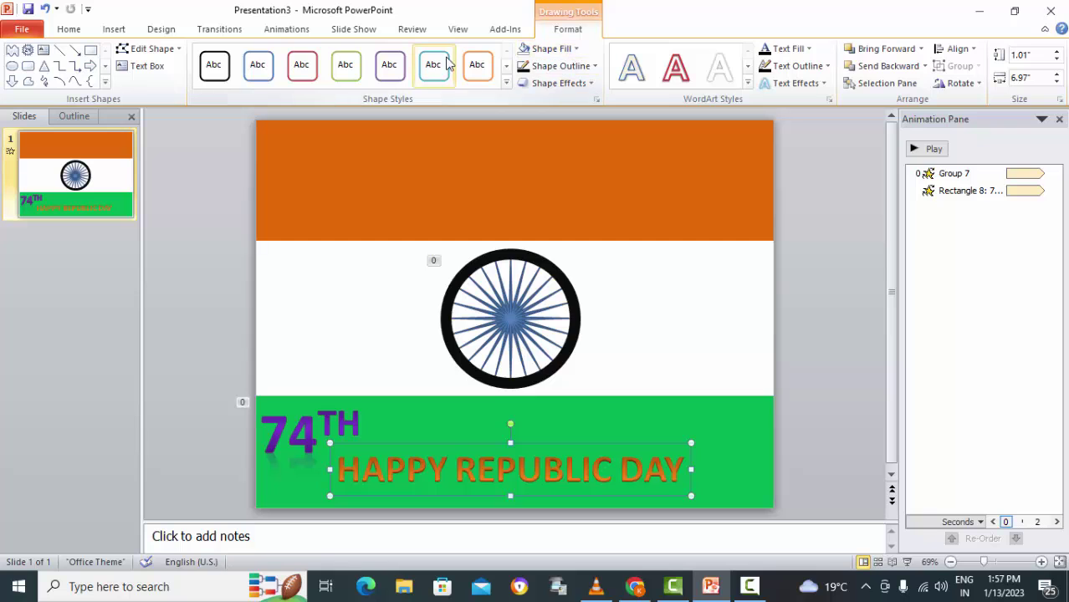
Step: Apply Grow/Shrink to HAPPY REPUBLIC DAY, nudge it down, and shrink it to 48 pt
{"action": "left_click", "coordinate": [288, 30]}
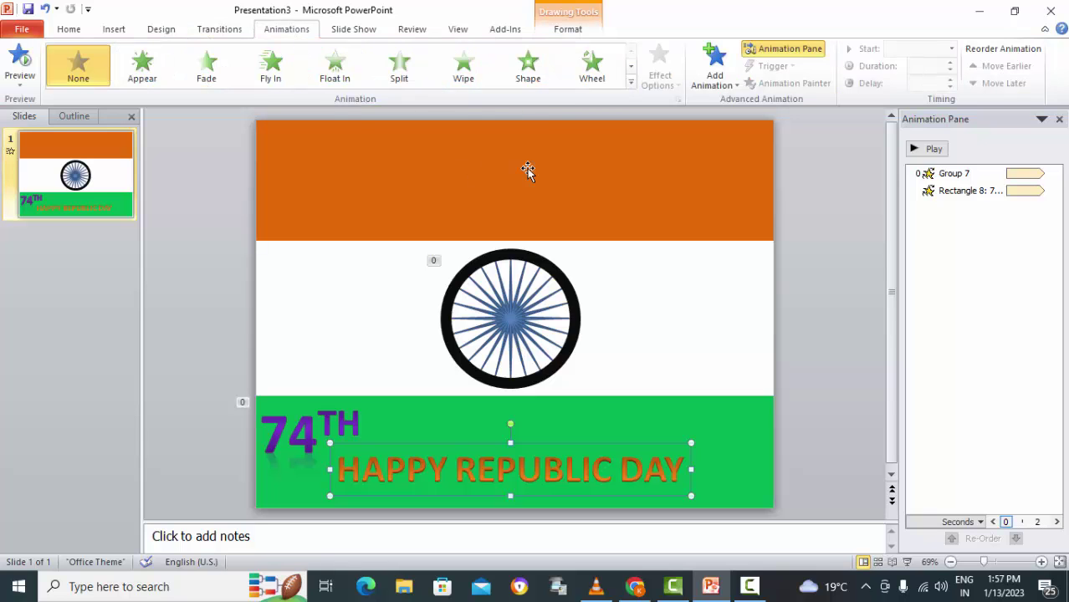
{"action": "left_click", "coordinate": [631, 82]}
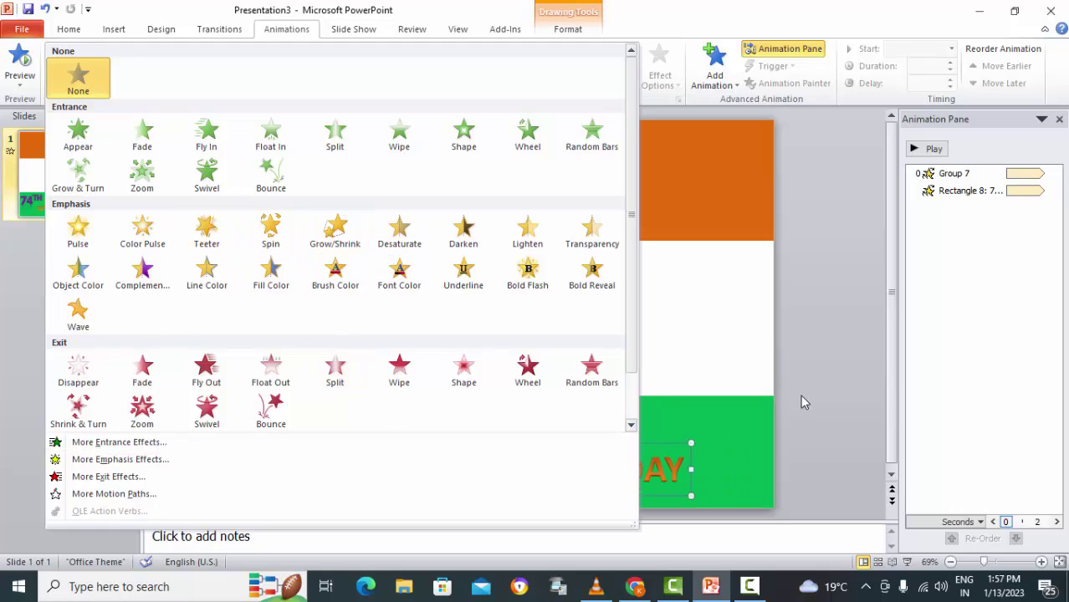
{"action": "left_click", "coordinate": [334, 232]}
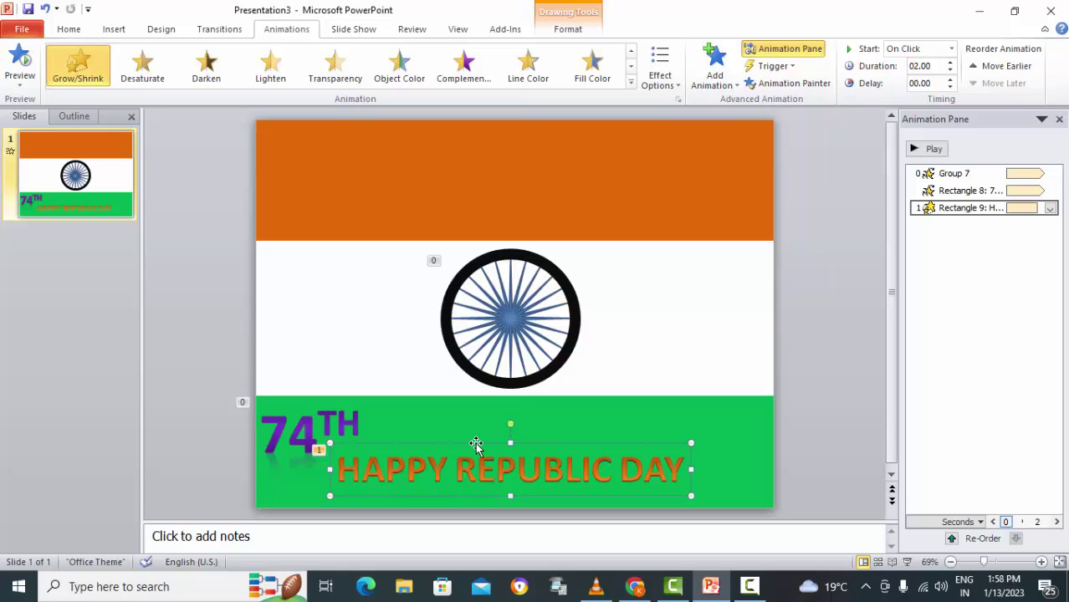
{"action": "key", "text": "Down"}
{"action": "key", "text": "Down"}
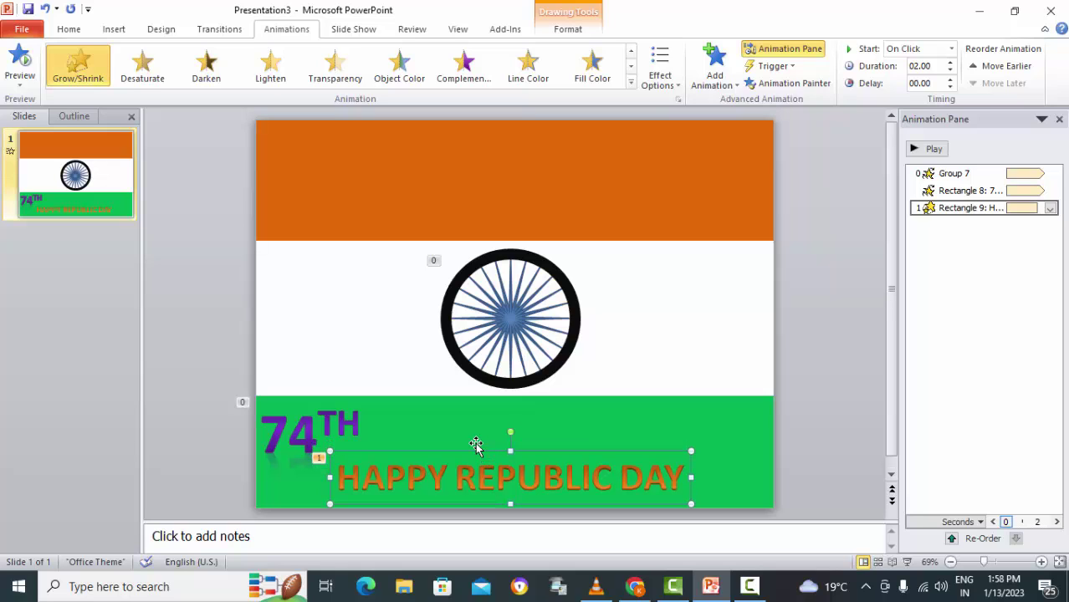
{"action": "left_click", "coordinate": [68, 28]}
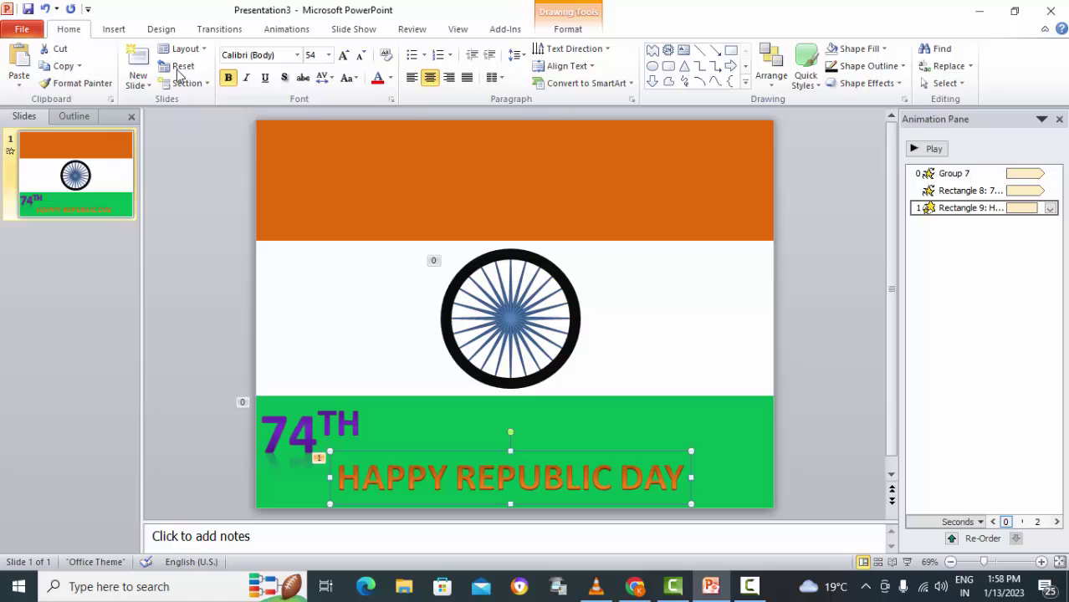
{"action": "left_click", "coordinate": [361, 55]}
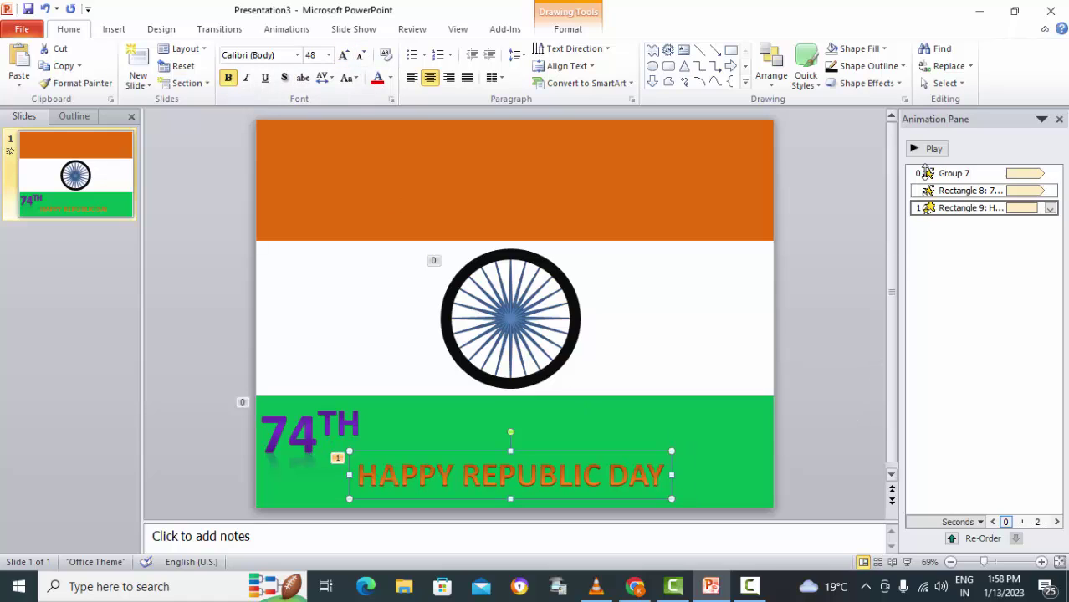
Step: Make Grow/Shrink start With Previous and repeat Until End of Slide, then start the slide show
{"action": "left_click", "coordinate": [1050, 209]}
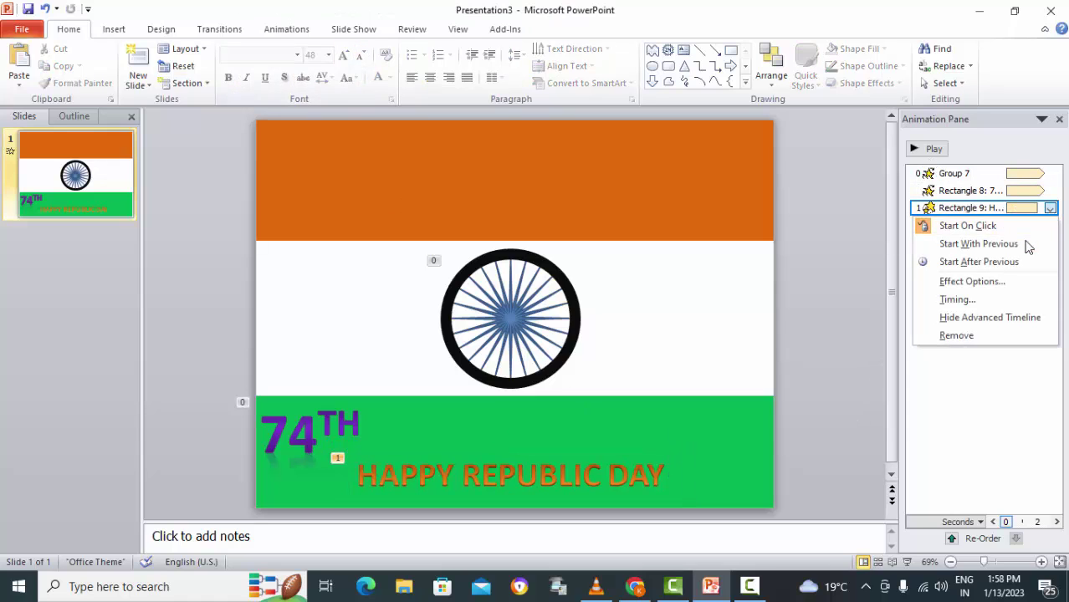
{"action": "left_click", "coordinate": [1027, 243]}
{"action": "left_click", "coordinate": [1051, 212]}
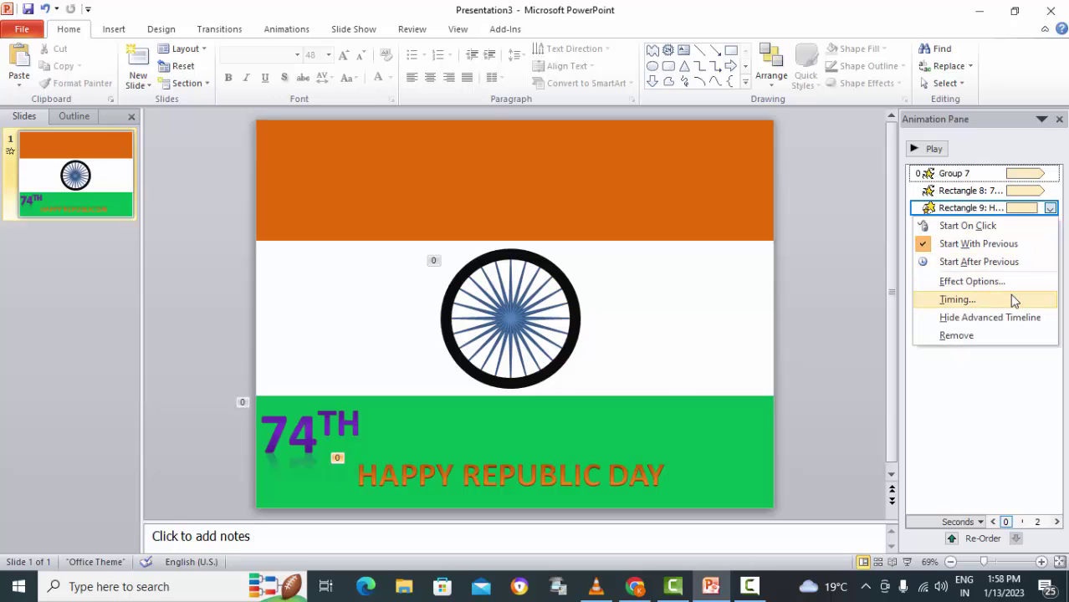
{"action": "left_click", "coordinate": [1010, 297]}
{"action": "left_click", "coordinate": [556, 247]}
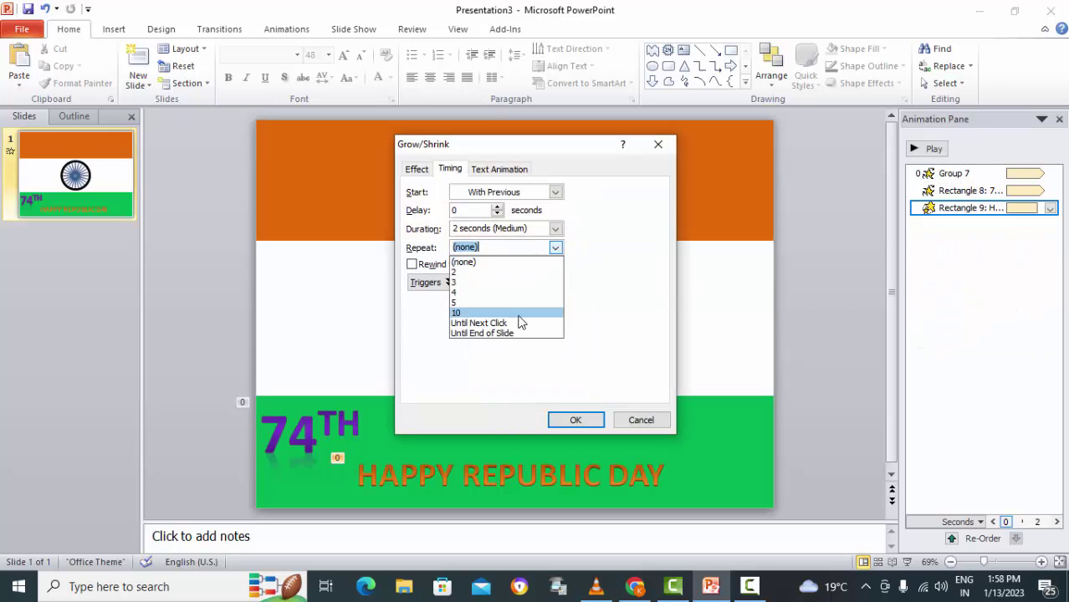
{"action": "left_click", "coordinate": [510, 332]}
{"action": "left_click", "coordinate": [575, 420]}
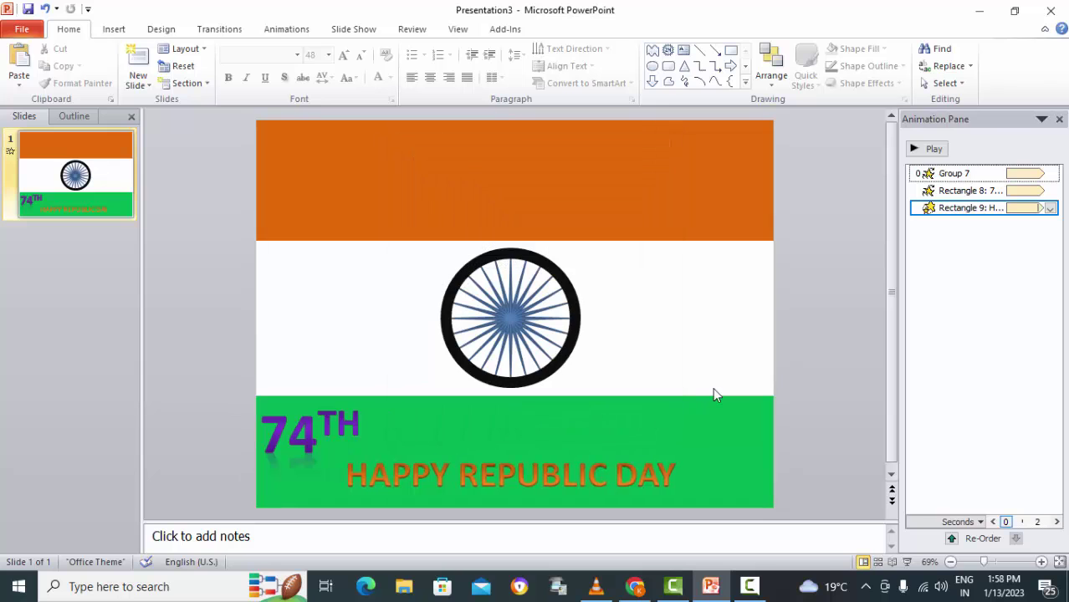
{"action": "key", "text": "F5"}
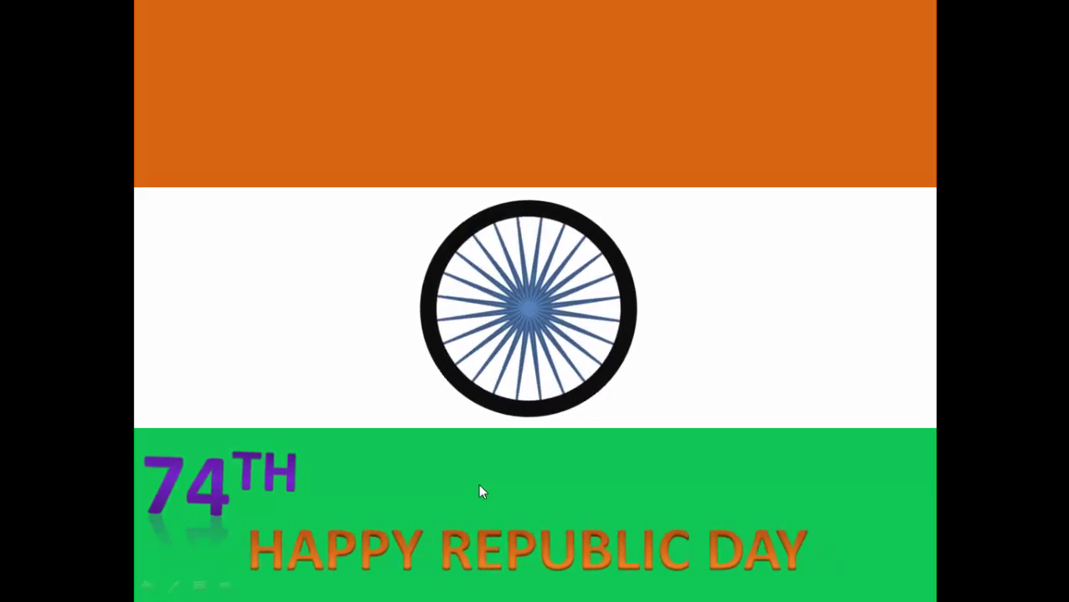
Step: Exit the slide show back to Normal editing view
{"action": "key", "text": "Escape"}
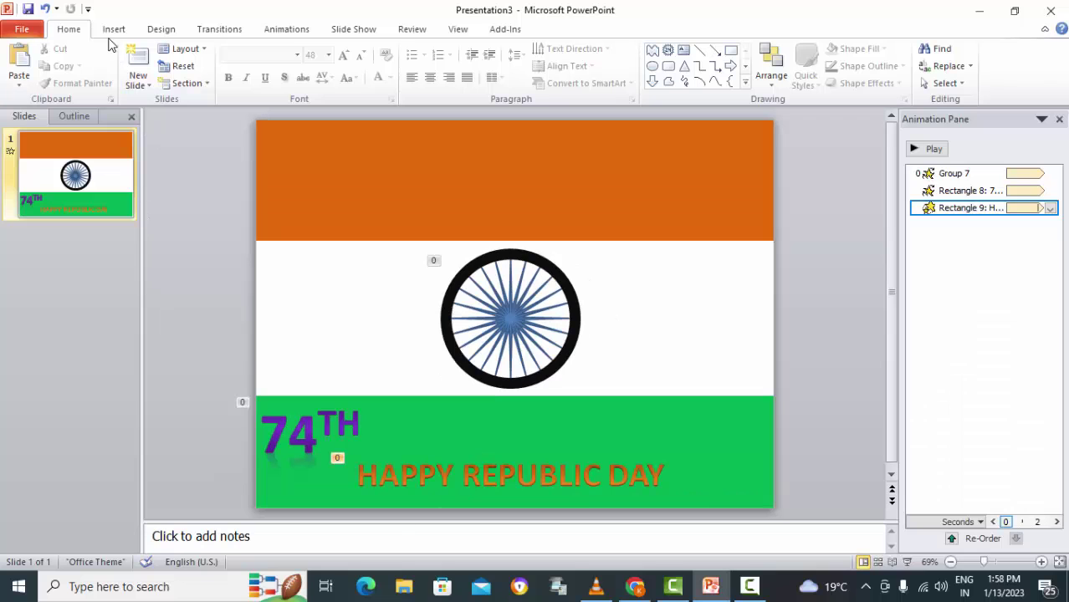
{"action": "left_click", "coordinate": [114, 28]}
Step: Draw a narrow Double Wave shape on the white stripe
{"action": "left_click", "coordinate": [214, 63]}
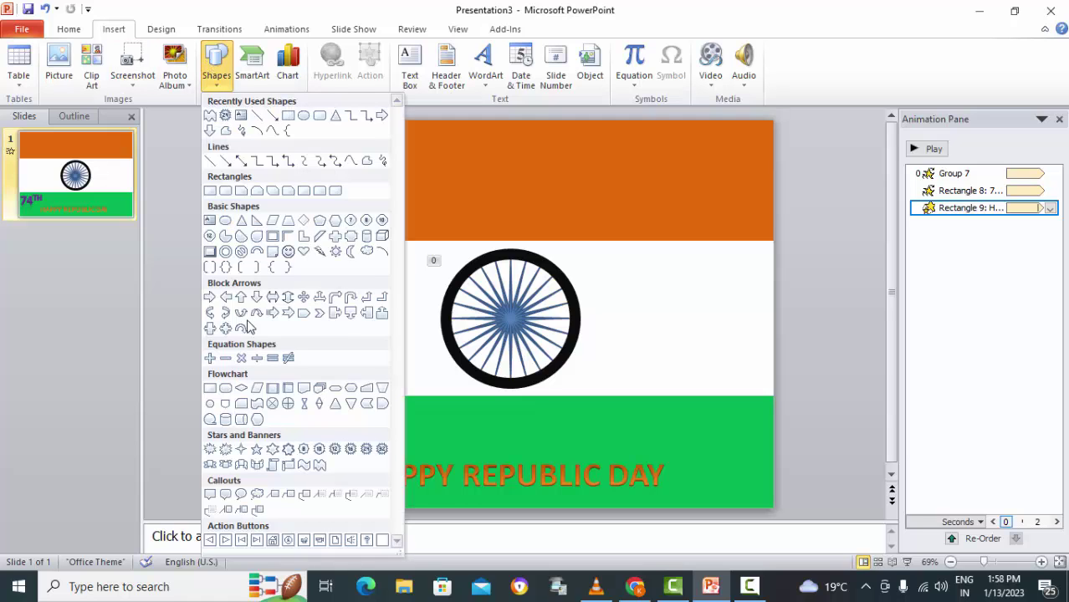
{"action": "left_click", "coordinate": [319, 470]}
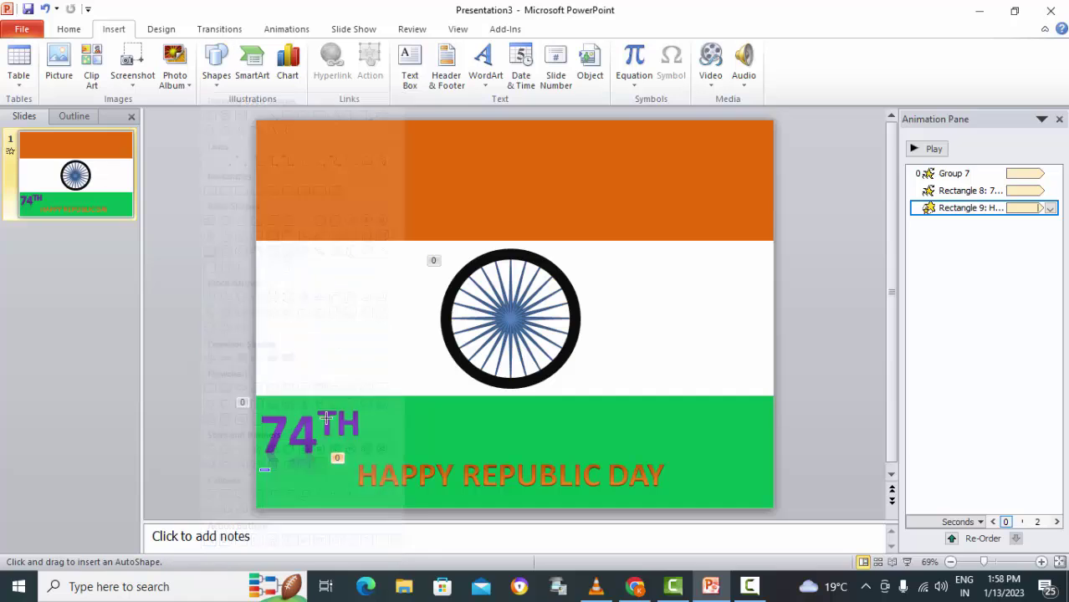
{"action": "left_click_drag", "start_coordinate": [265, 275], "coordinate": [343, 292]}
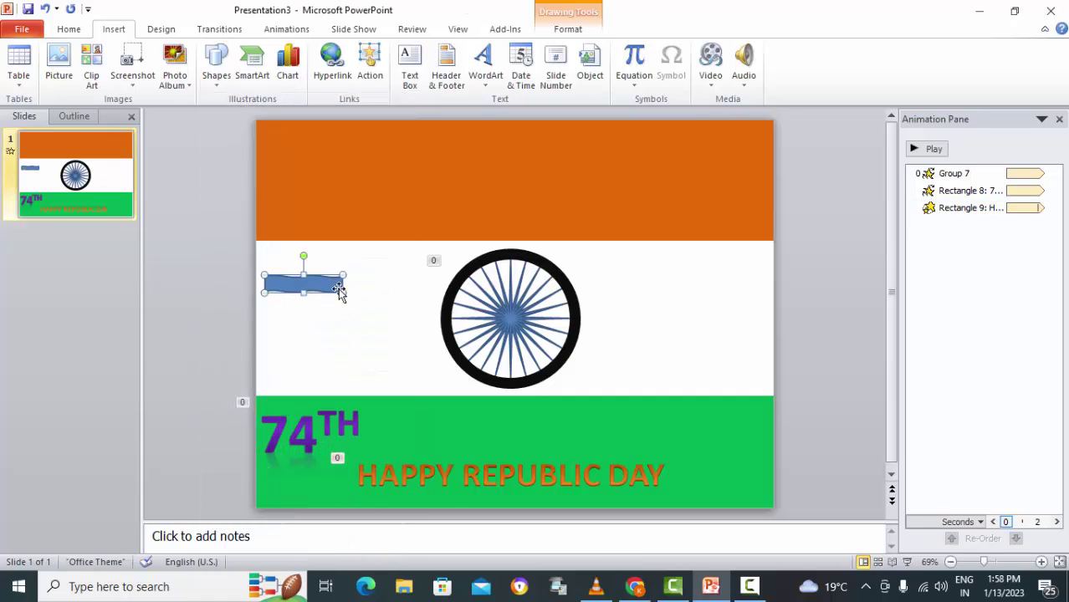
{"action": "left_click_drag", "start_coordinate": [327, 291], "coordinate": [326, 292]}
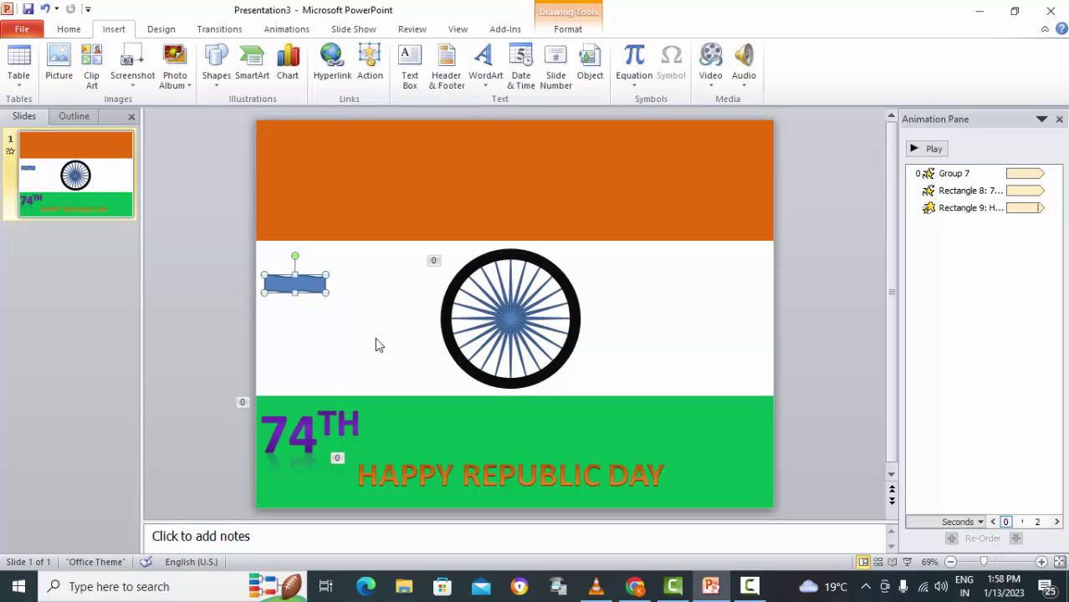
Step: Give the wave No Outline and White fill, and move it to the orange–white boundary
{"action": "left_click", "coordinate": [567, 29]}
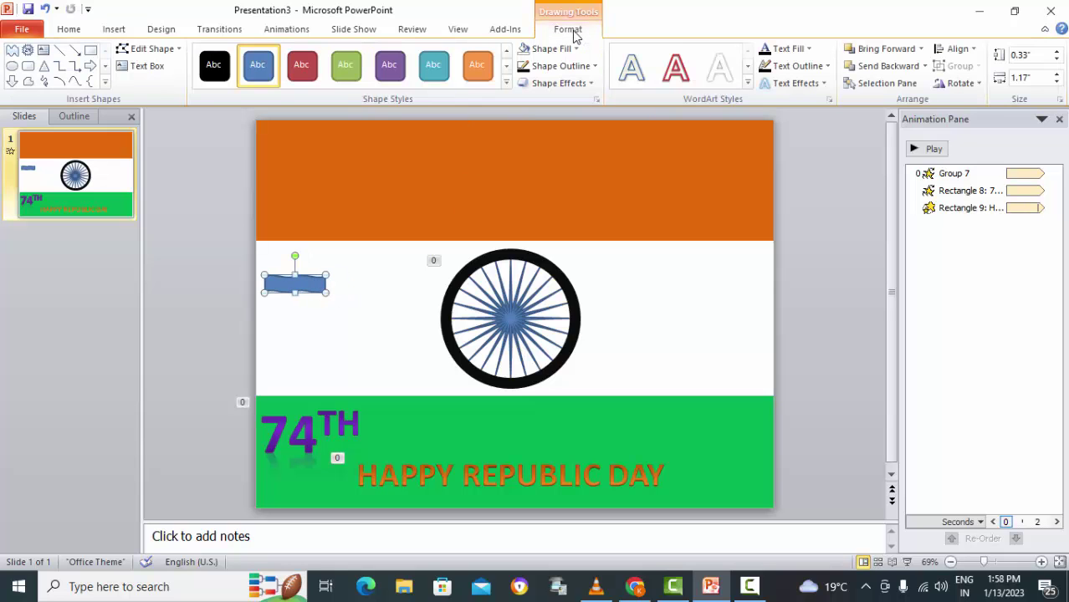
{"action": "left_click", "coordinate": [541, 69]}
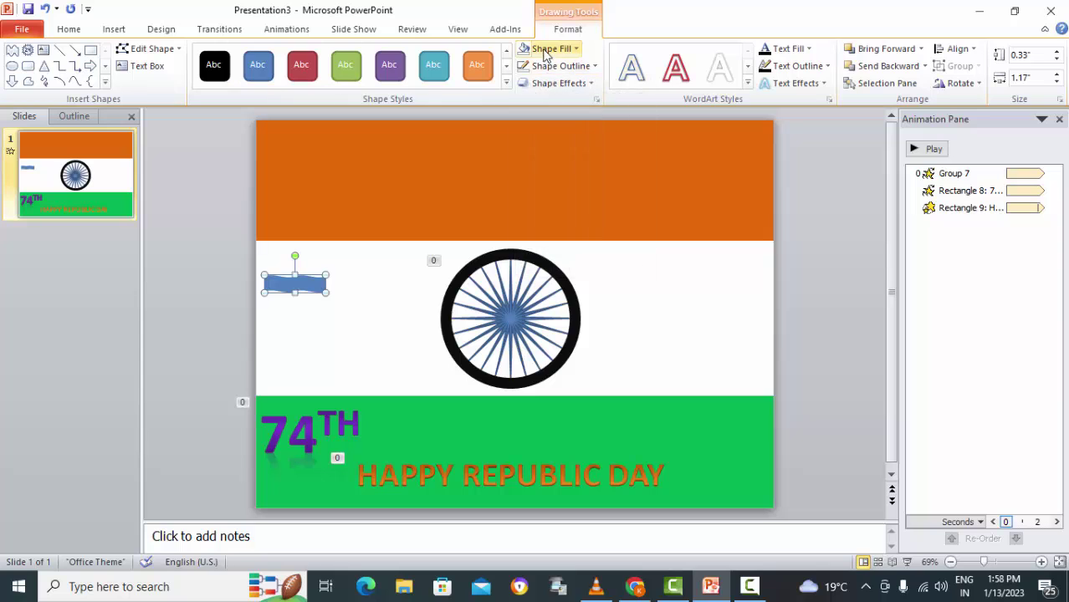
{"action": "left_click", "coordinate": [547, 48]}
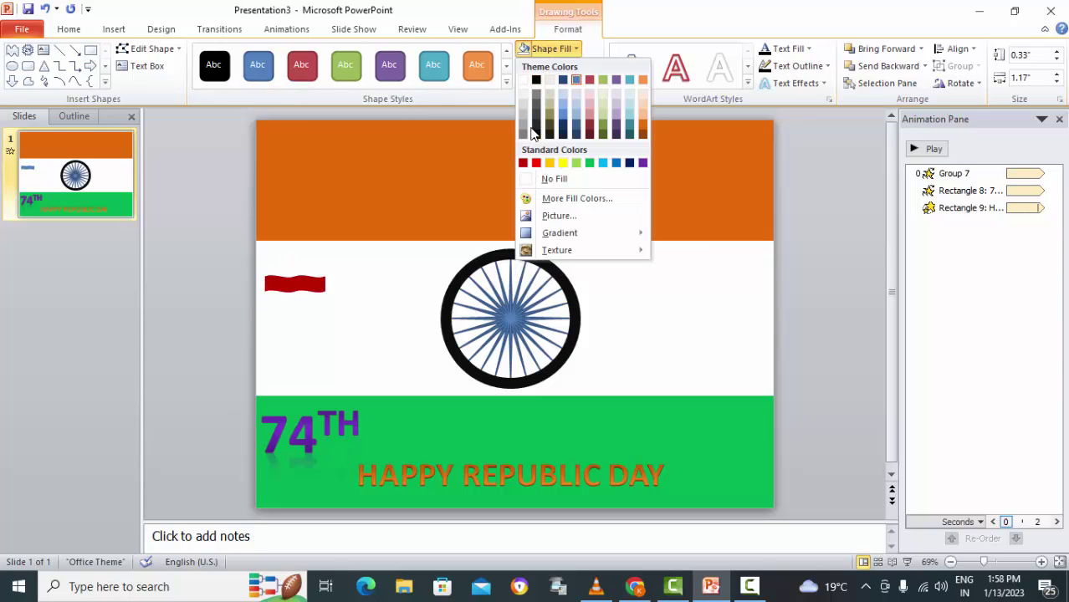
{"action": "left_click", "coordinate": [523, 80]}
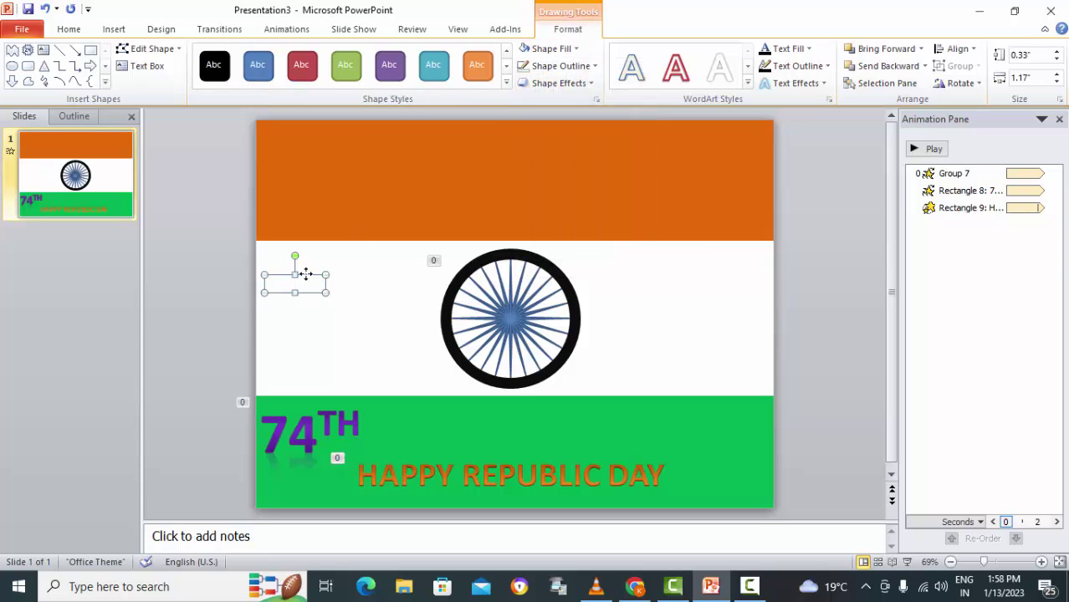
{"action": "left_click_drag", "start_coordinate": [306, 274], "coordinate": [302, 242]}
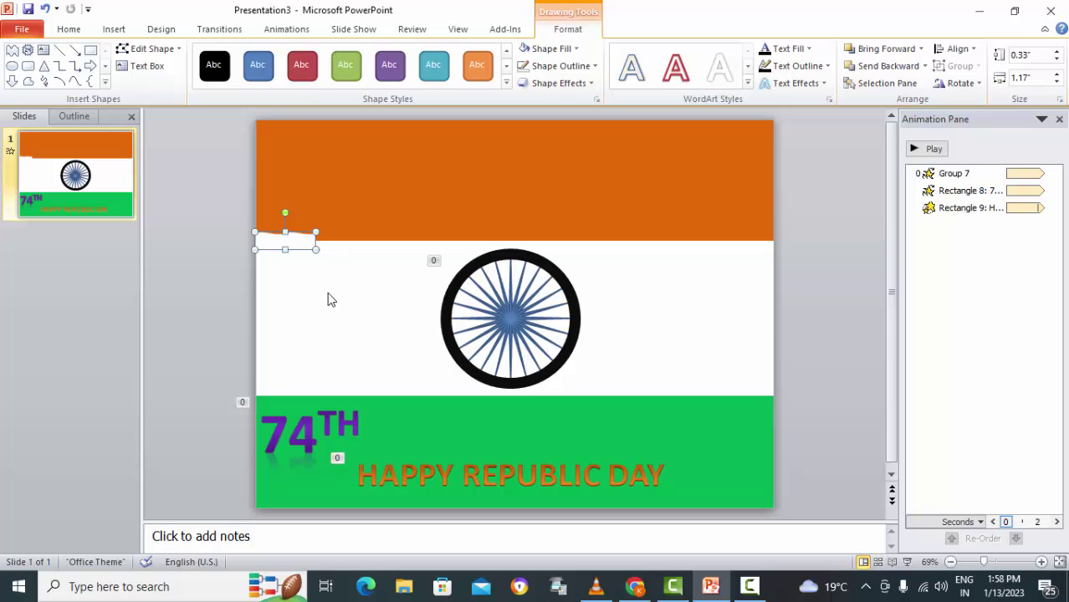
{"action": "left_click", "coordinate": [324, 311]}
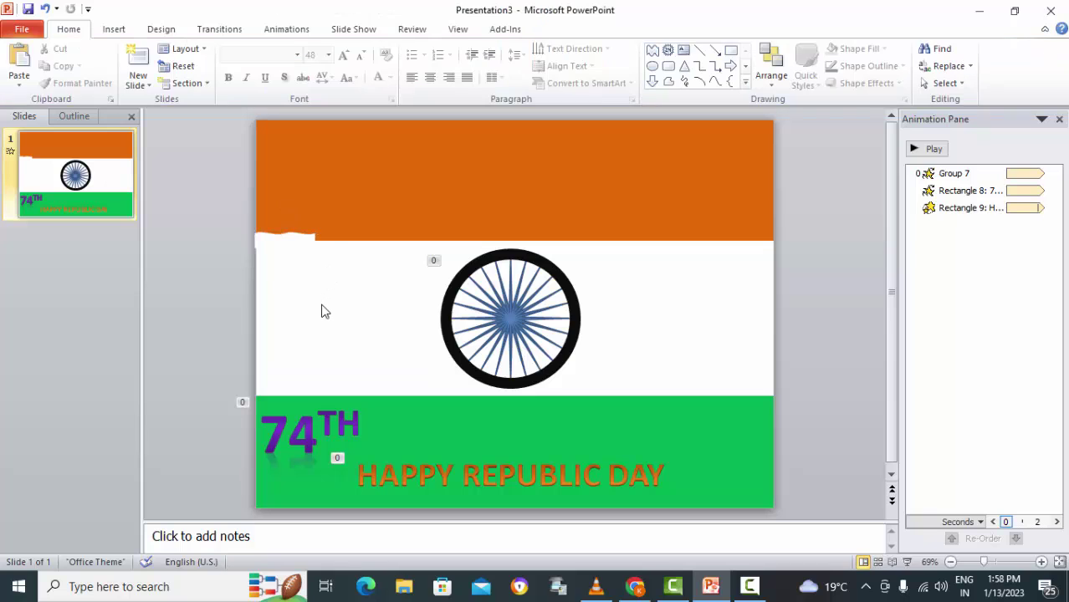
Step: Zoom in and slide a white wave piece right along the orange–white boundary
{"action": "left_click", "coordinate": [1040, 562]}
{"action": "left_click", "coordinate": [1040, 562]}
{"action": "left_click", "coordinate": [1040, 562]}
{"action": "left_click", "coordinate": [1040, 562]}
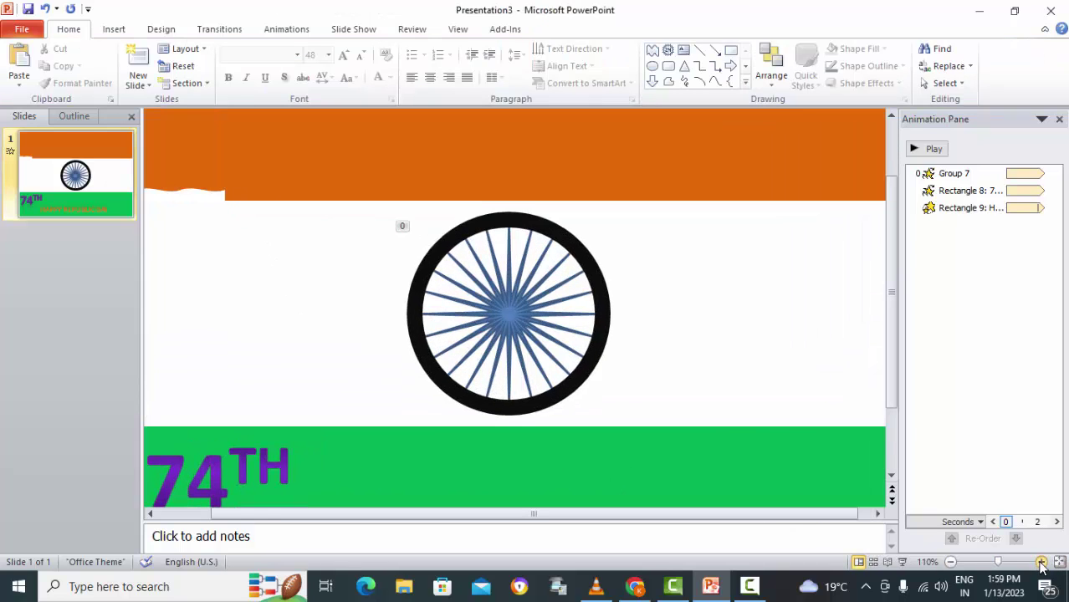
{"action": "left_click", "coordinate": [1041, 562]}
{"action": "left_click", "coordinate": [1040, 562]}
{"action": "left_click", "coordinate": [274, 502]}
{"action": "scroll", "coordinate": [307, 510], "scroll_direction": "down", "scroll_amount": 2}
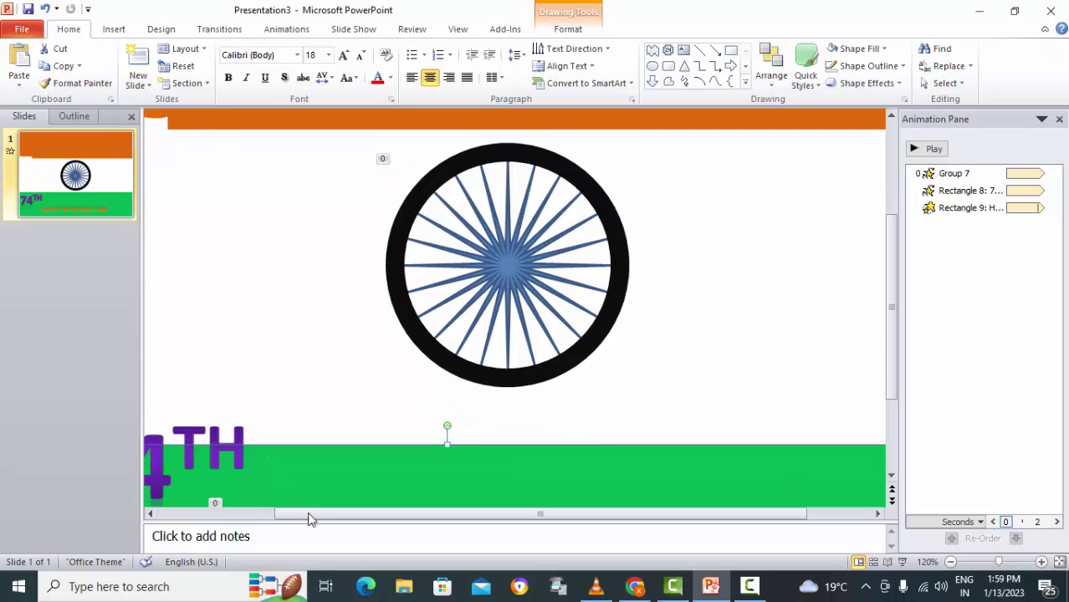
{"action": "scroll", "coordinate": [215, 505], "scroll_direction": "left", "scroll_amount": 3}
{"action": "scroll", "coordinate": [223, 254], "scroll_direction": "up", "scroll_amount": 2}
{"action": "left_click", "coordinate": [269, 193]}
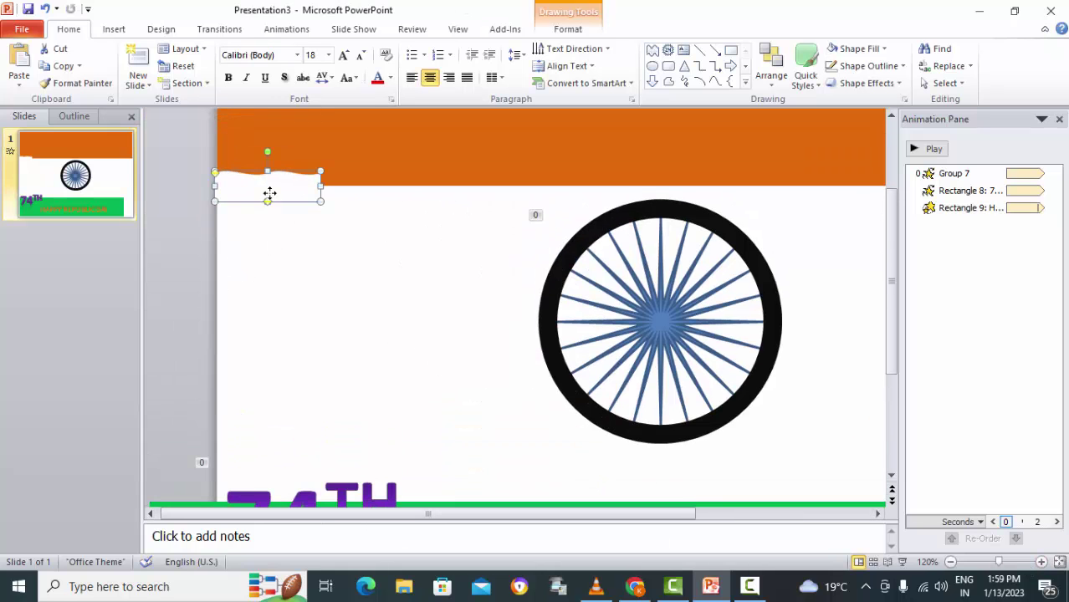
{"action": "mouse_move", "coordinate": [253, 189]}
{"action": "left_mouse_down"}
{"action": "mouse_move", "coordinate": [353, 196]}
{"action": "mouse_move", "coordinate": [645, 179]}
{"action": "mouse_move", "coordinate": [757, 191]}
{"action": "left_mouse_up"}
{"action": "left_click", "coordinate": [347, 241]}
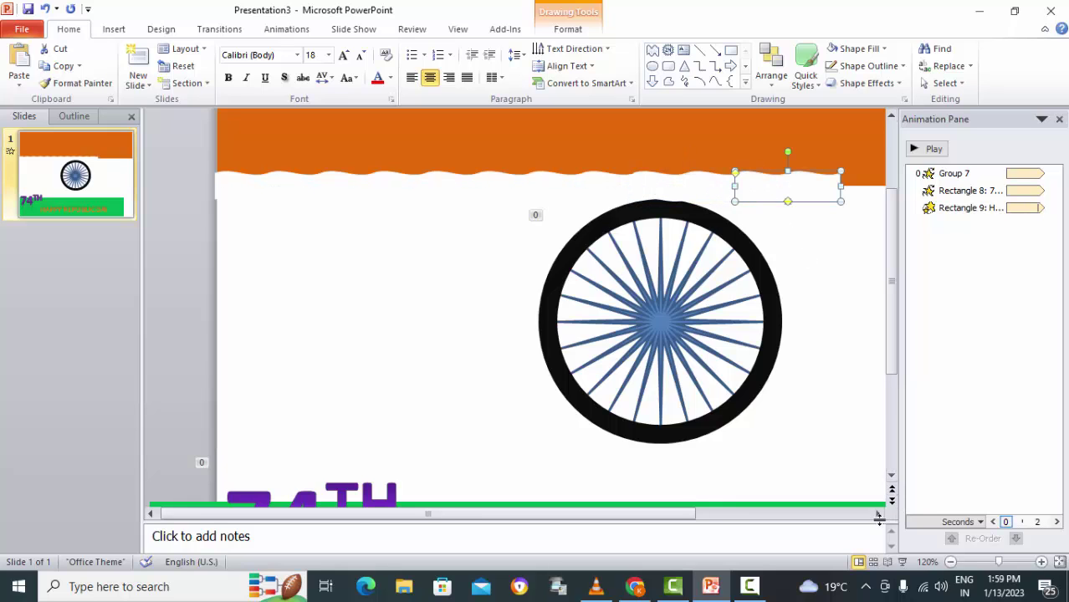
Step: Place another wave piece further right, then marquee-select the whole row of waves
{"action": "left_click_drag", "start_coordinate": [879, 520], "coordinate": [879, 519]}
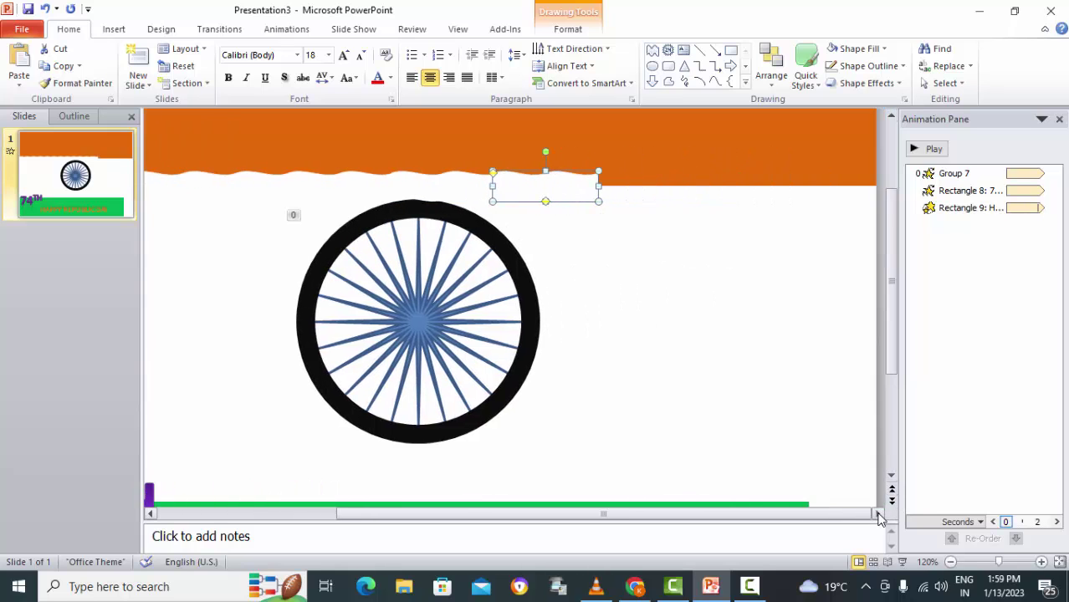
{"action": "left_click_drag", "start_coordinate": [555, 187], "coordinate": [838, 185]}
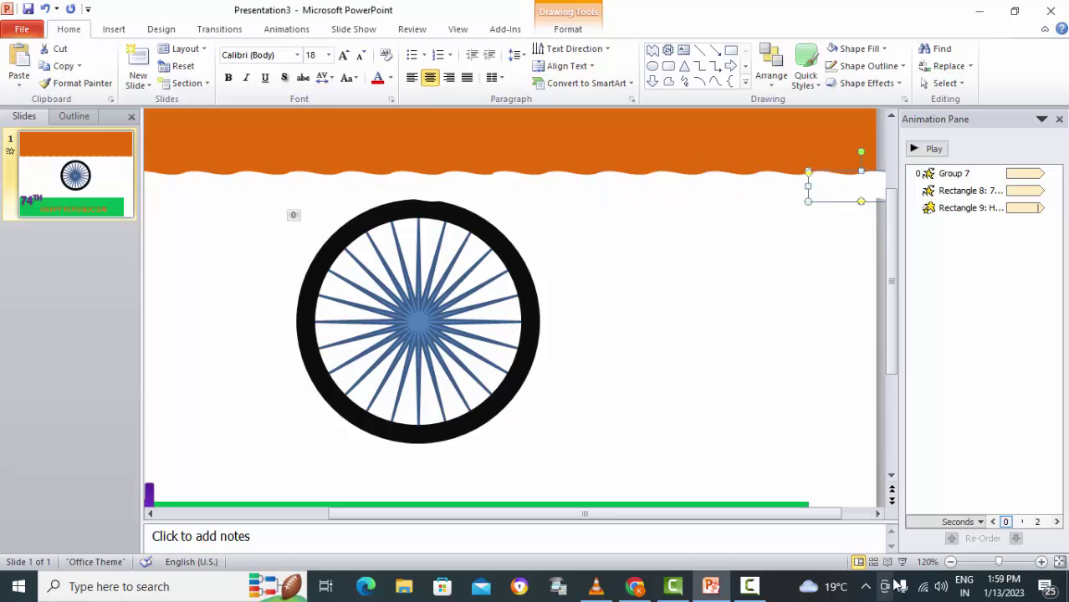
{"action": "left_click", "coordinate": [950, 562]}
{"action": "left_click", "coordinate": [950, 562]}
{"action": "left_click", "coordinate": [950, 562]}
{"action": "left_click", "coordinate": [950, 562]}
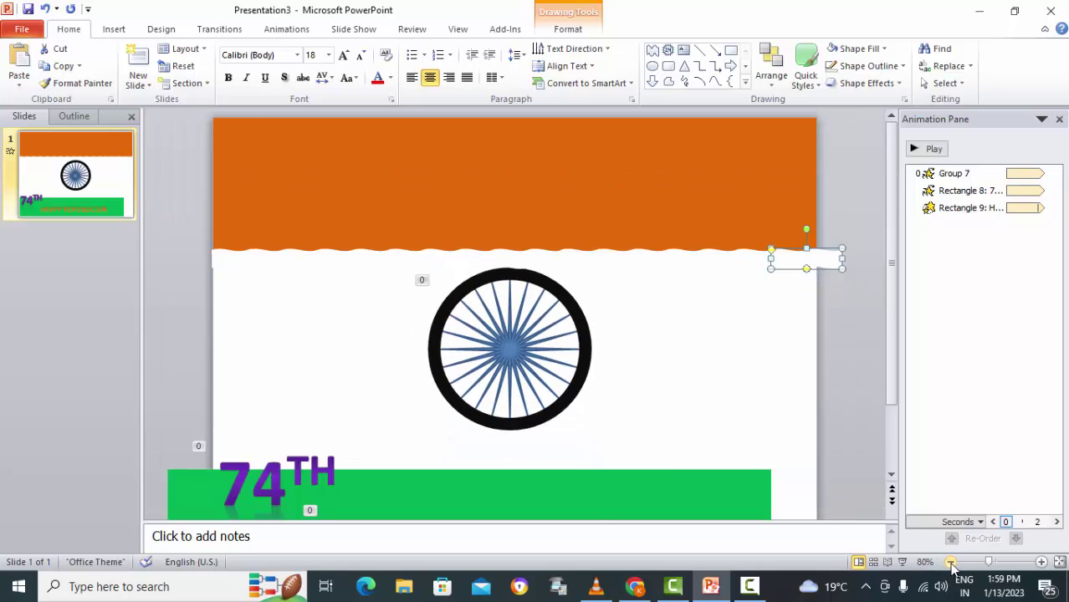
{"action": "left_click", "coordinate": [949, 562]}
{"action": "left_click_drag", "start_coordinate": [226, 197], "coordinate": [839, 273]}
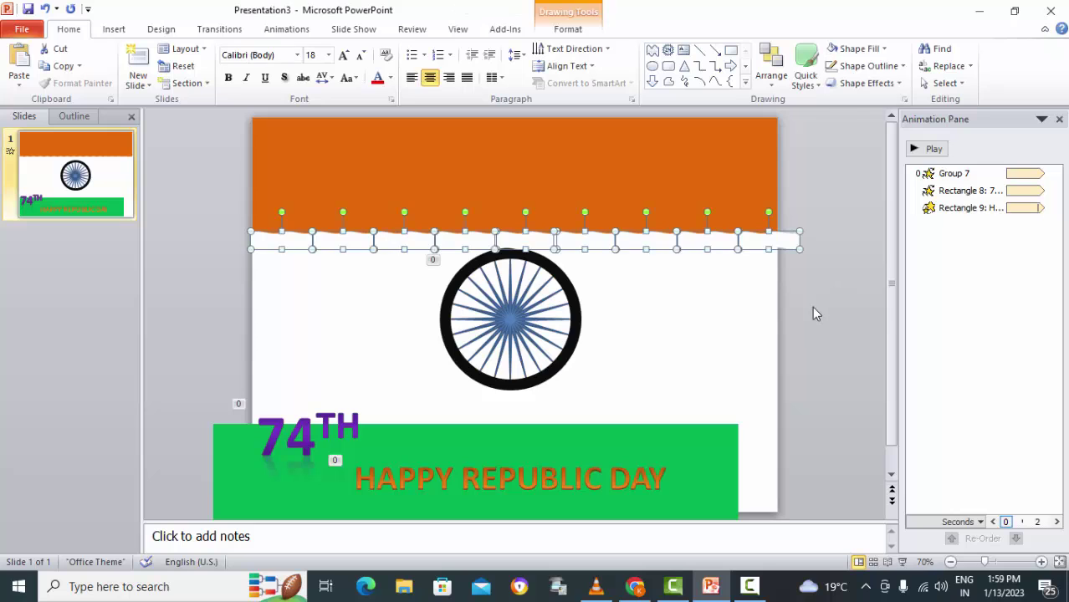
Step: Group the wave pieces and drag the group past the slide's right edge
{"action": "left_click", "coordinate": [576, 30]}
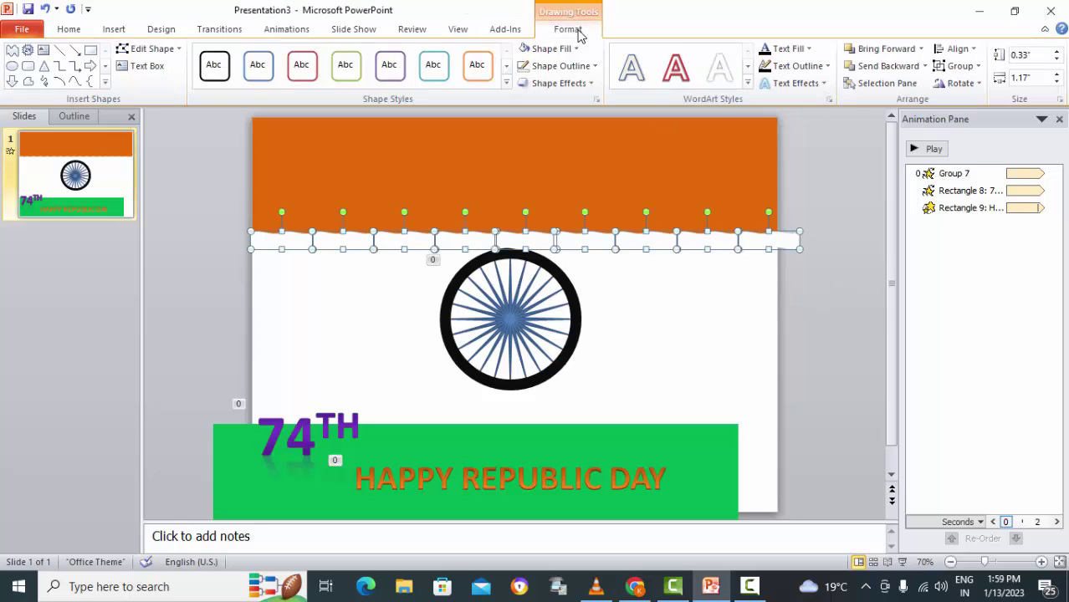
{"action": "left_click", "coordinate": [959, 66]}
{"action": "left_click", "coordinate": [966, 85]}
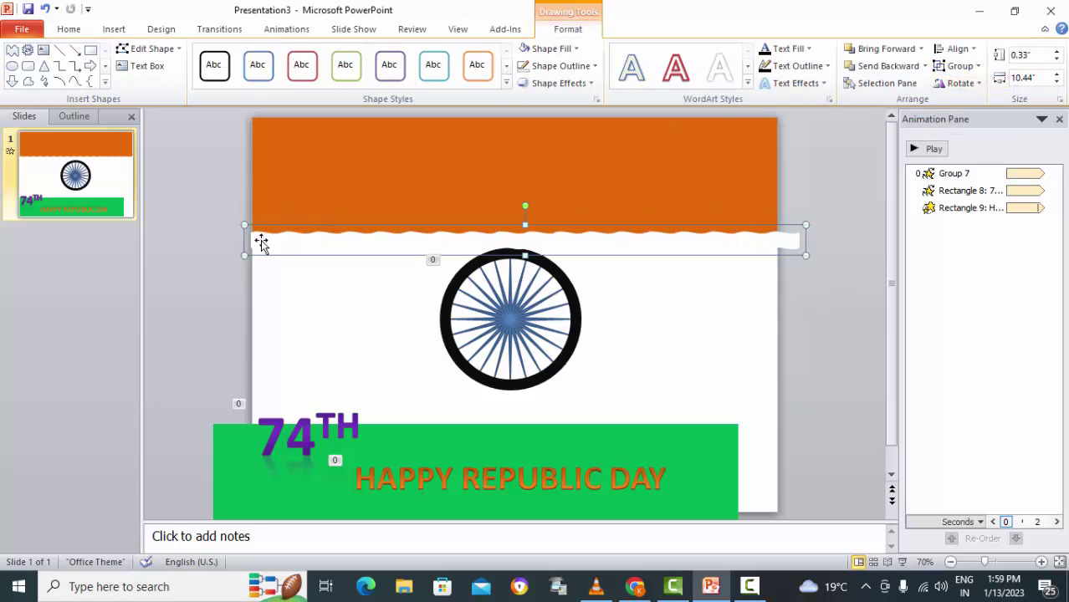
{"action": "left_click_drag", "start_coordinate": [260, 240], "coordinate": [538, 240]}
{"action": "left_click_drag", "start_coordinate": [808, 240], "coordinate": [806, 239]}
{"action": "left_click", "coordinate": [811, 303]}
Step: Select both wavy strips and group them into one 20.88"-long strip
{"action": "left_click_drag", "start_coordinate": [159, 195], "coordinate": [1049, 279]}
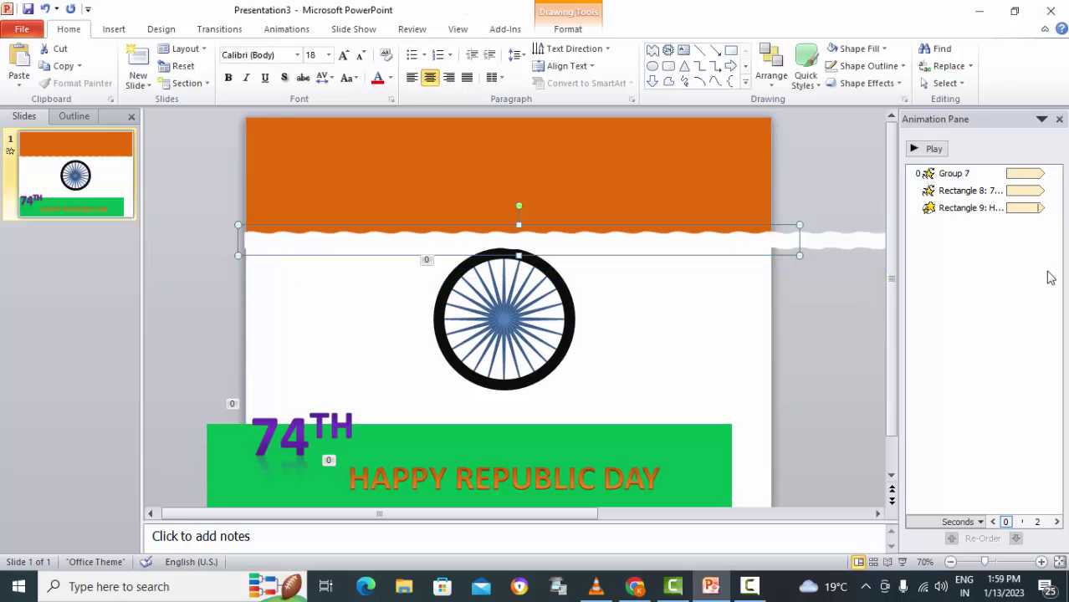
{"action": "left_click", "coordinate": [951, 563]}
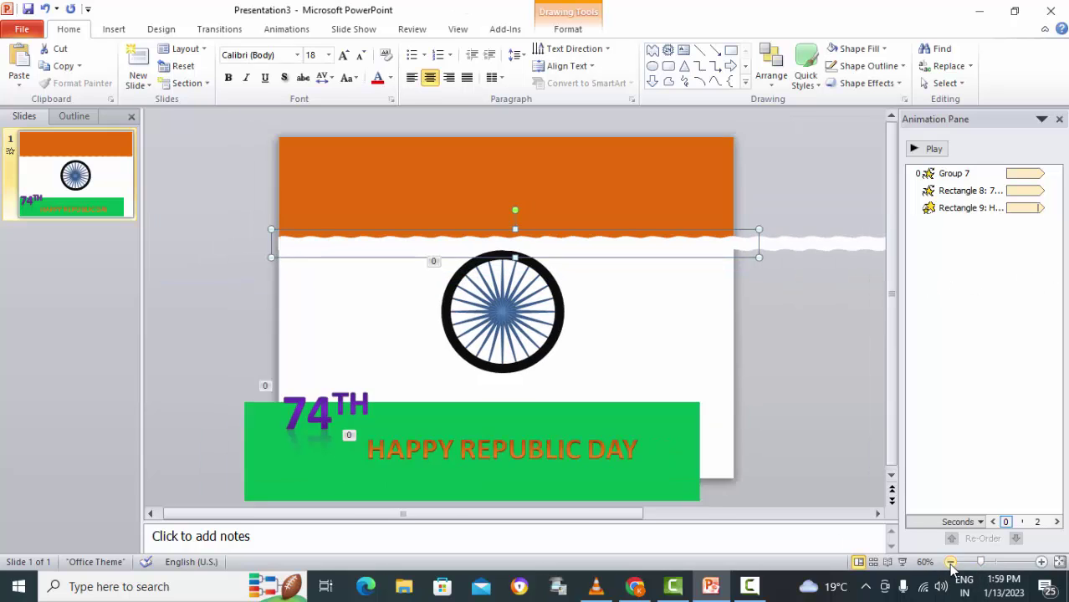
{"action": "left_click", "coordinate": [951, 562]}
{"action": "left_click", "coordinate": [951, 563]}
{"action": "left_click", "coordinate": [951, 562]}
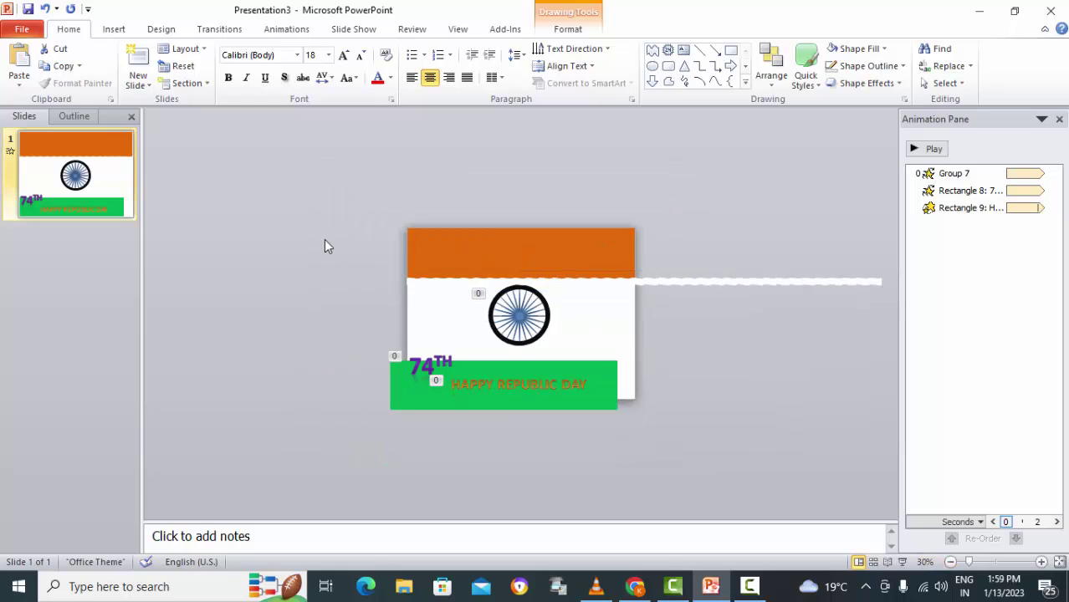
{"action": "left_click_drag", "start_coordinate": [324, 239], "coordinate": [895, 308]}
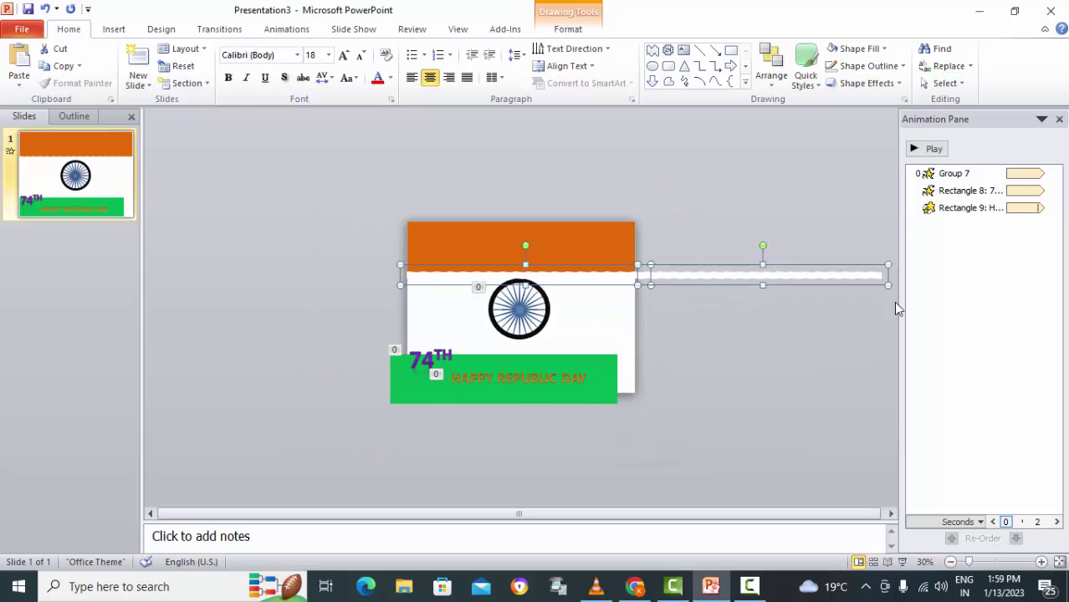
{"action": "left_click", "coordinate": [576, 34]}
{"action": "left_click", "coordinate": [960, 68]}
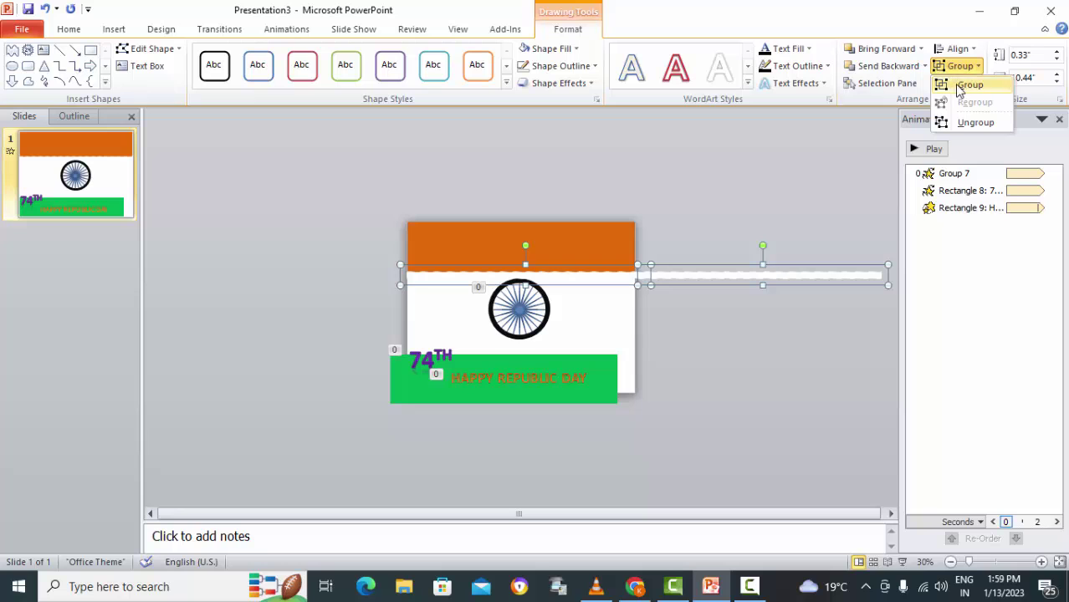
{"action": "left_click", "coordinate": [967, 85]}
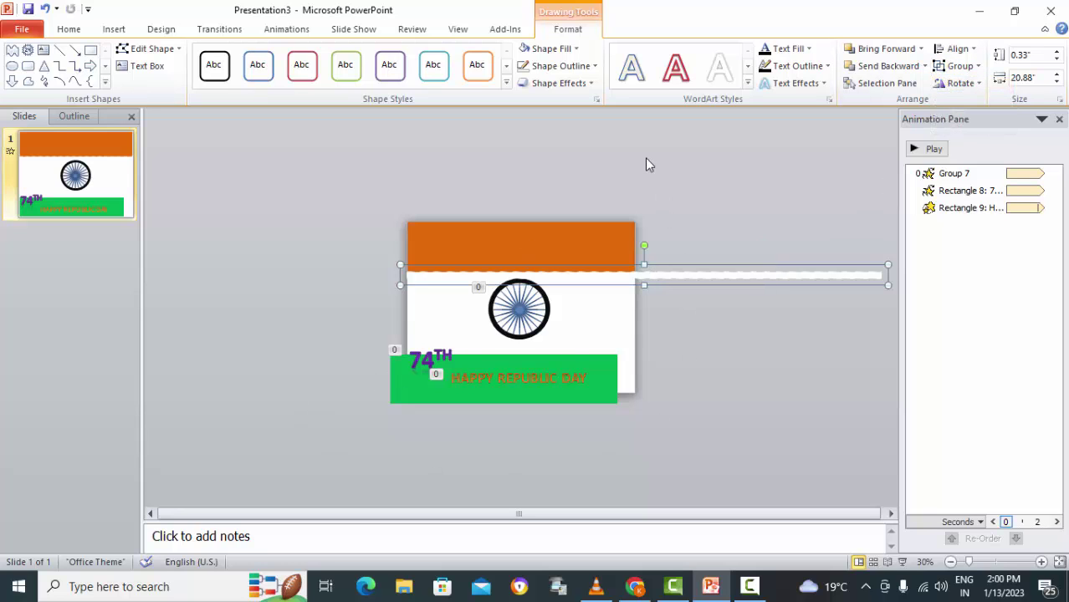
{"action": "scroll", "coordinate": [706, 403], "scroll_direction": "up", "scroll_amount": 5}
{"action": "left_click_drag", "start_coordinate": [635, 513], "coordinate": [459, 514]}
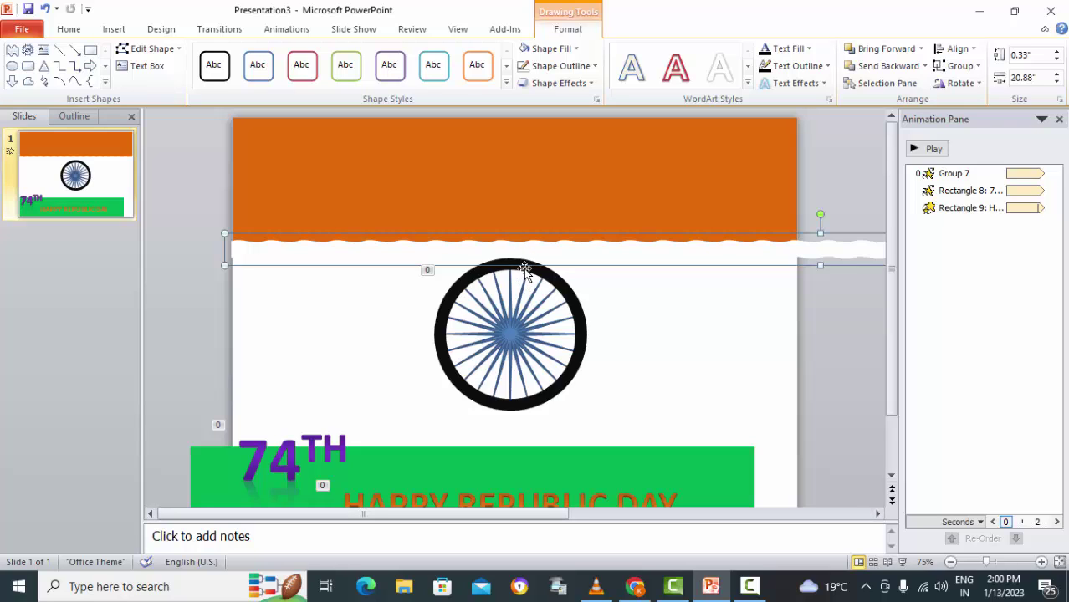
Step: Send the wavy strip backward and give it a leftward Lines motion path
{"action": "left_click", "coordinate": [862, 73]}
{"action": "left_click", "coordinate": [862, 73]}
{"action": "left_click", "coordinate": [862, 73]}
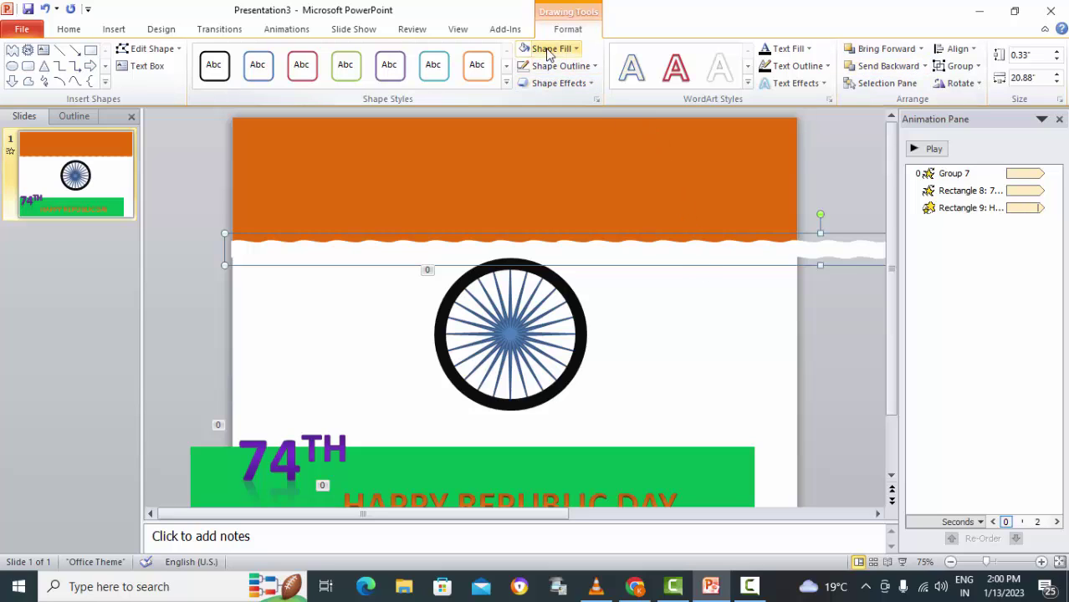
{"action": "left_click", "coordinate": [287, 29]}
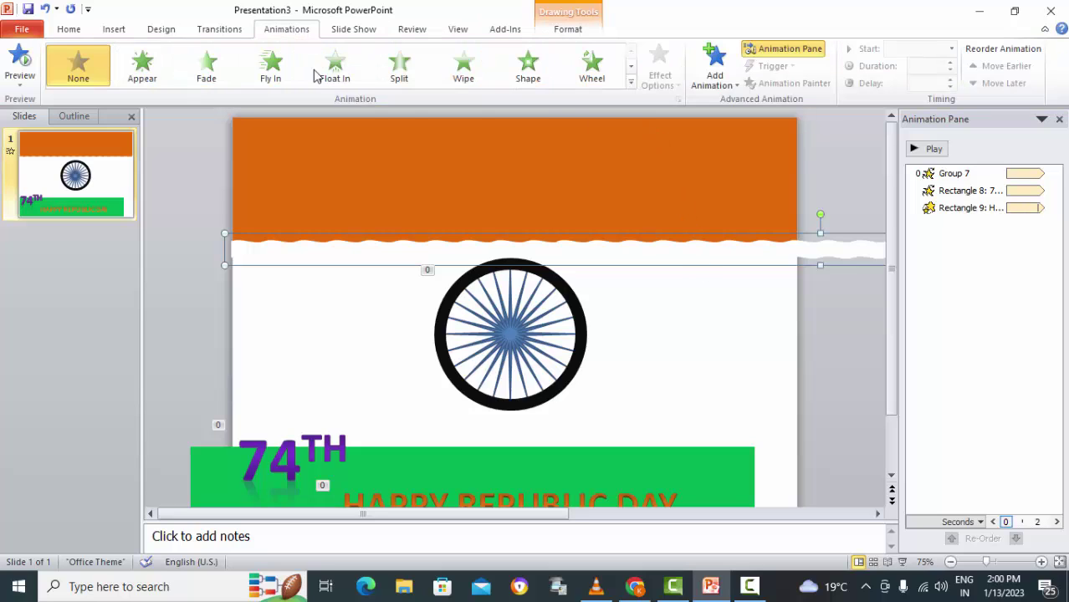
{"action": "left_click", "coordinate": [713, 67]}
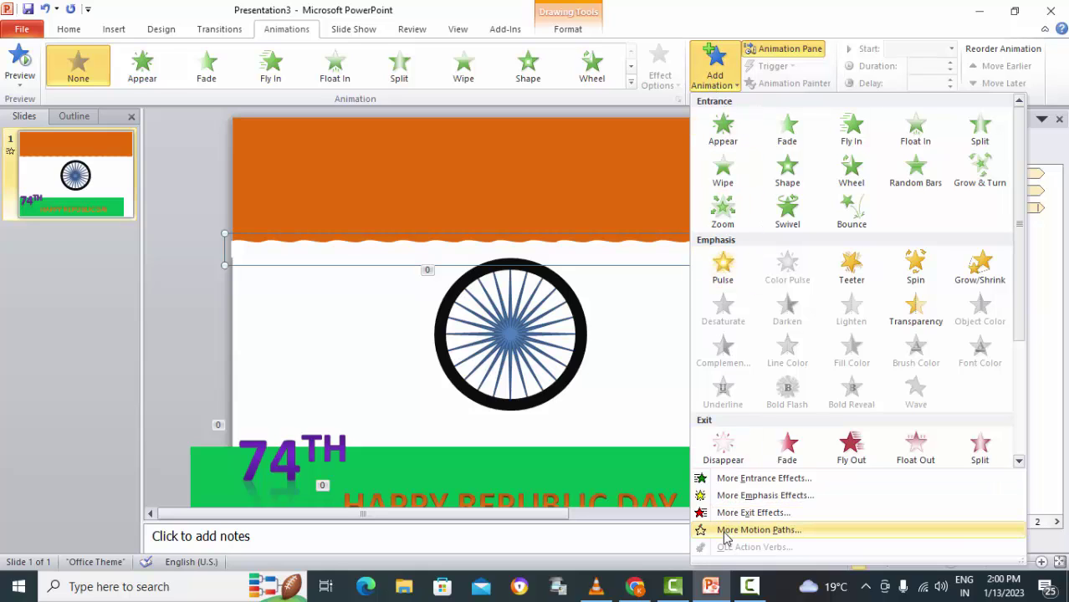
{"action": "left_click", "coordinate": [790, 534]}
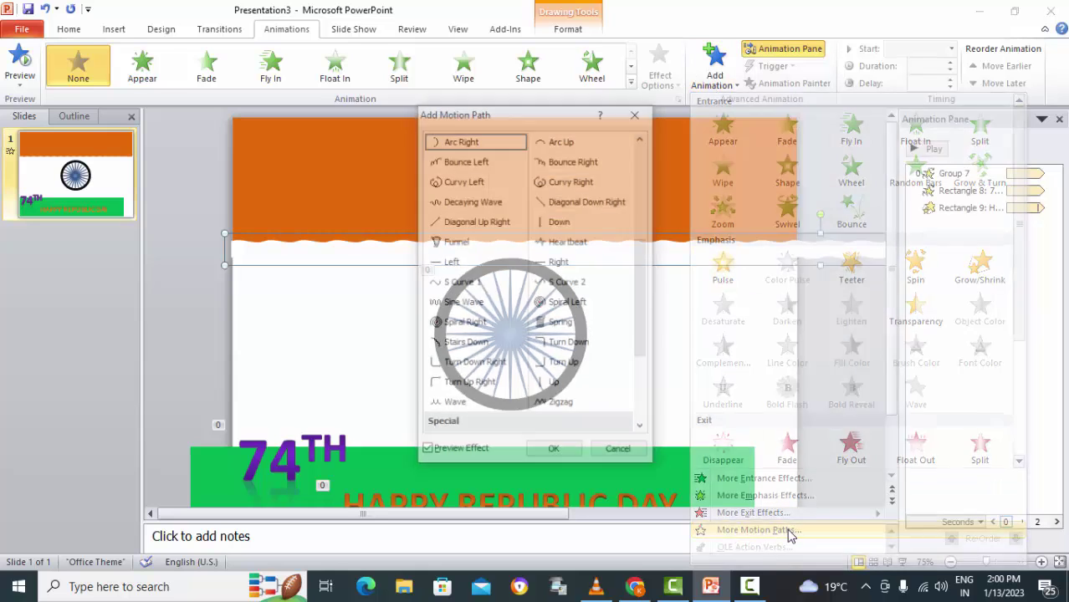
{"action": "left_click", "coordinate": [450, 262]}
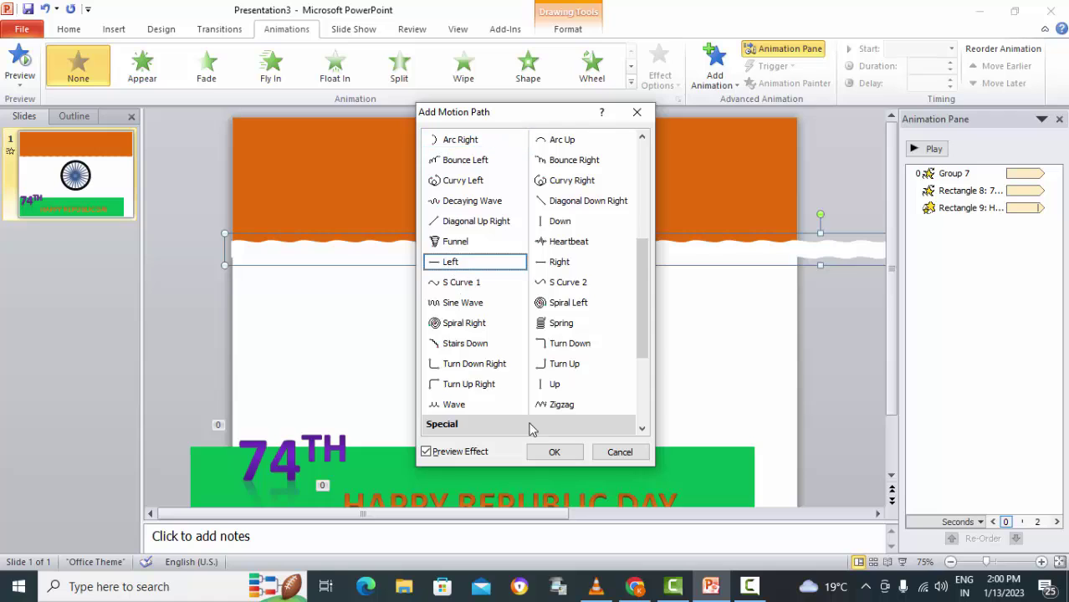
{"action": "left_click", "coordinate": [554, 452]}
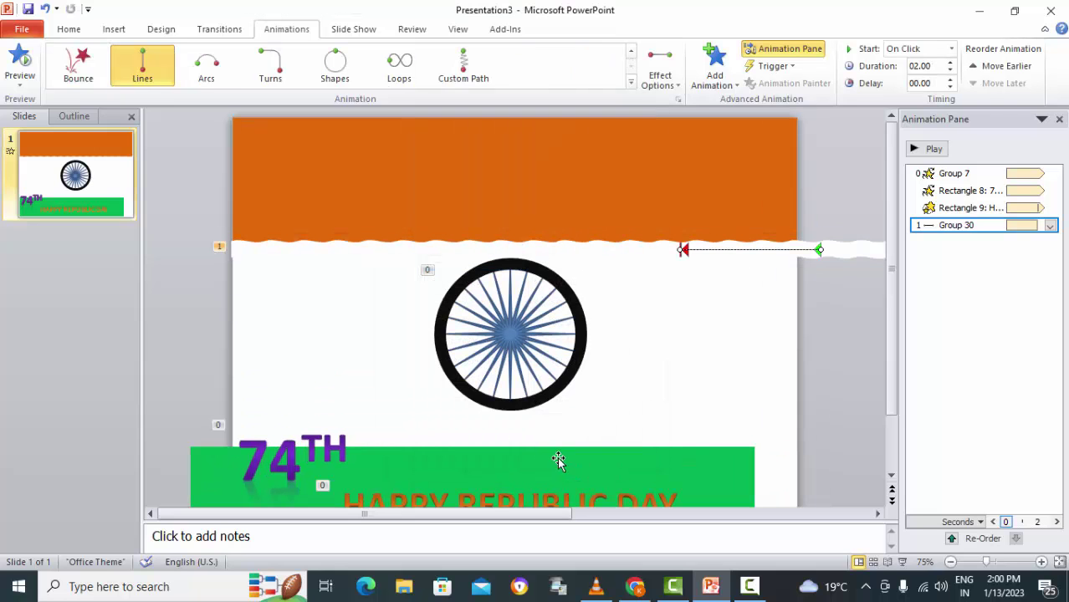
{"action": "left_click", "coordinate": [933, 149]}
{"action": "left_click", "coordinate": [717, 239]}
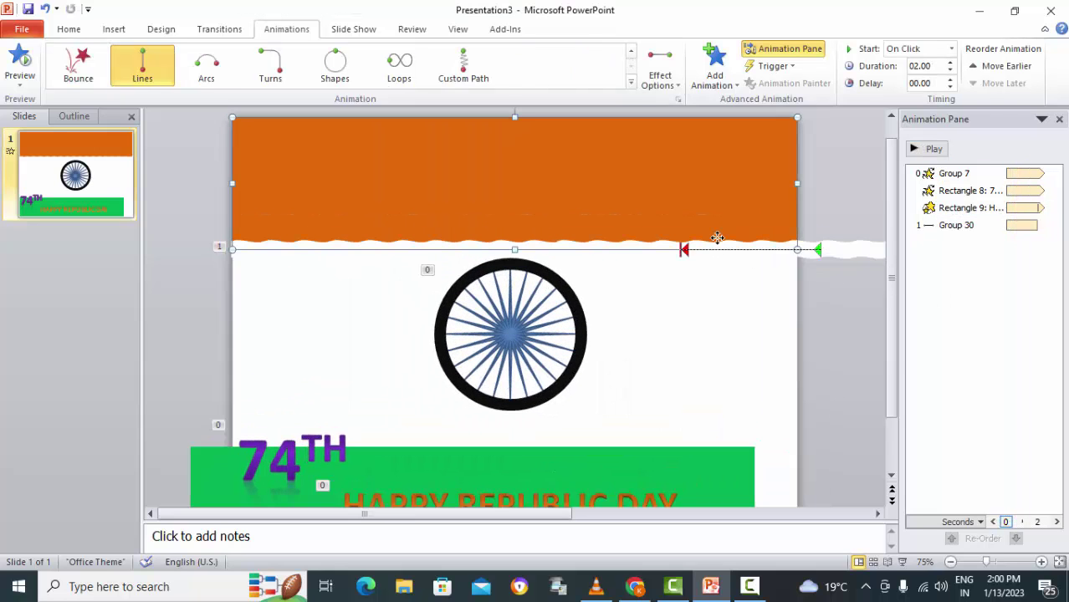
Step: Set Group 30's motion to start With Previous, last 3 seconds, and repeat Until End of Slide
{"action": "left_click", "coordinate": [962, 226]}
{"action": "left_click", "coordinate": [1047, 226]}
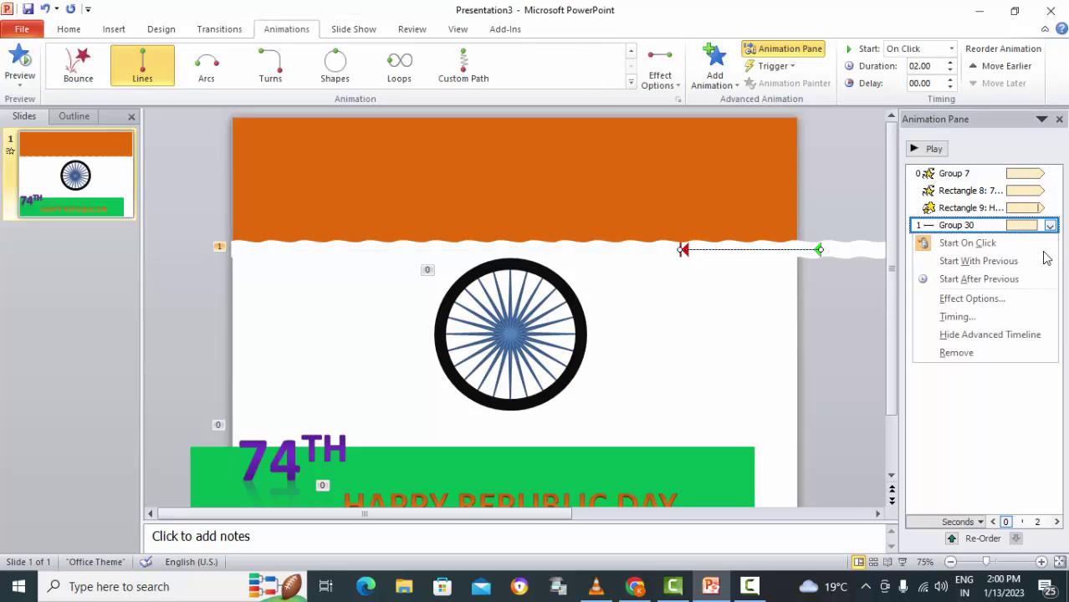
{"action": "left_click", "coordinate": [996, 266]}
{"action": "left_click", "coordinate": [1048, 225]}
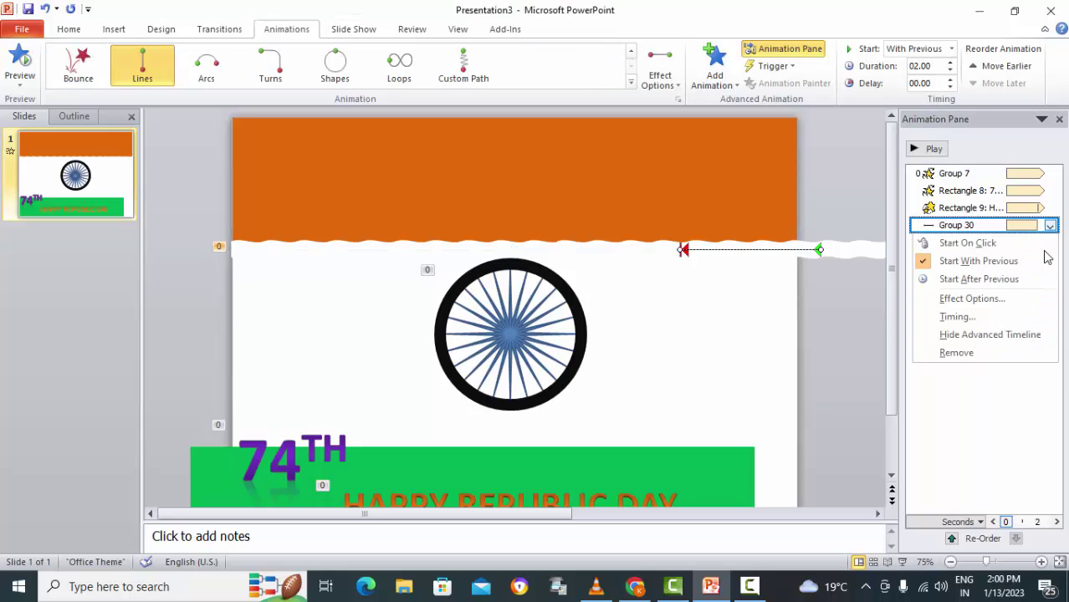
{"action": "left_click", "coordinate": [970, 316]}
{"action": "left_click", "coordinate": [555, 228]}
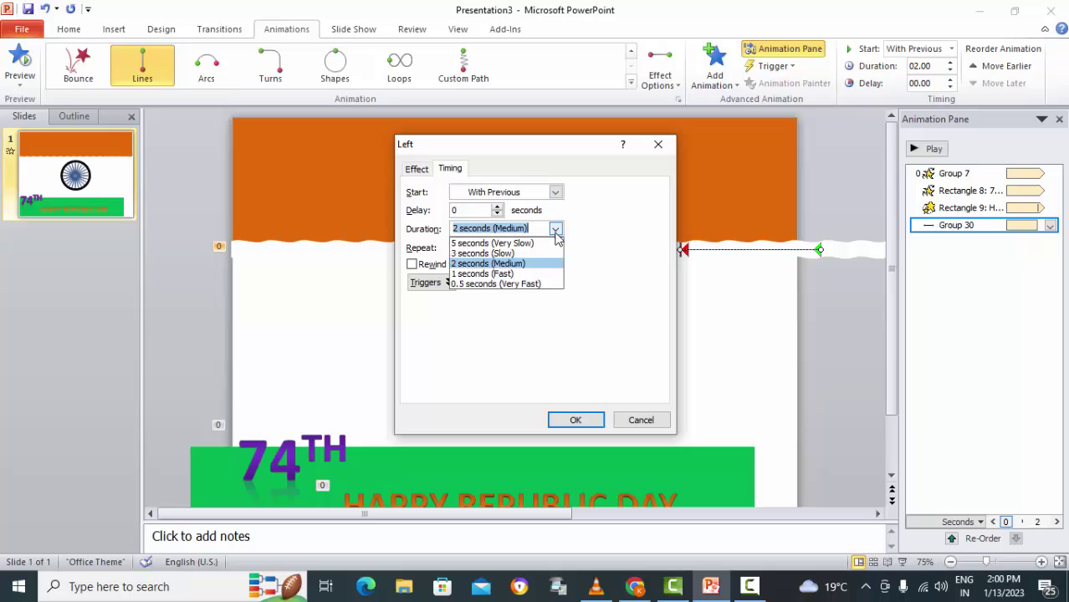
{"action": "left_click", "coordinate": [545, 247]}
{"action": "left_click", "coordinate": [556, 249]}
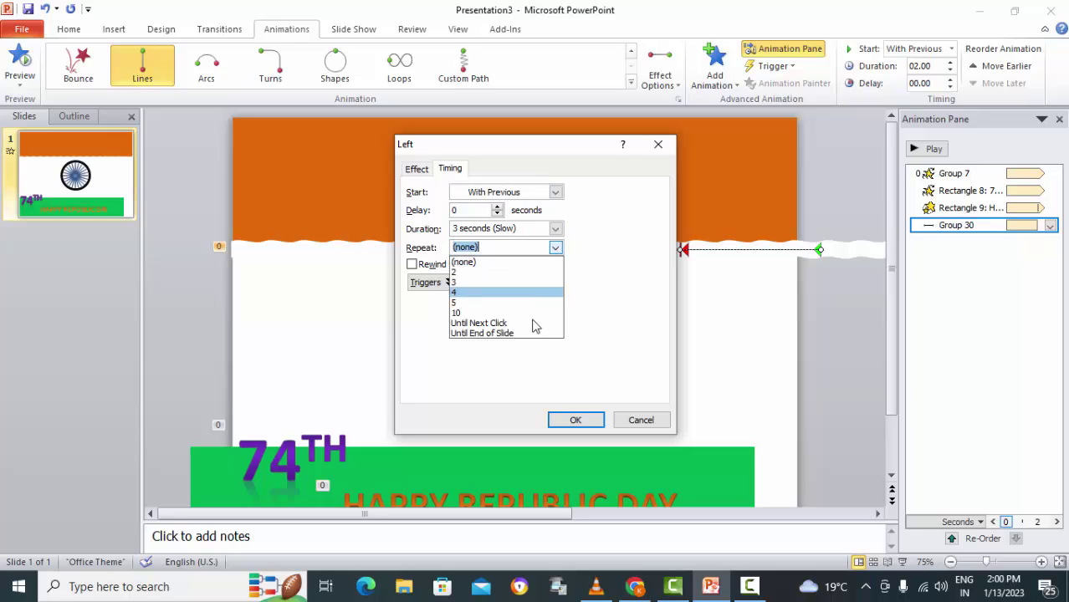
{"action": "left_click", "coordinate": [518, 332]}
{"action": "left_click", "coordinate": [575, 419]}
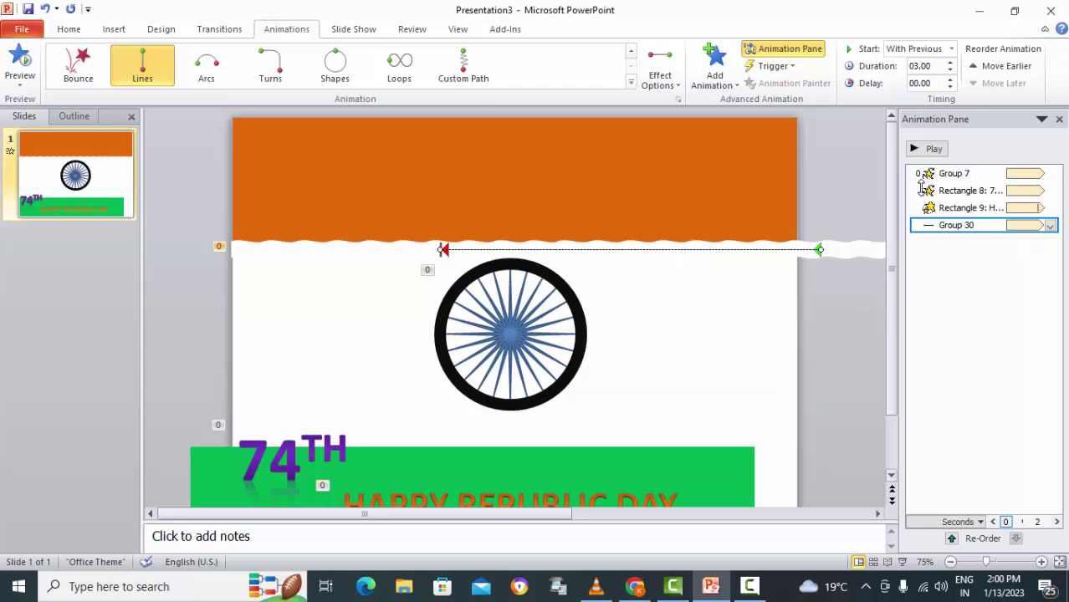
Step: Preview the animations and move the green stripe up against the white band
{"action": "left_click", "coordinate": [930, 151]}
{"action": "left_click_drag", "start_coordinate": [705, 474], "coordinate": [747, 472]}
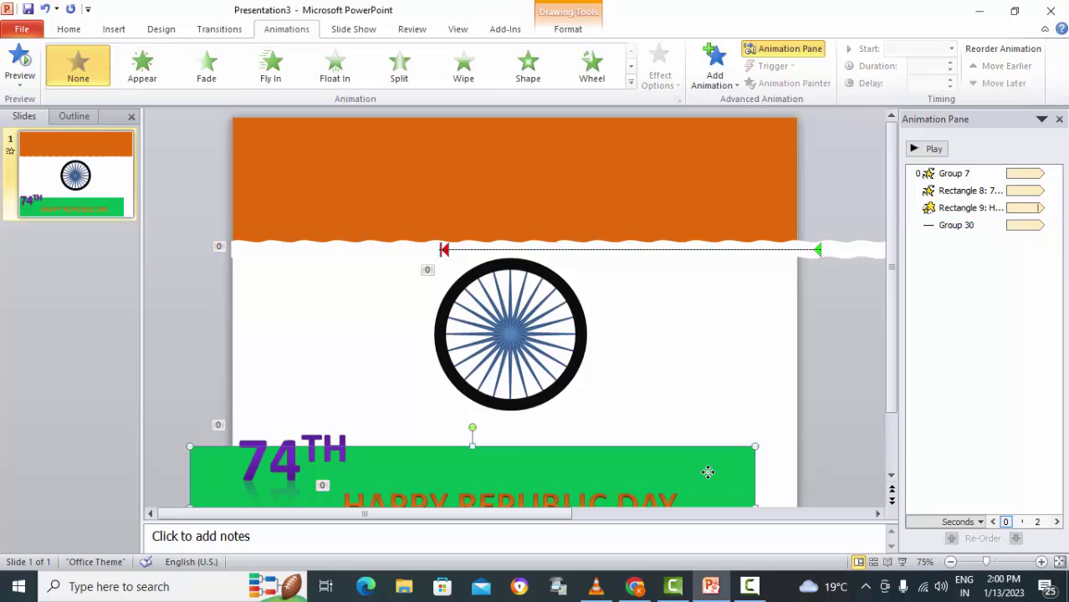
{"action": "key", "text": "Escape"}
{"action": "scroll", "coordinate": [728, 460], "scroll_direction": "down", "scroll_amount": 1}
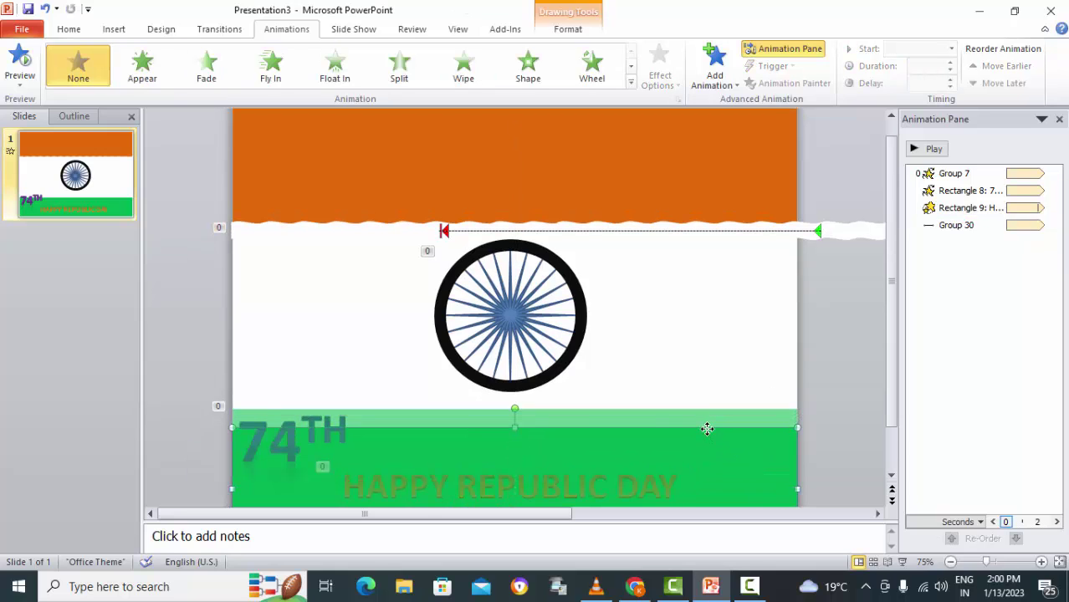
{"action": "left_click_drag", "start_coordinate": [707, 452], "coordinate": [706, 429]}
{"action": "scroll", "coordinate": [712, 436], "scroll_direction": "down", "scroll_amount": 2}
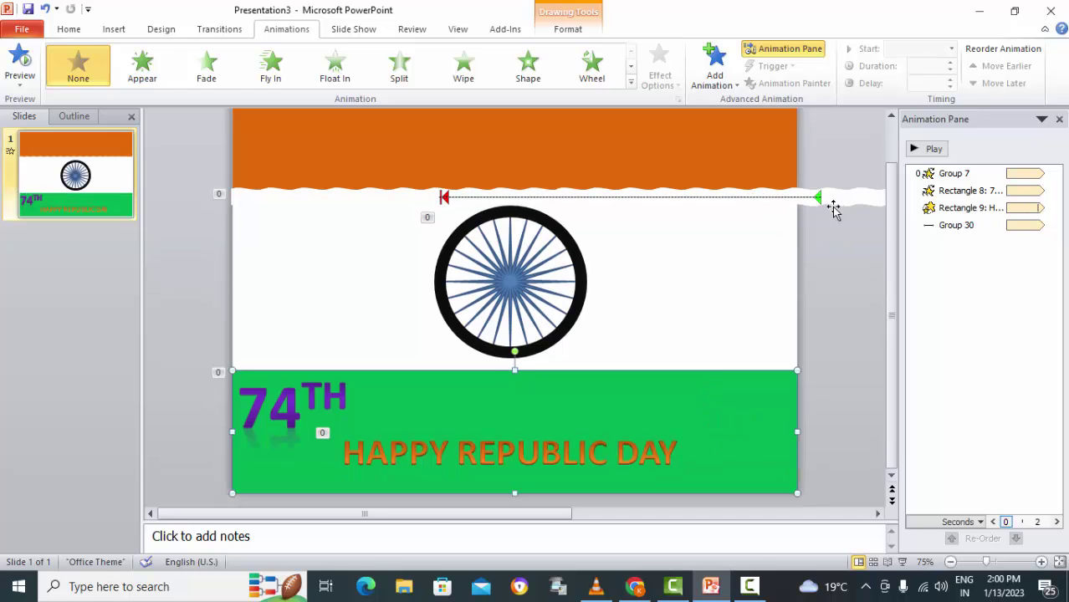
Step: Copy the animated wavy strip down onto the white–green boundary as Group 31
{"action": "left_click", "coordinate": [833, 209]}
{"action": "left_click_drag", "start_coordinate": [840, 204], "coordinate": [838, 374]}
{"action": "left_click", "coordinate": [866, 315]}
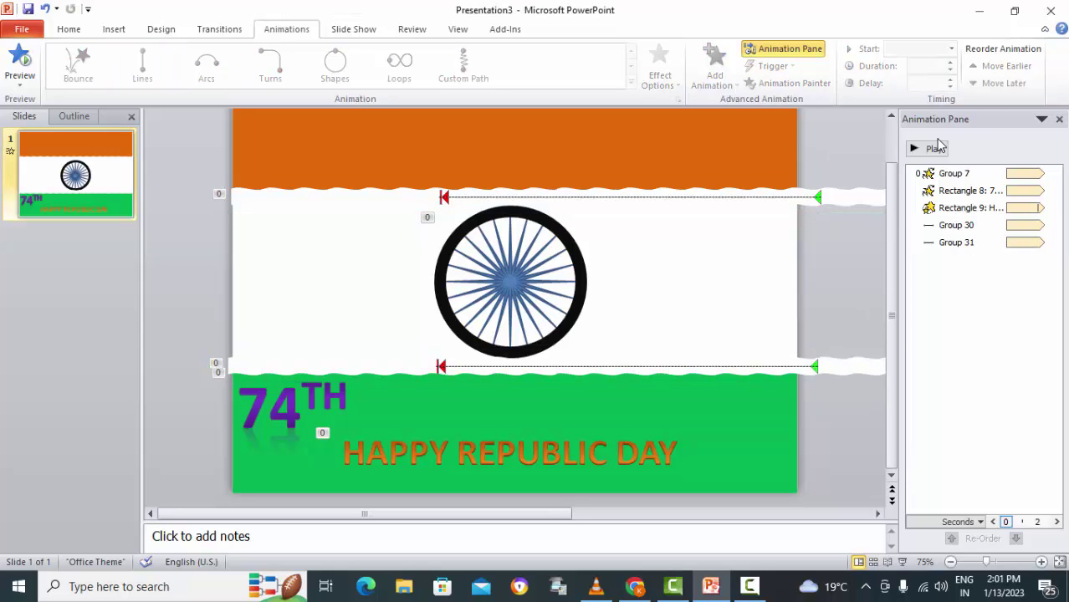
Step: Play the tricolour slide full-screen with the Chakra spinning and both wavy edges scrolling
{"action": "key", "text": "F5"}
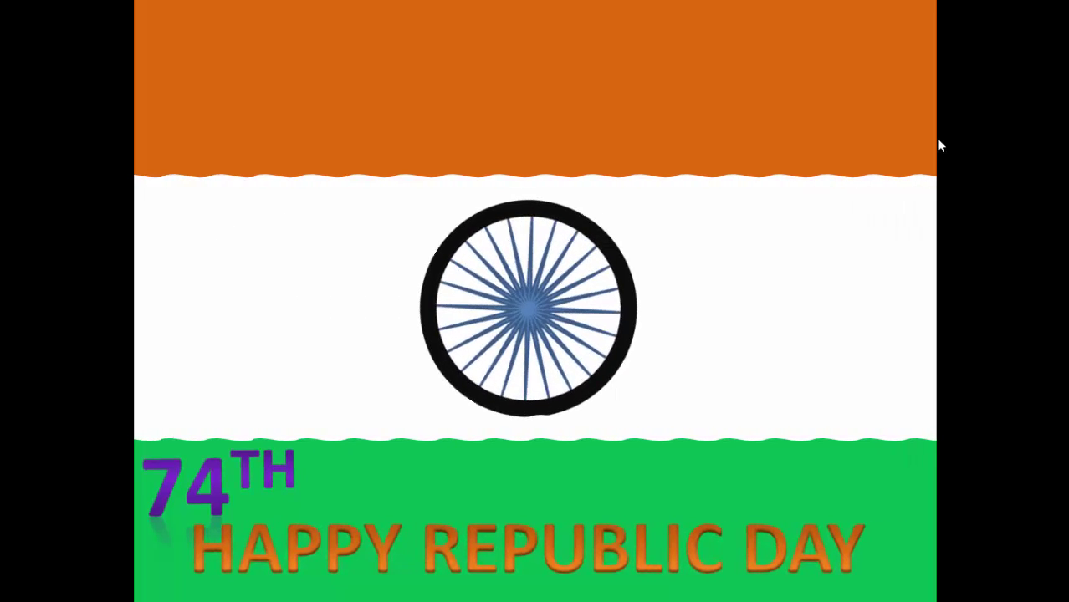